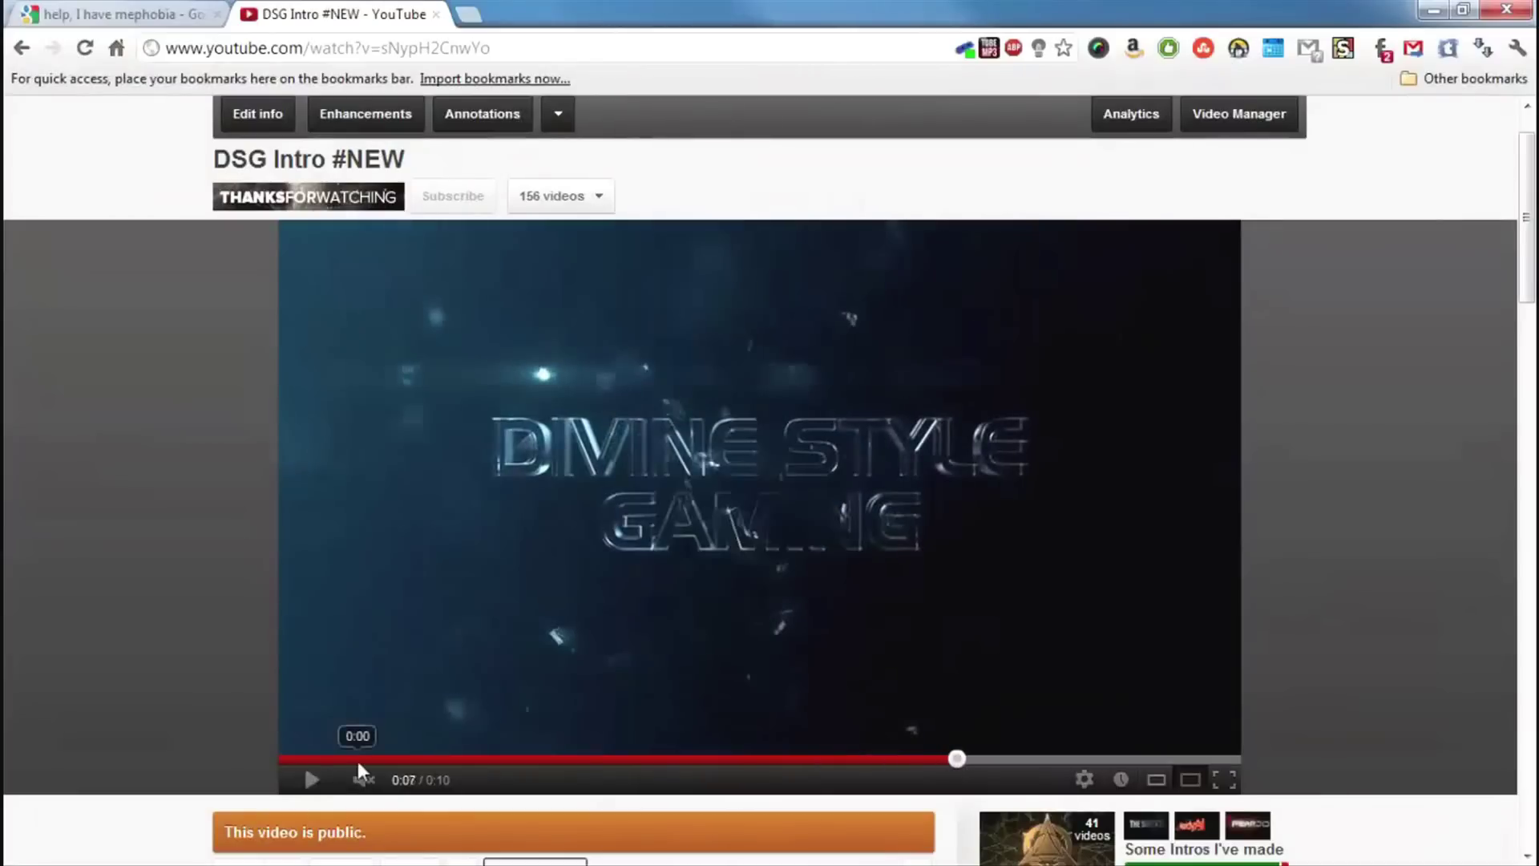
click(312, 779)
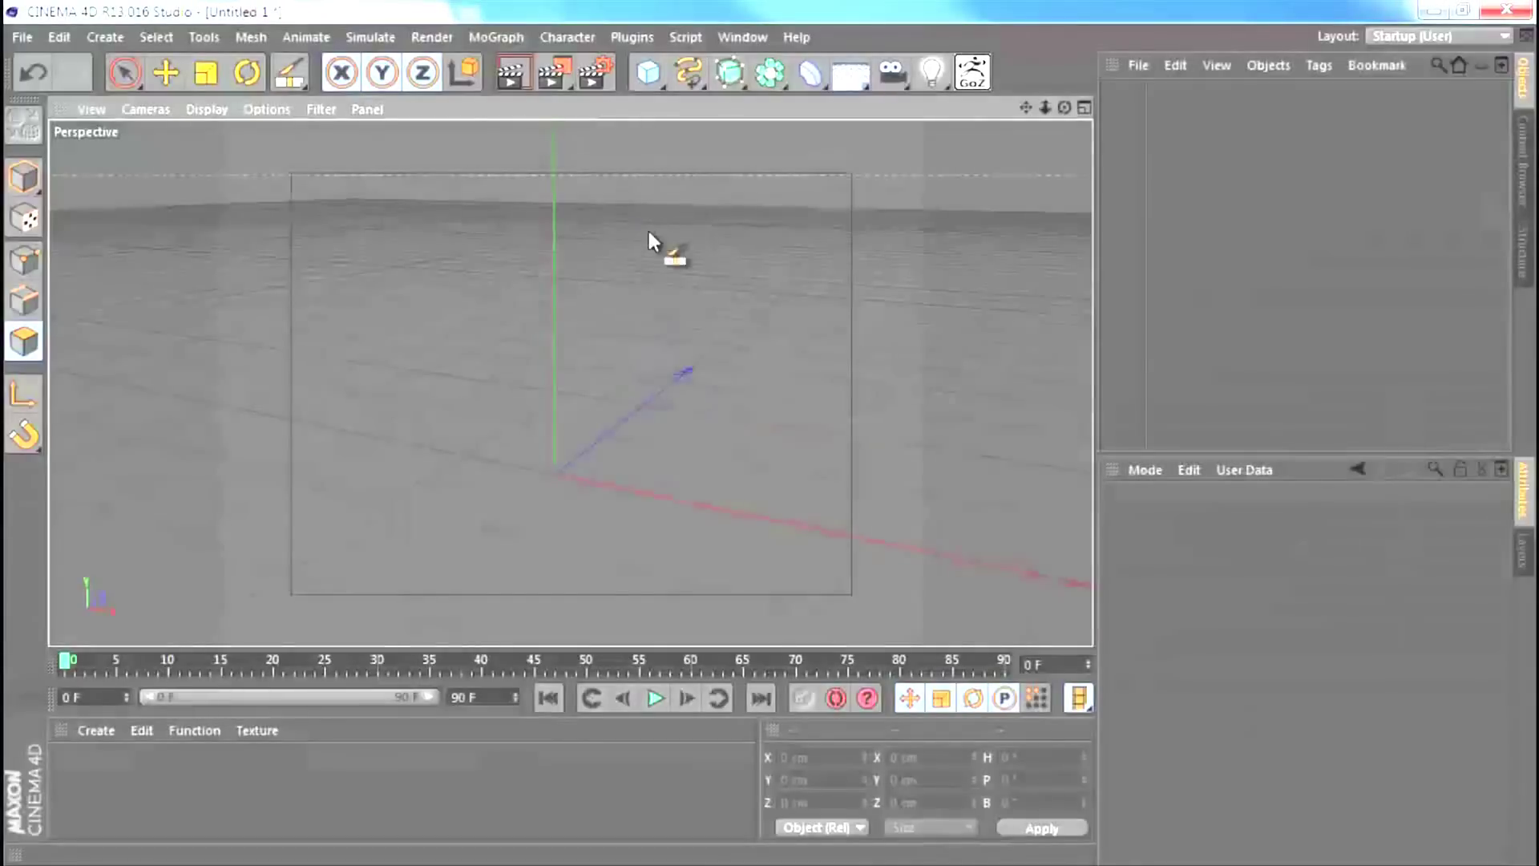
Step: Switch to CINEMA 4D, add a Cogwheel spline and set its teeth to 5
alt+drag(646, 228, 685, 147)
drag(686, 73, 859, 298)
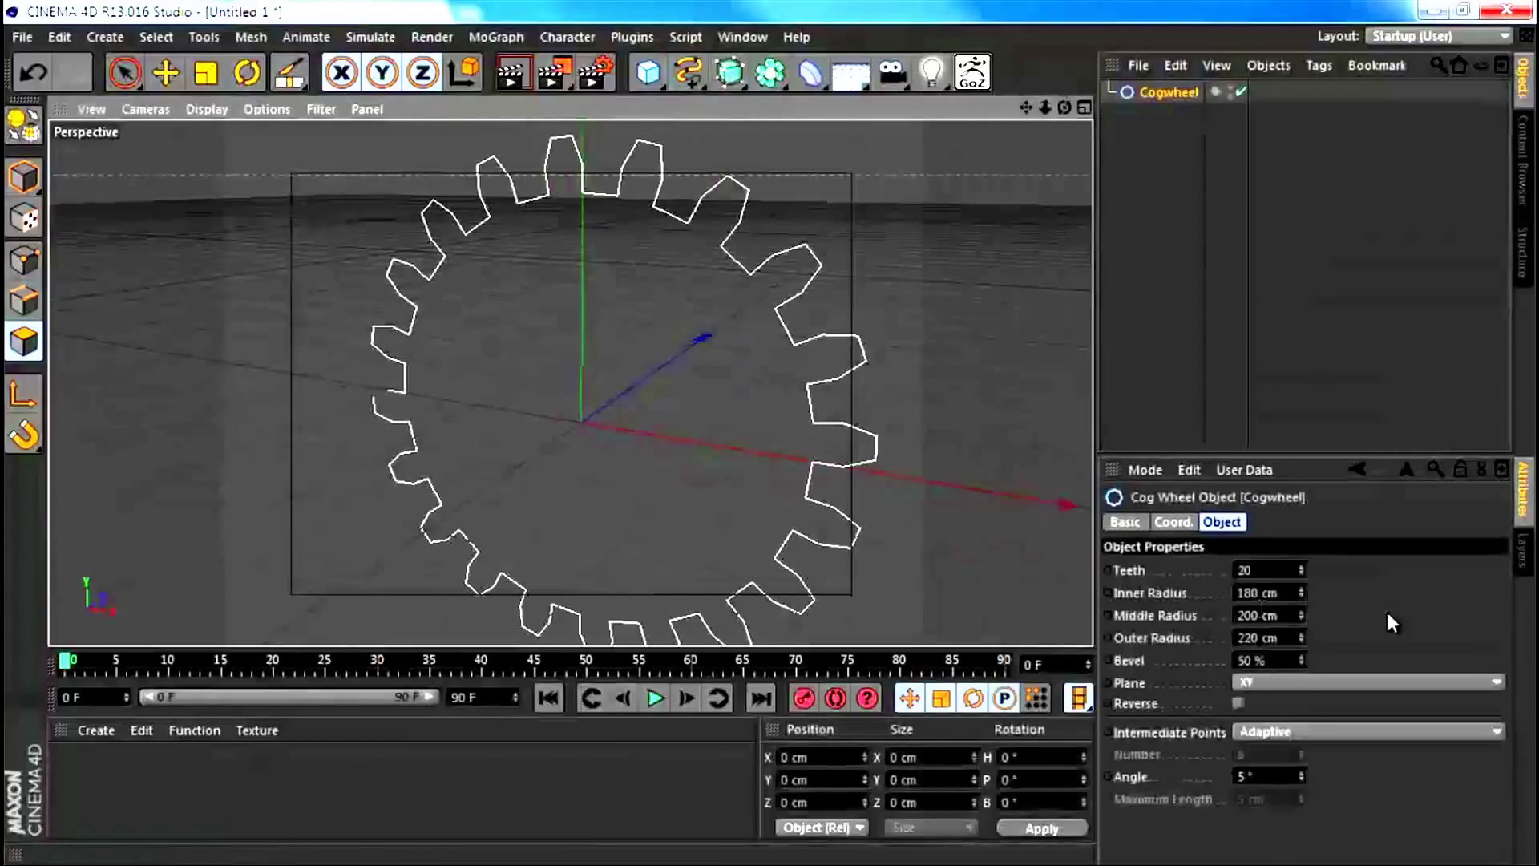
drag(1298, 570, 1300, 574)
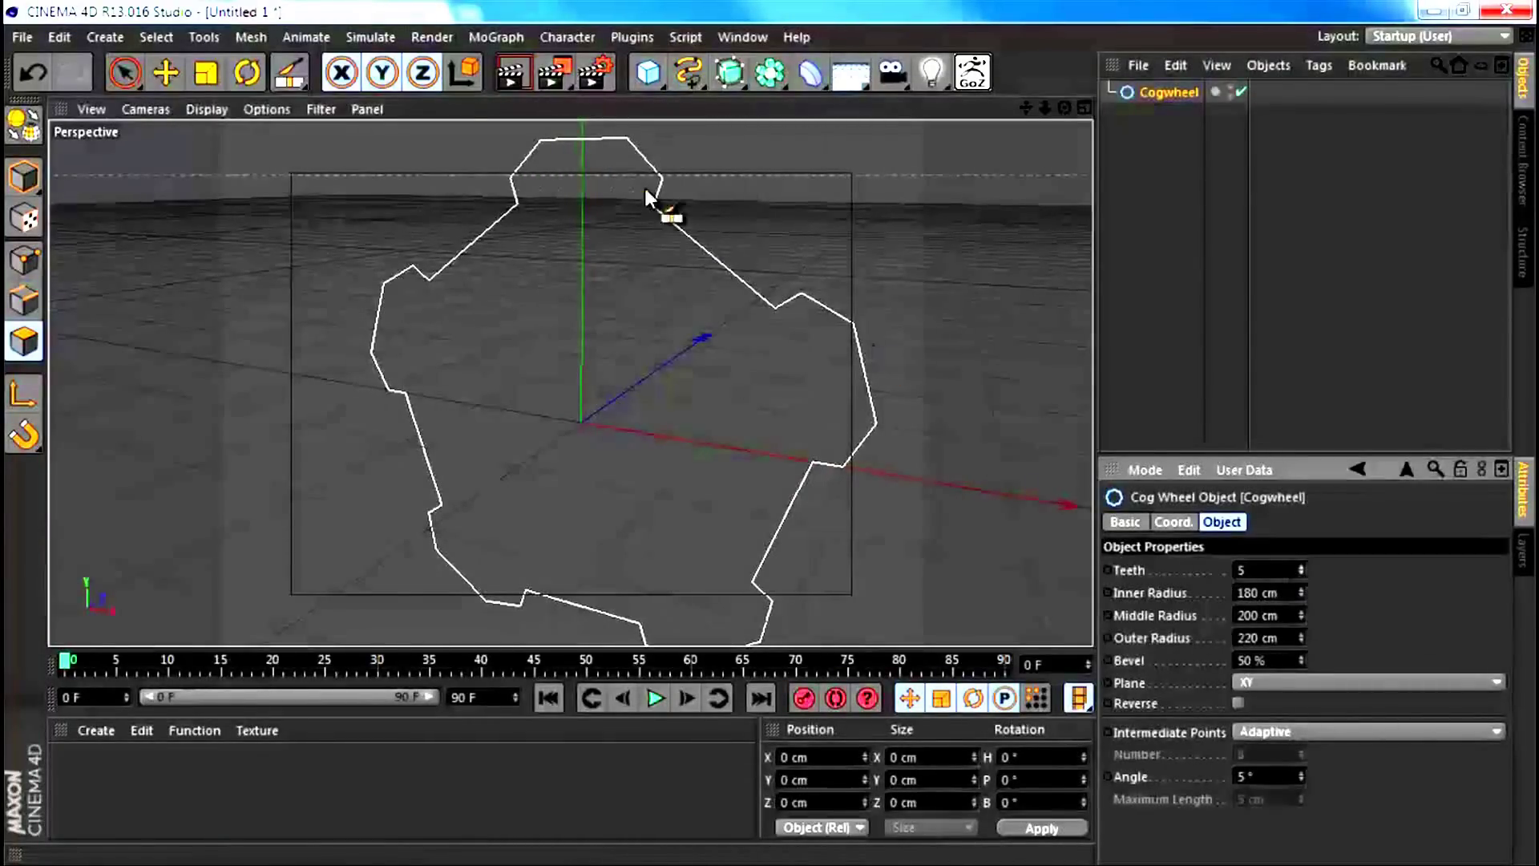
Step: Add a Star spline inside the cogwheel with 5 points, an inner radius of 66 cm and an outer radius of 148 cm
scroll(624, 170, down, 2)
drag(694, 78, 992, 213)
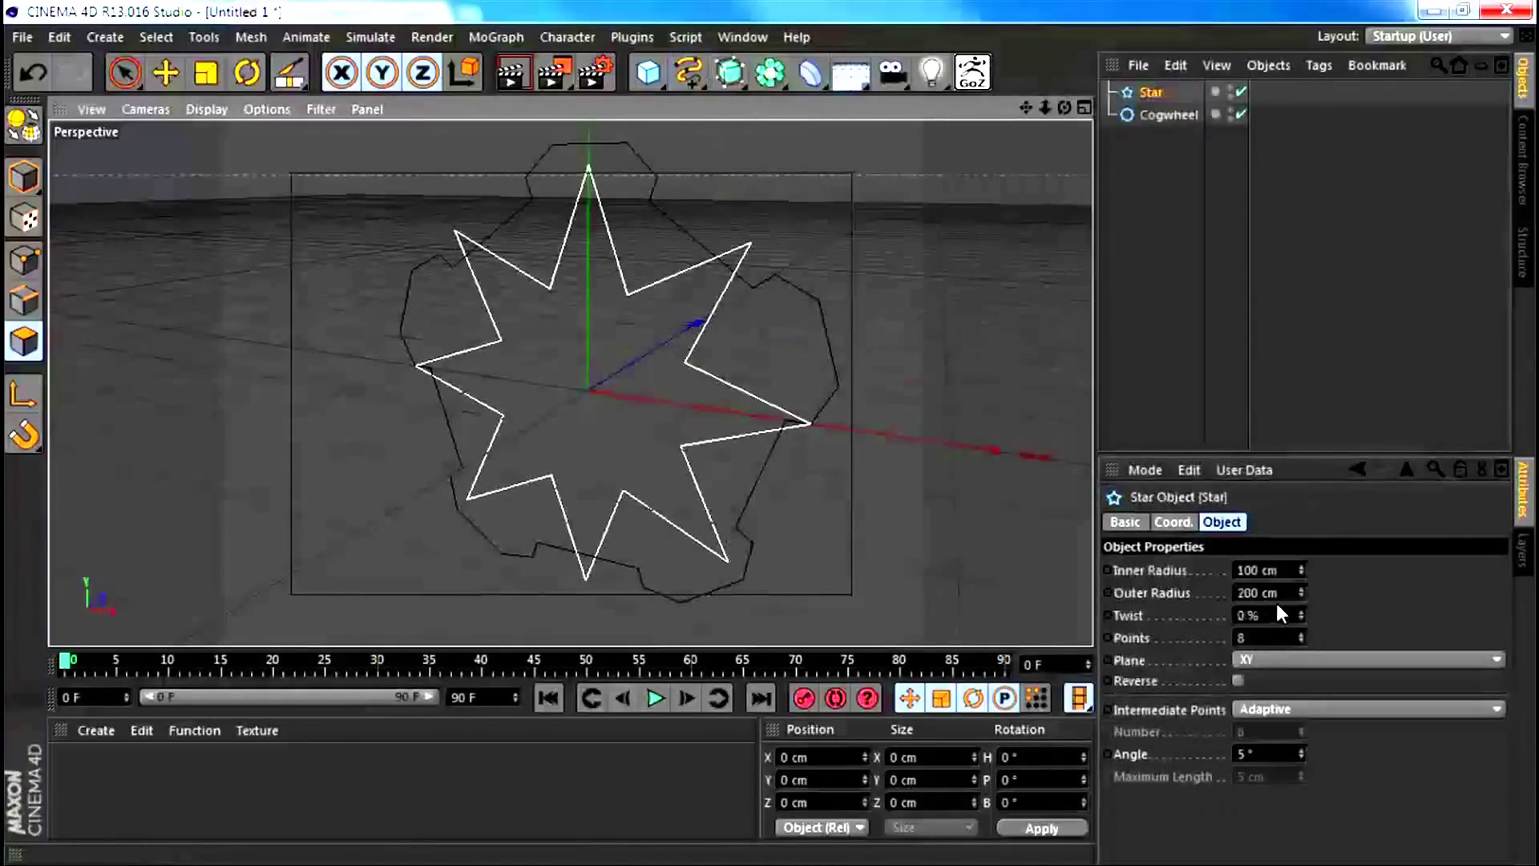
double_click(1265, 639)
key(Return)
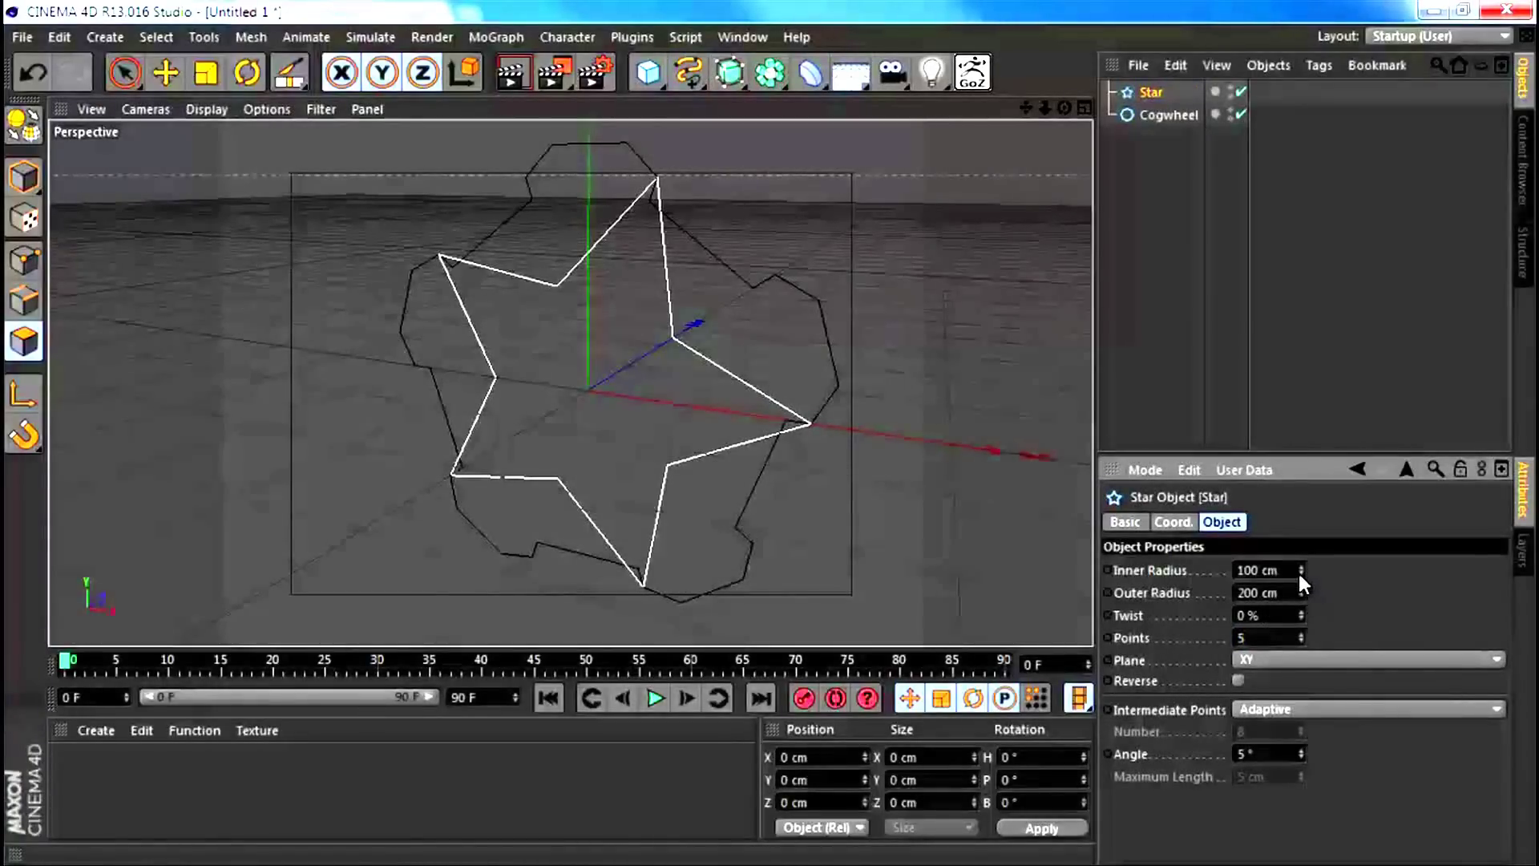
drag(1298, 572, 1299, 594)
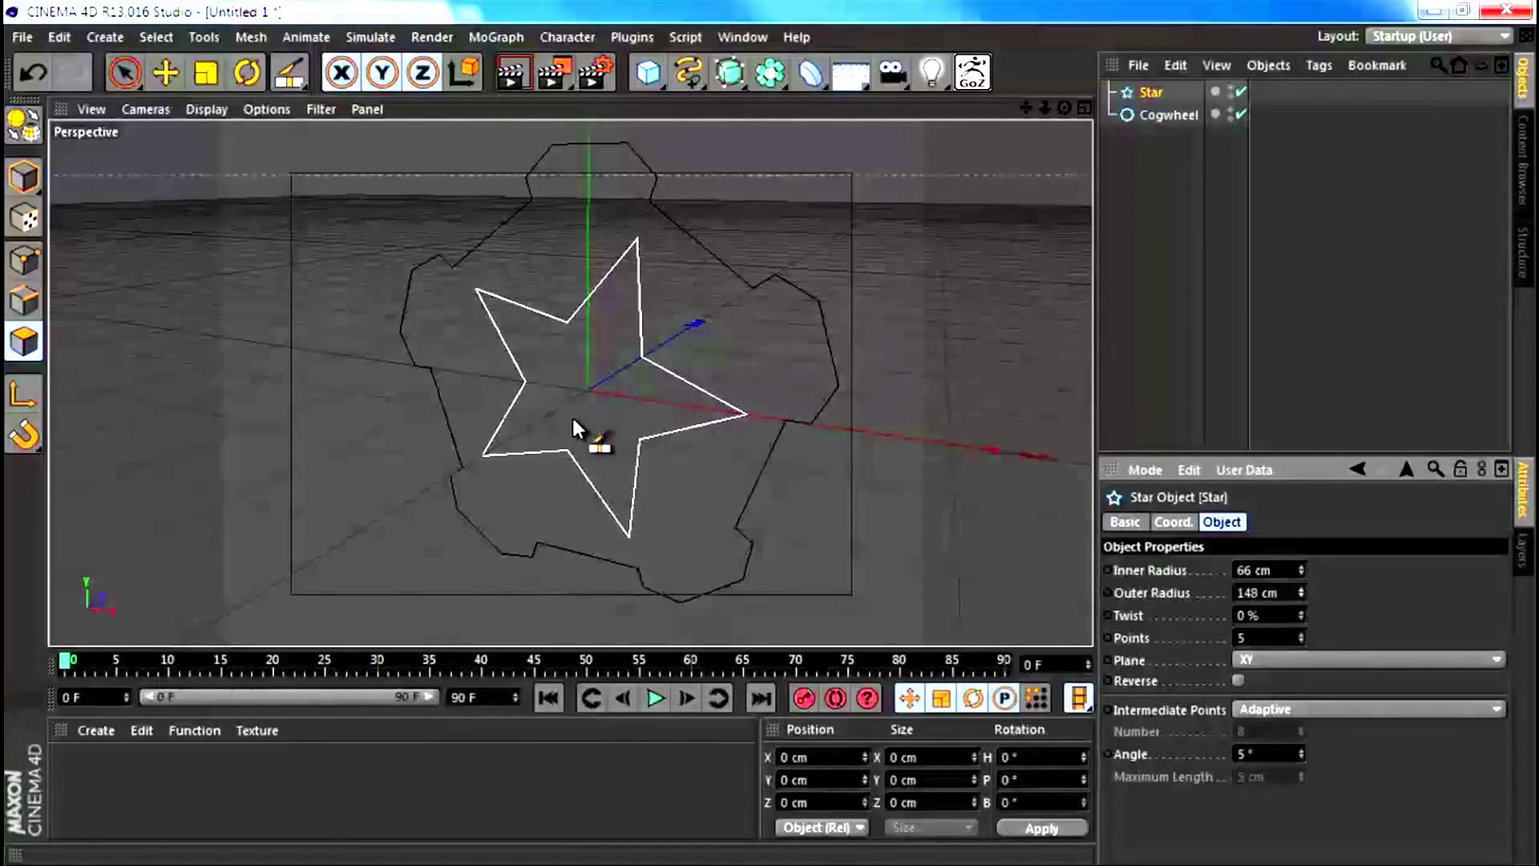
Step: Make the star and cogwheel splines editable and merge them into one spline, deleting the originals
drag(1184, 136, 1133, 83)
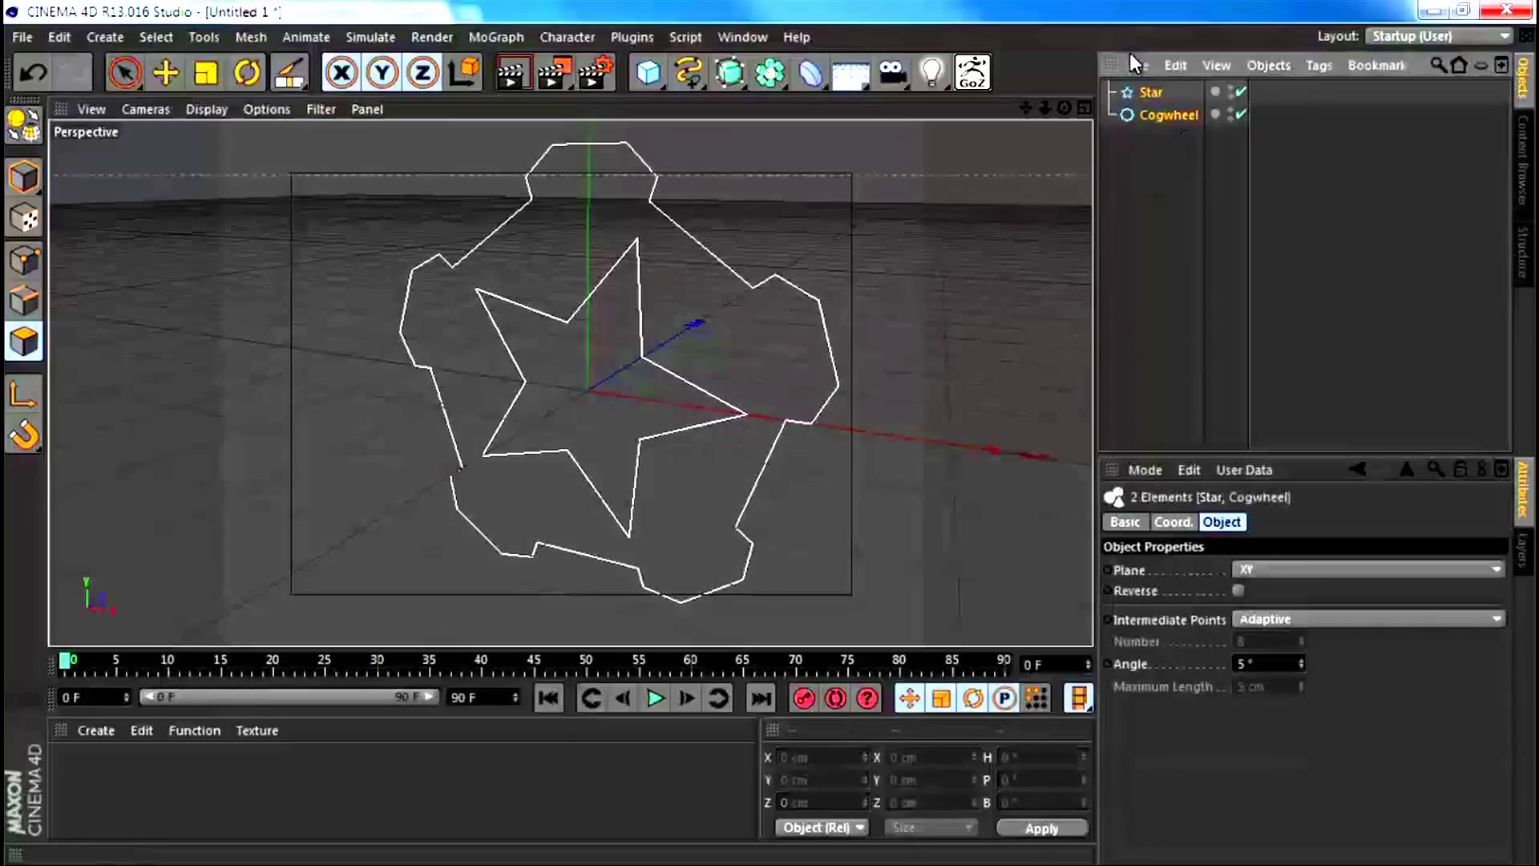
key(c)
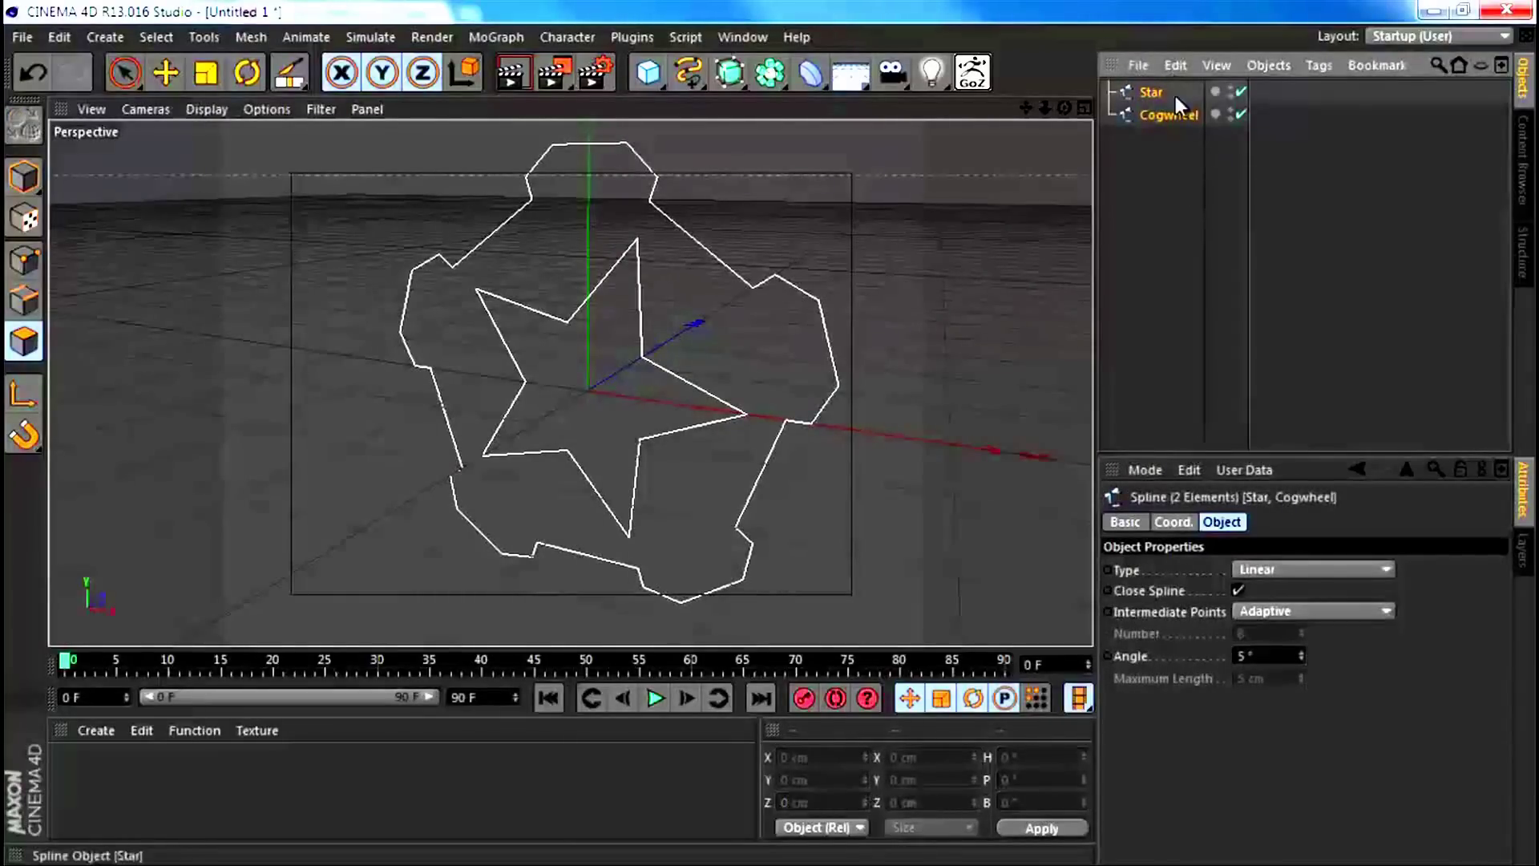
right_click(1170, 115)
click(1234, 591)
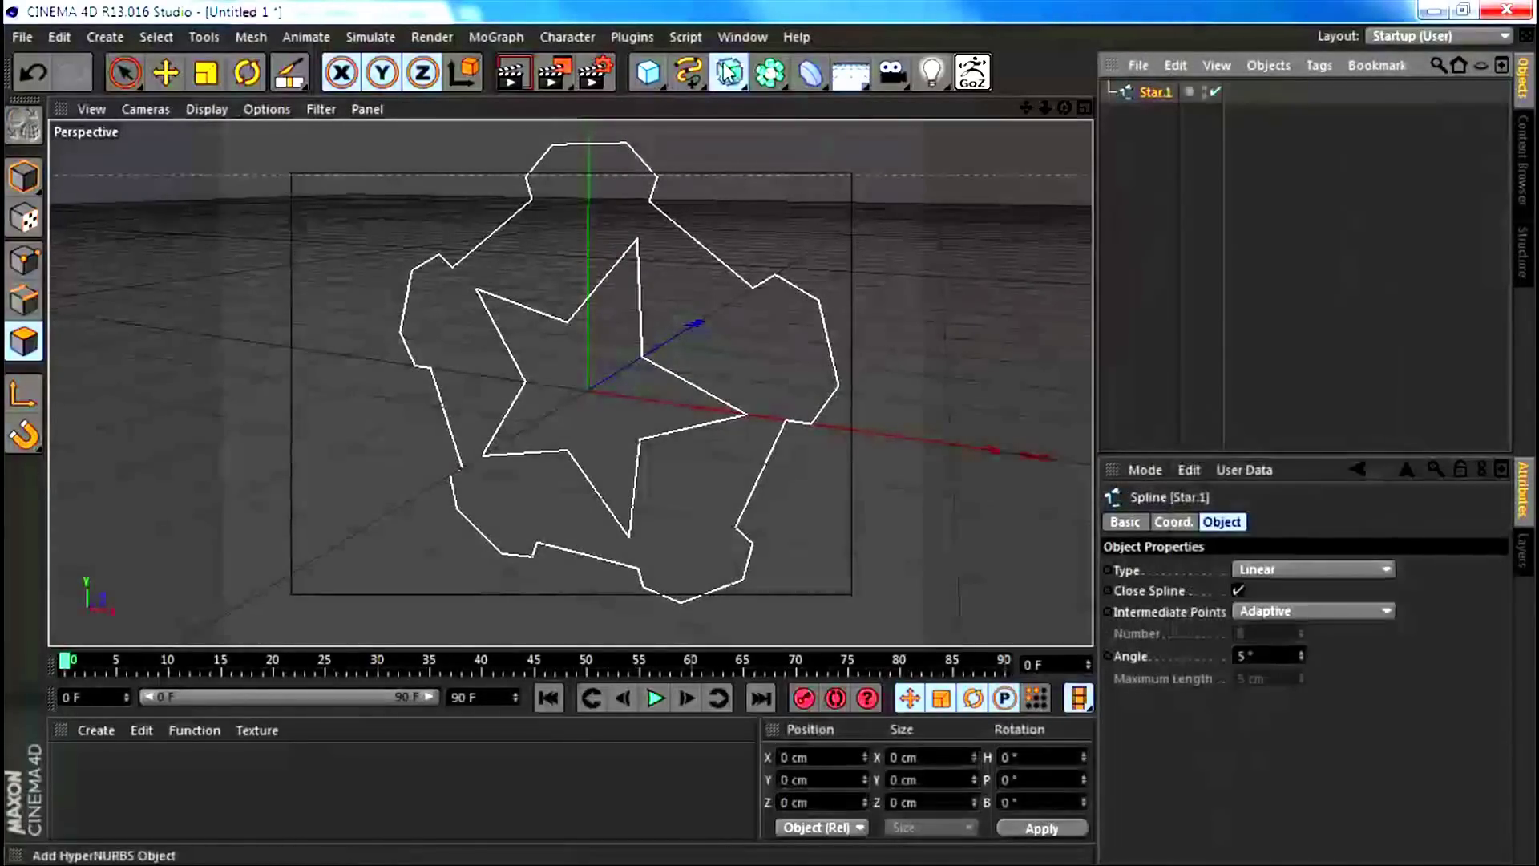
Step: Add an Extrude NURBS object and make the merged spline its child
drag(728, 72, 928, 99)
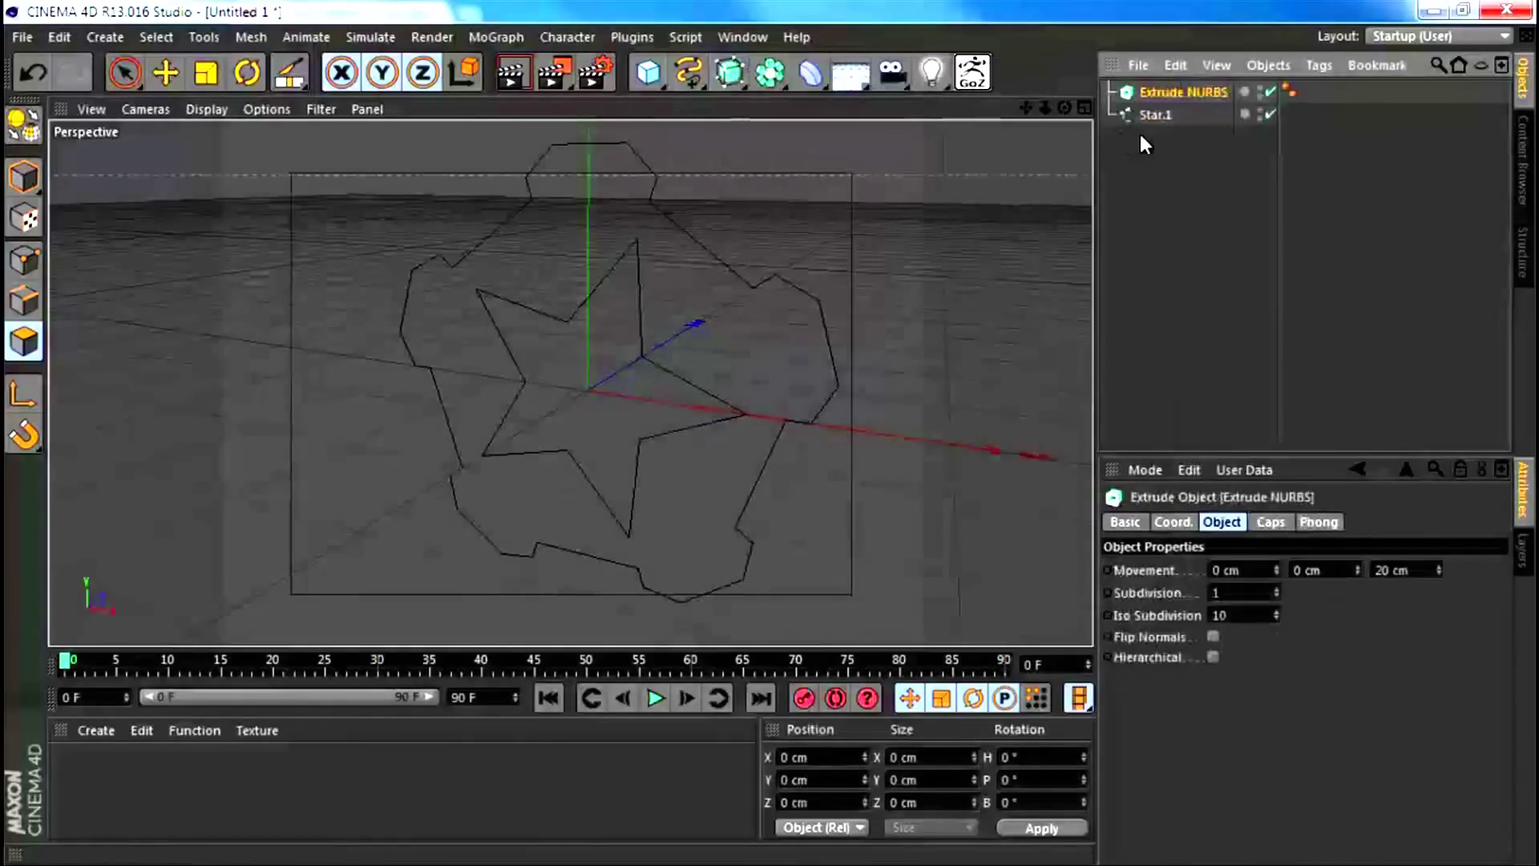
drag(1148, 116, 1145, 89)
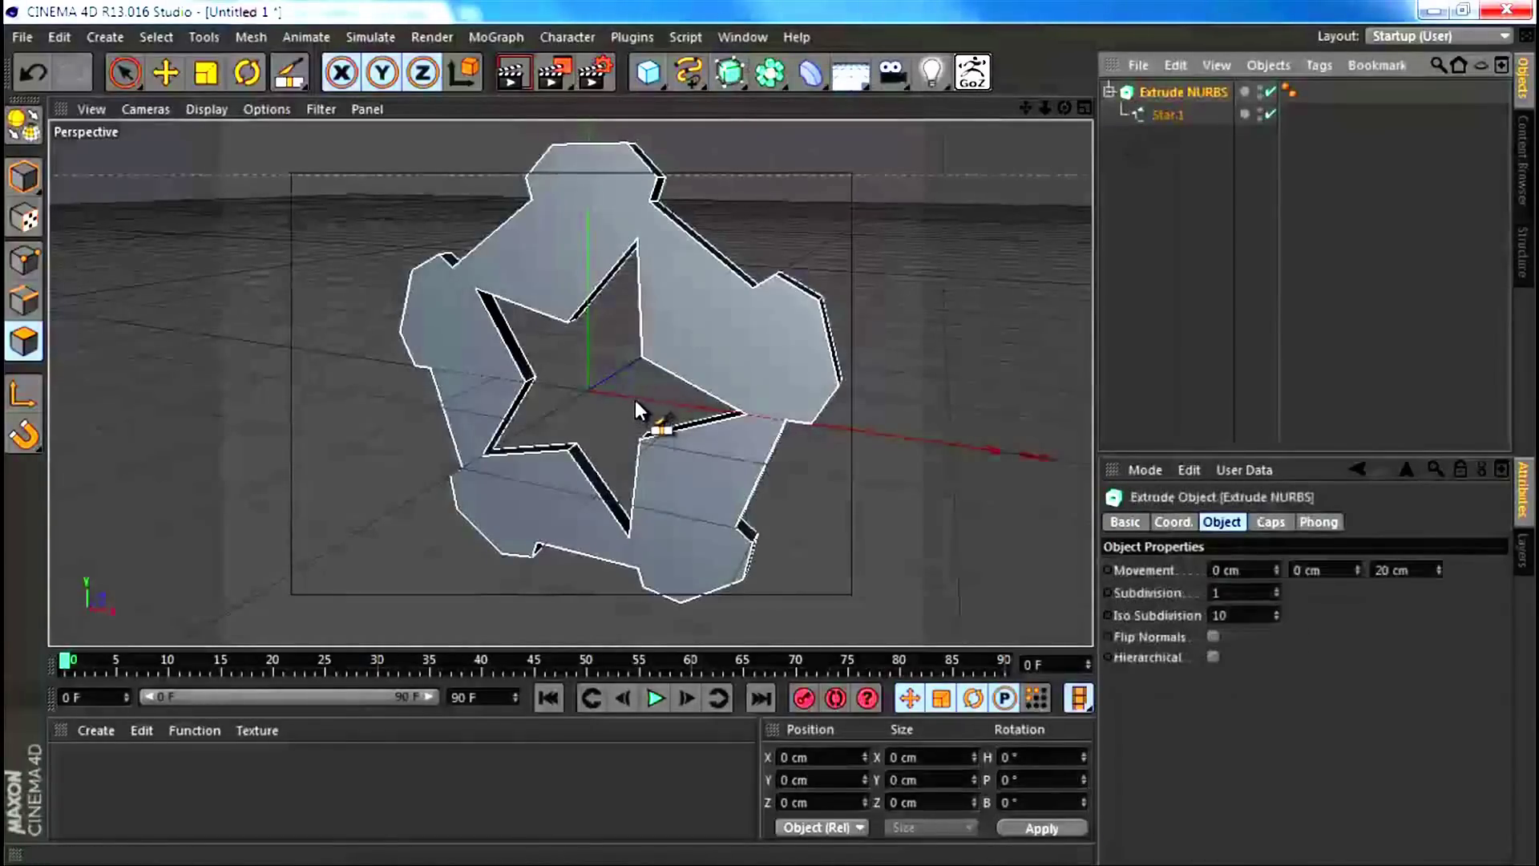
alt+drag(623, 314, 583, 391)
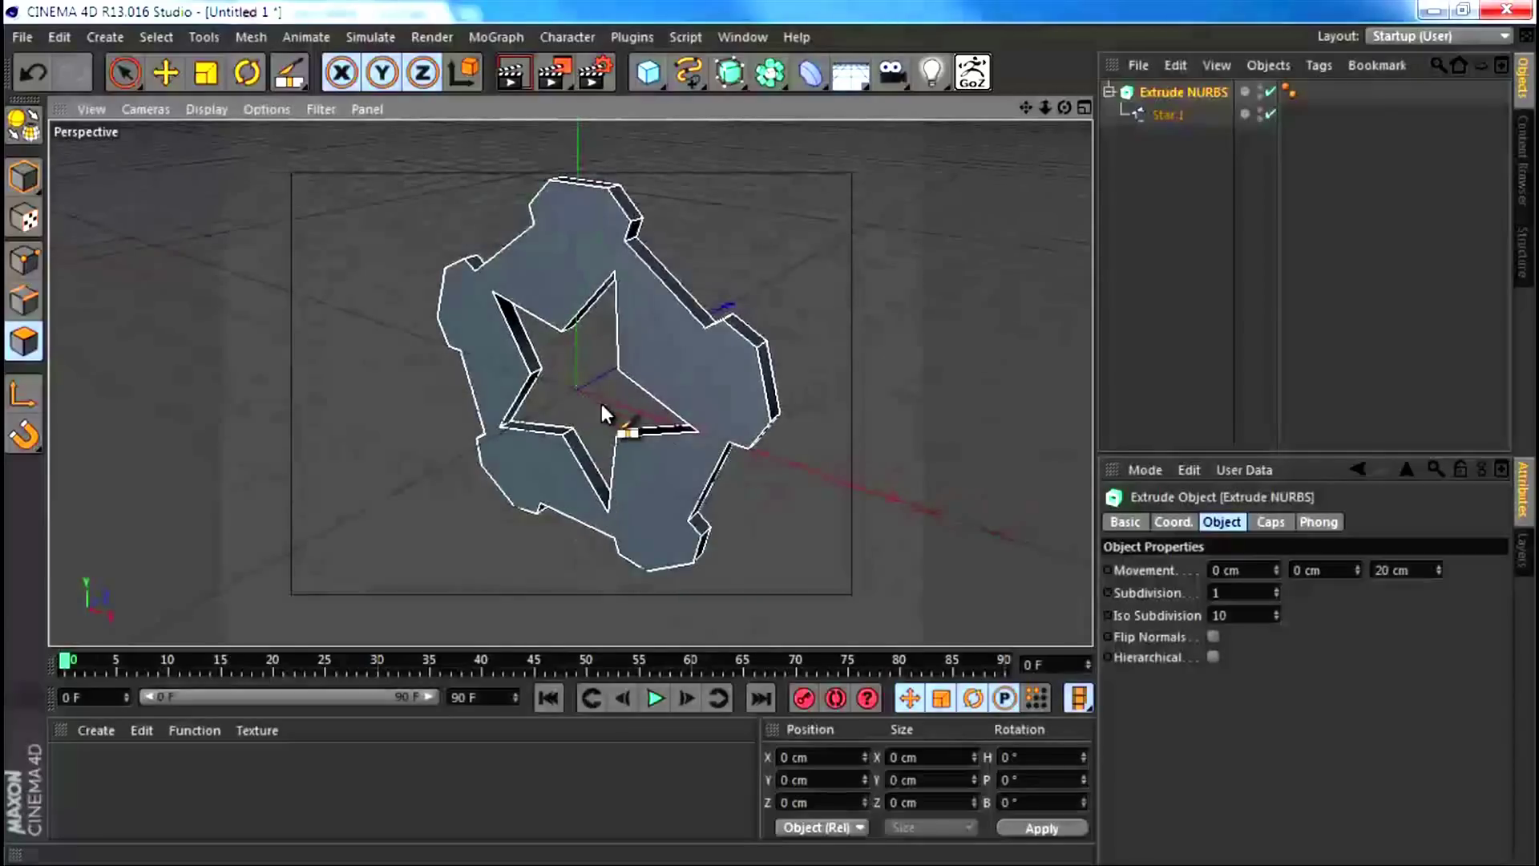
click(1144, 90)
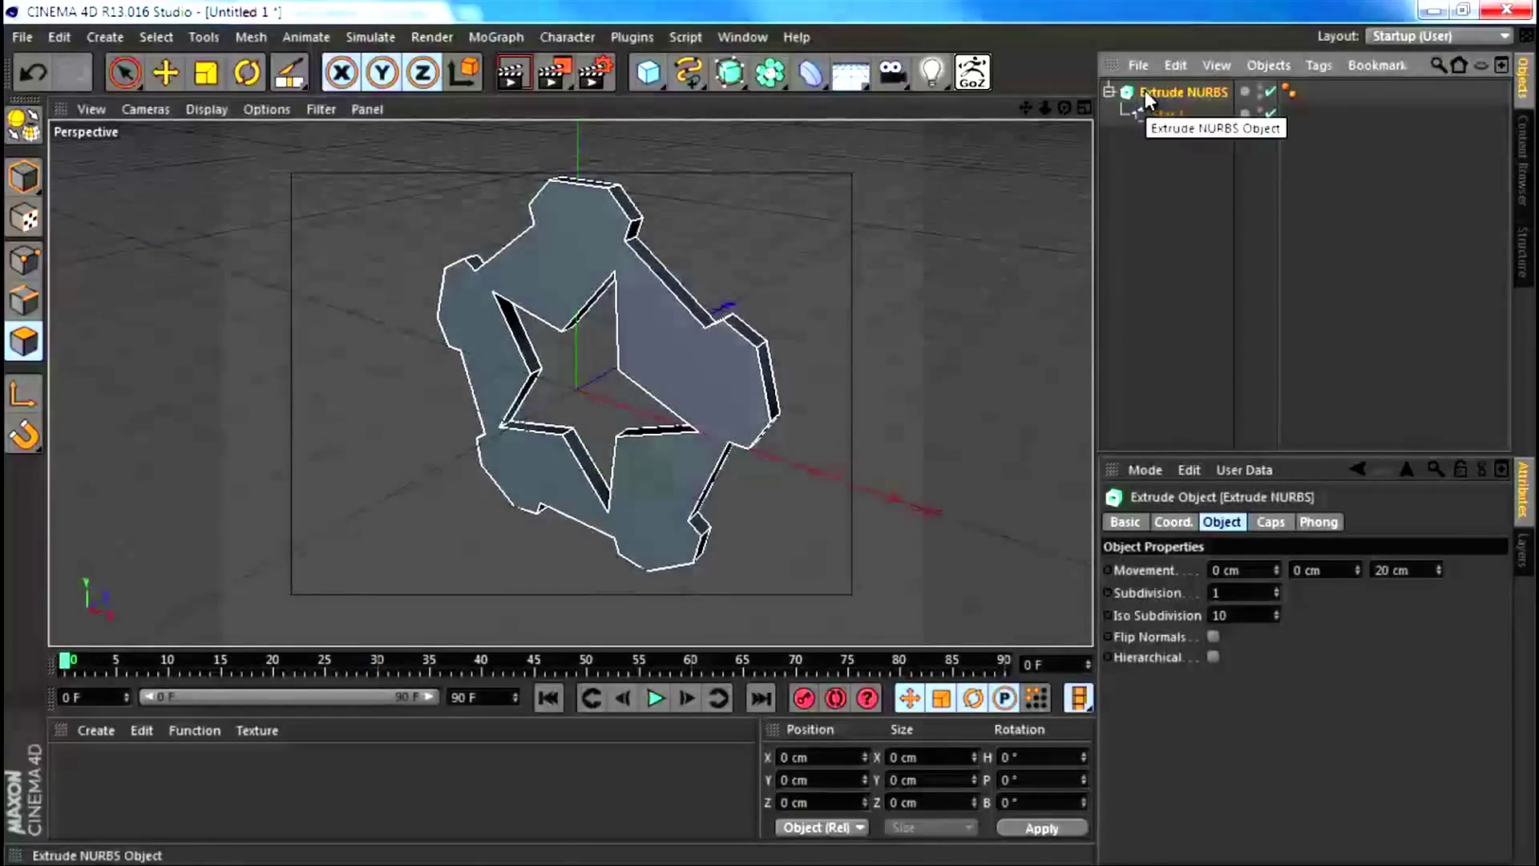
key(c)
key(ctrl+z)
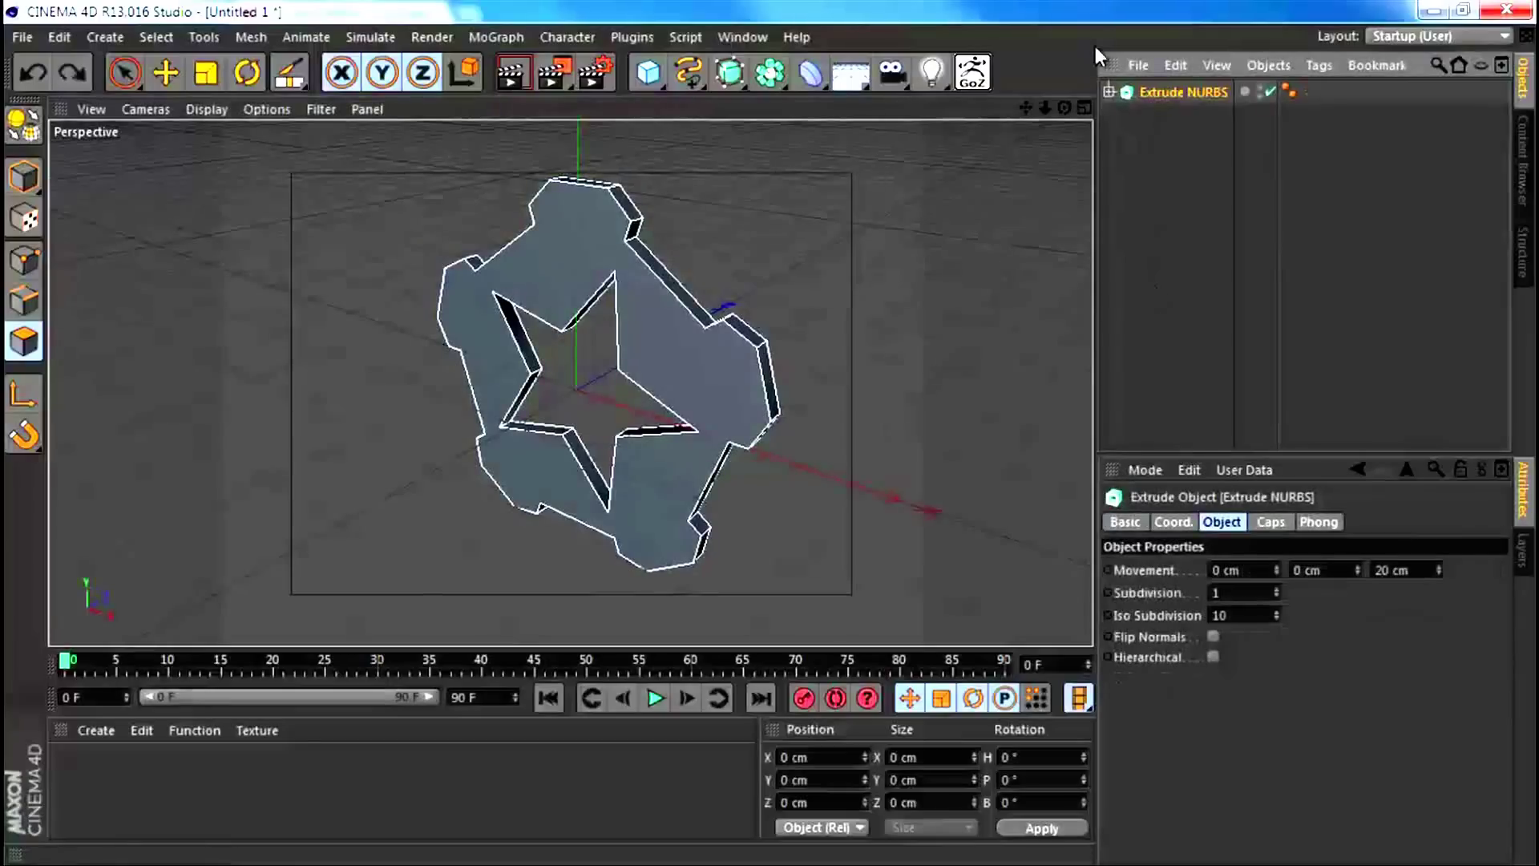
click(1109, 91)
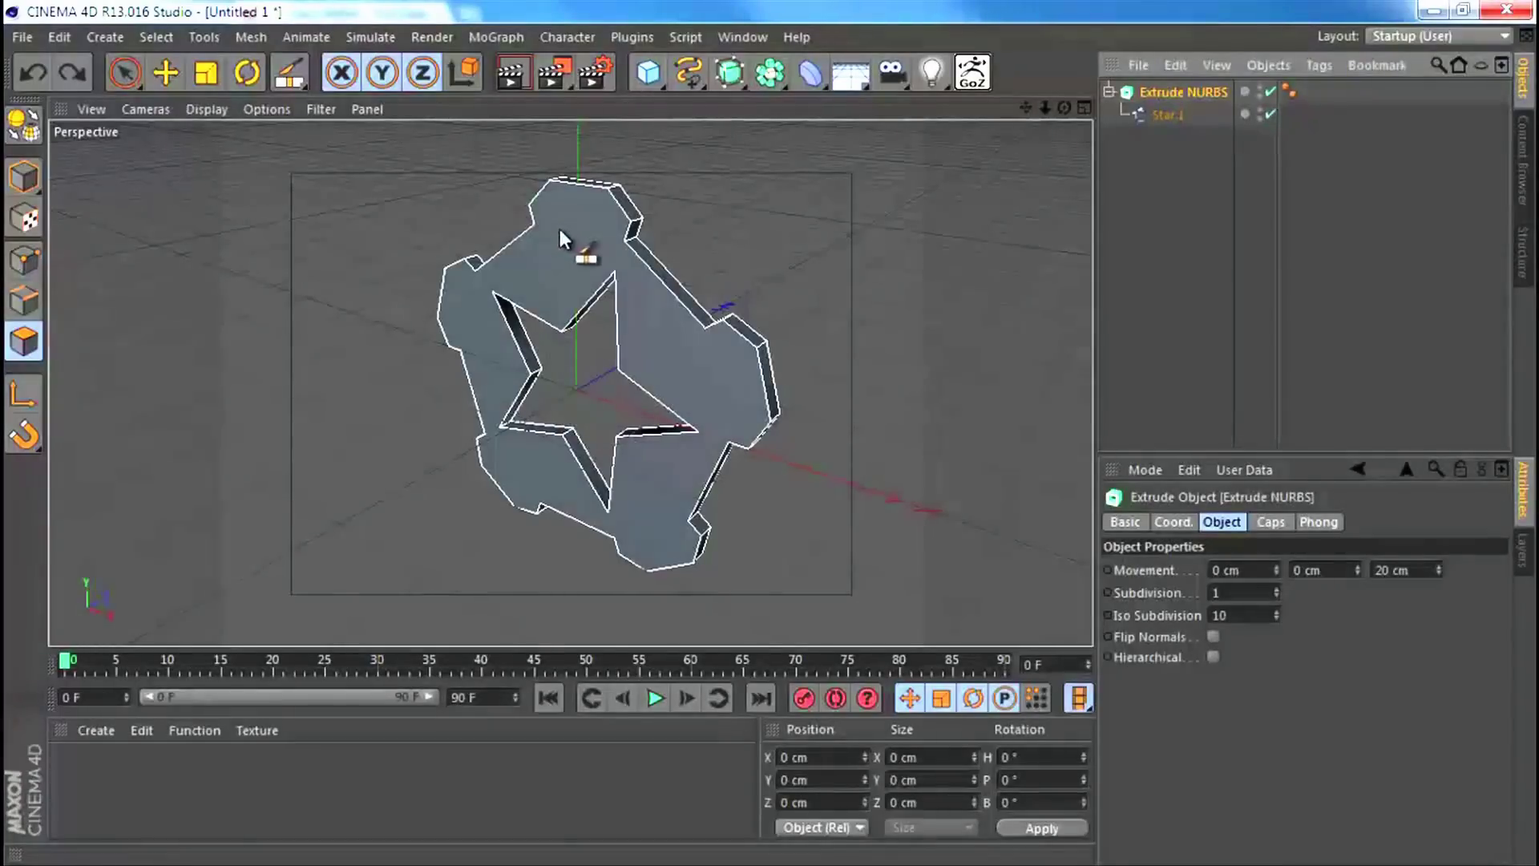
scroll(584, 242, up, 3)
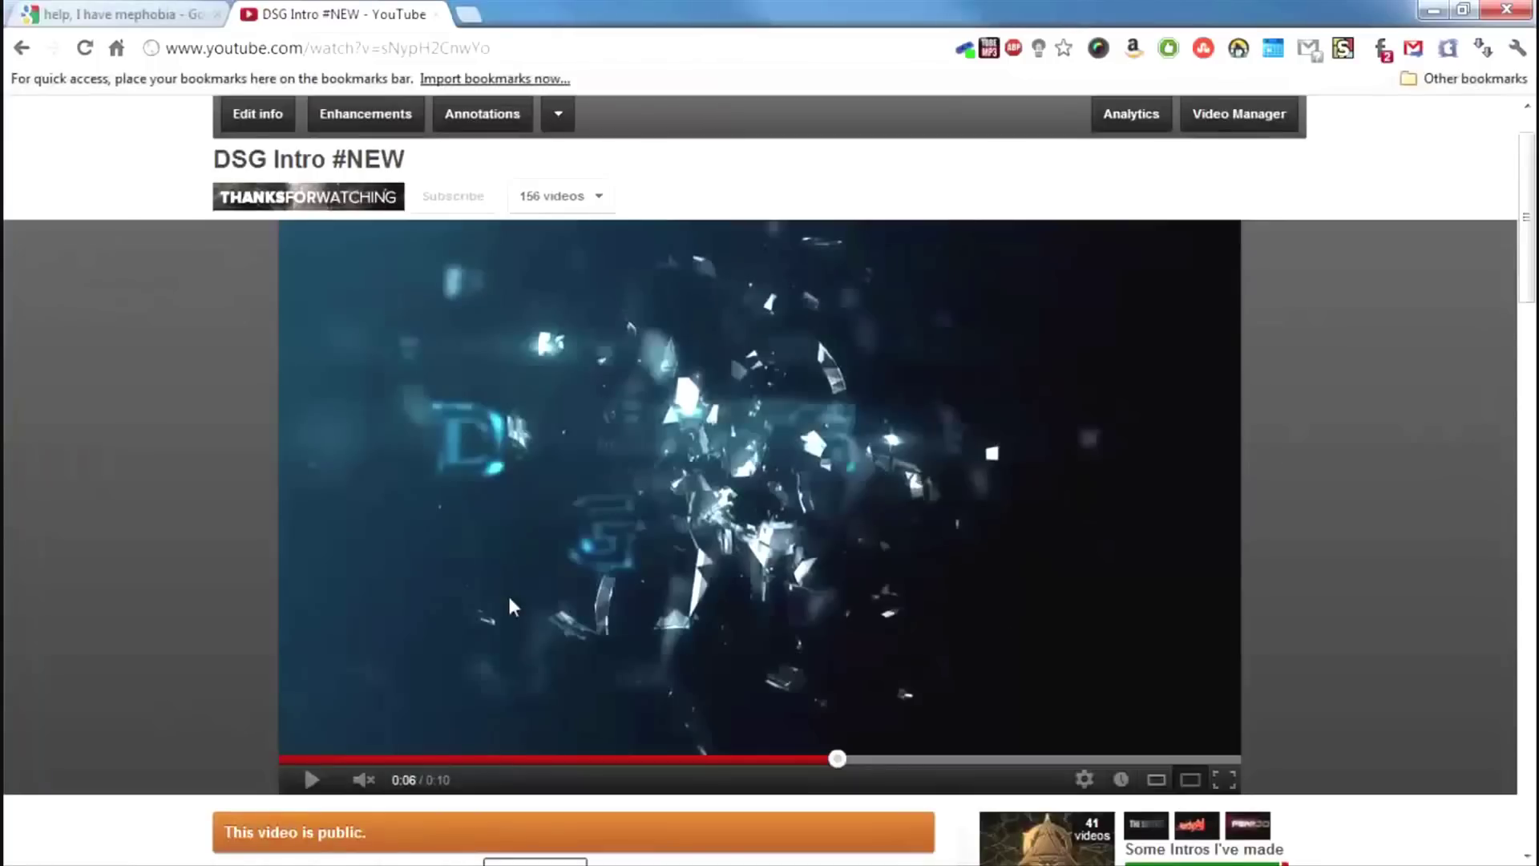
Step: Switch to the browser and examine the cracked glass logo in the reference video from about 0:02 onwards
click(517, 759)
click(319, 781)
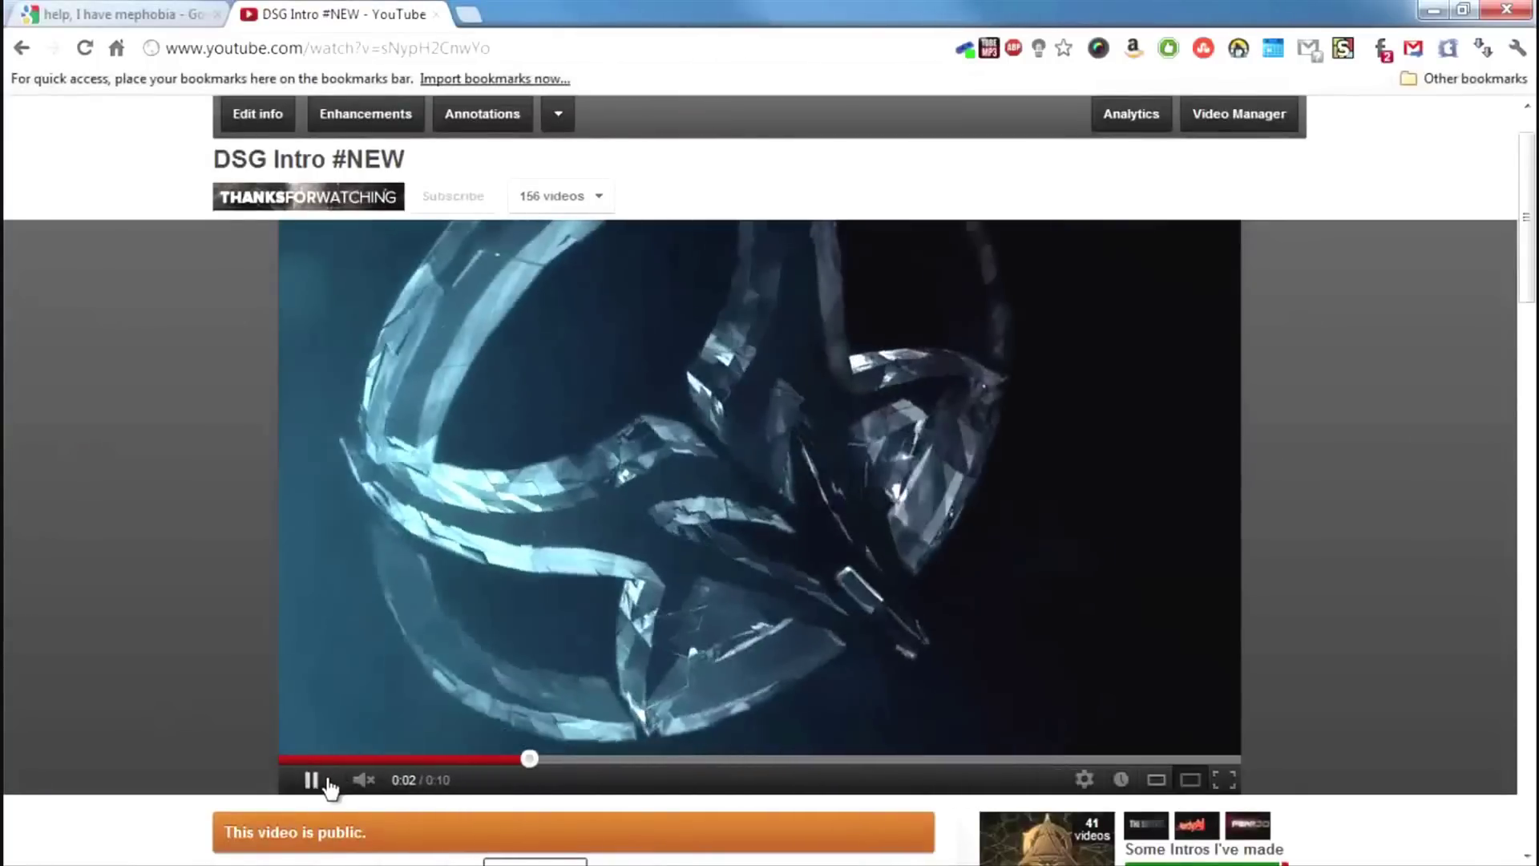
click(326, 782)
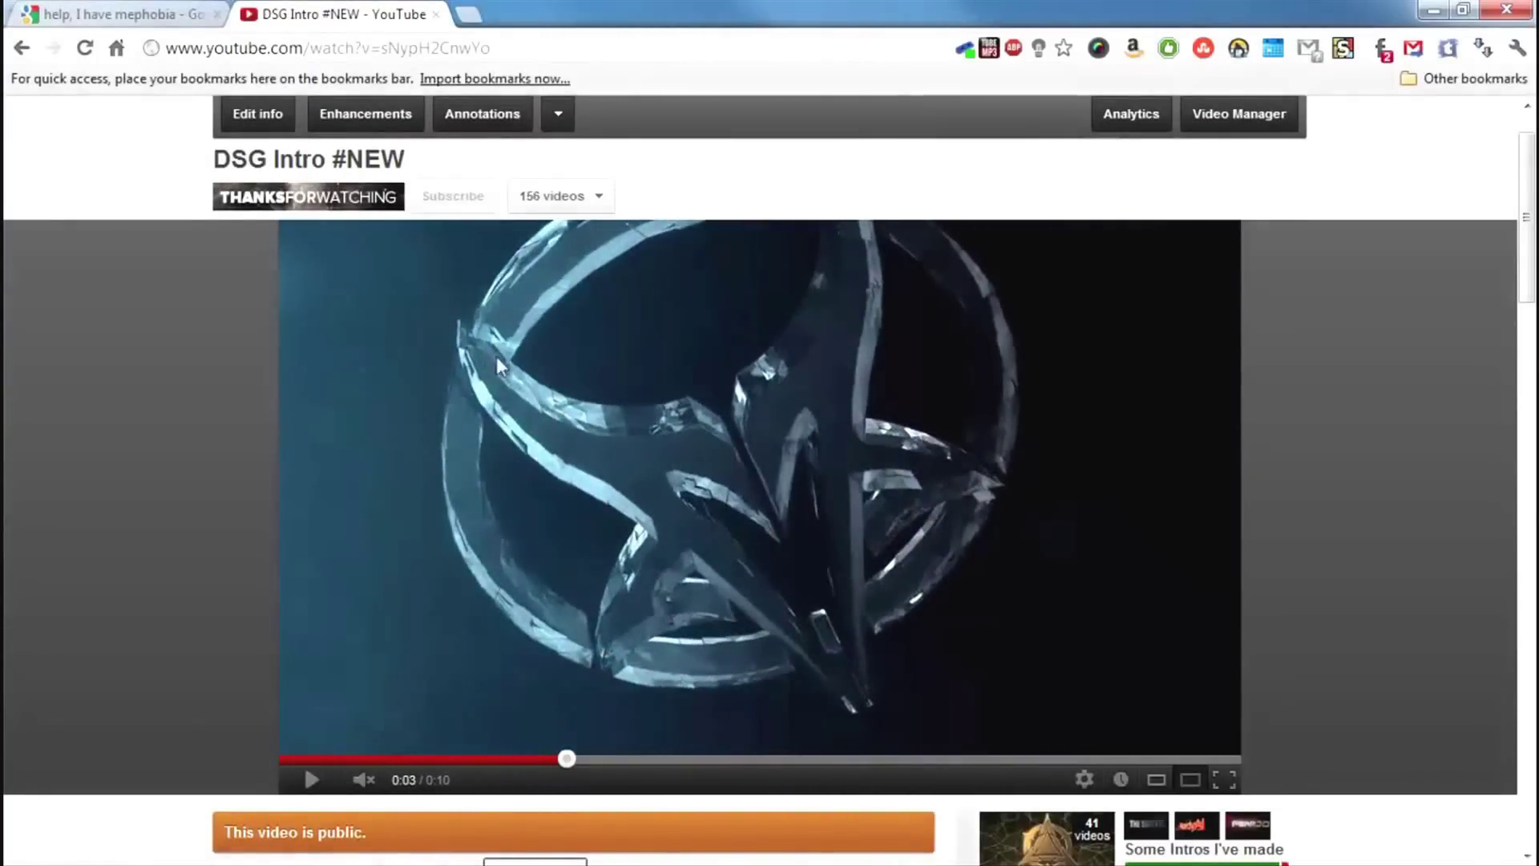
click(311, 779)
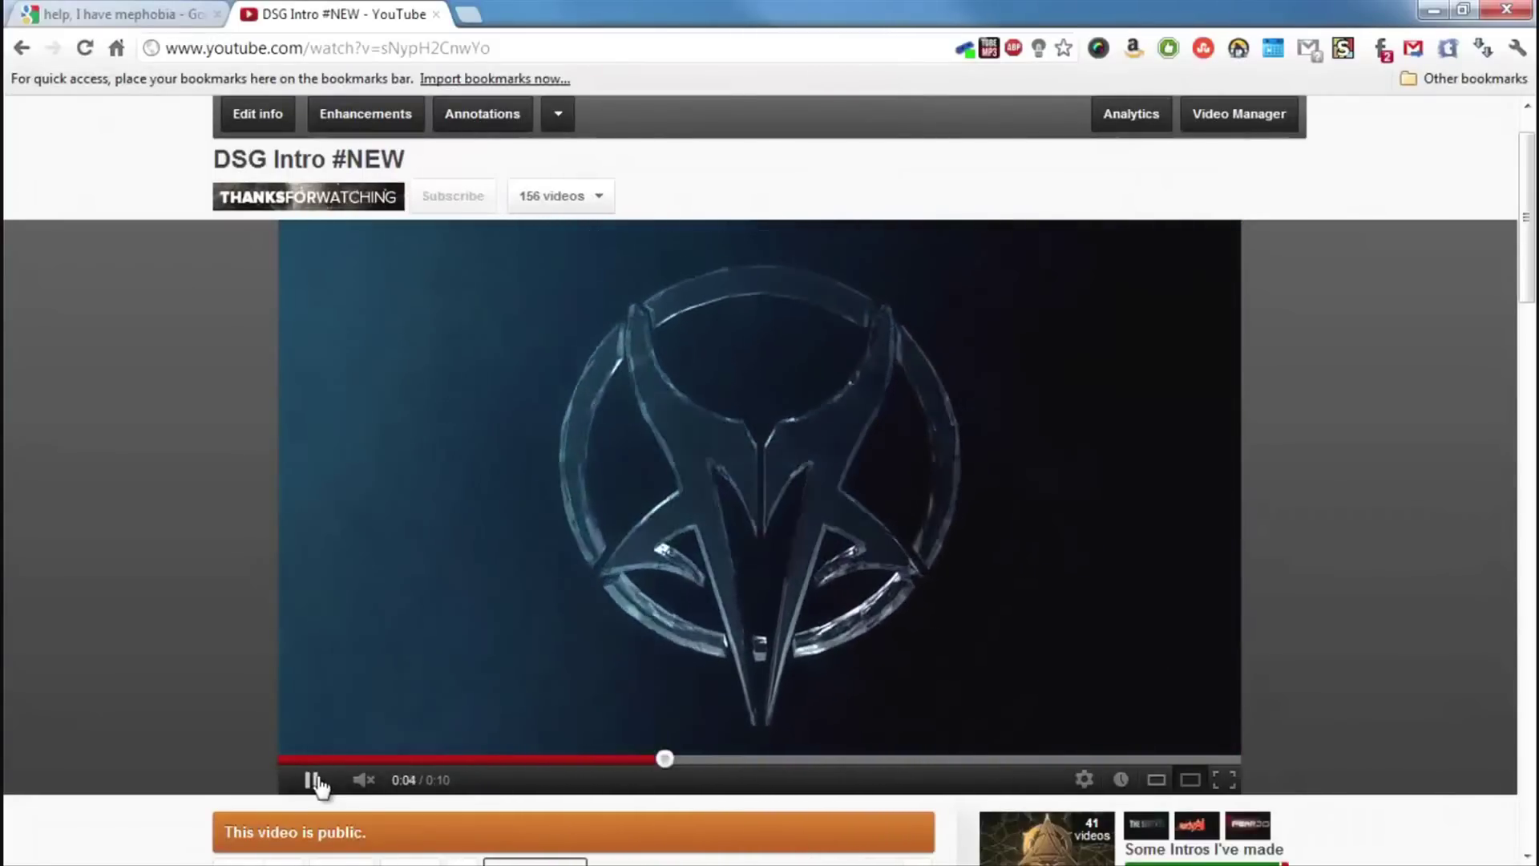
click(314, 779)
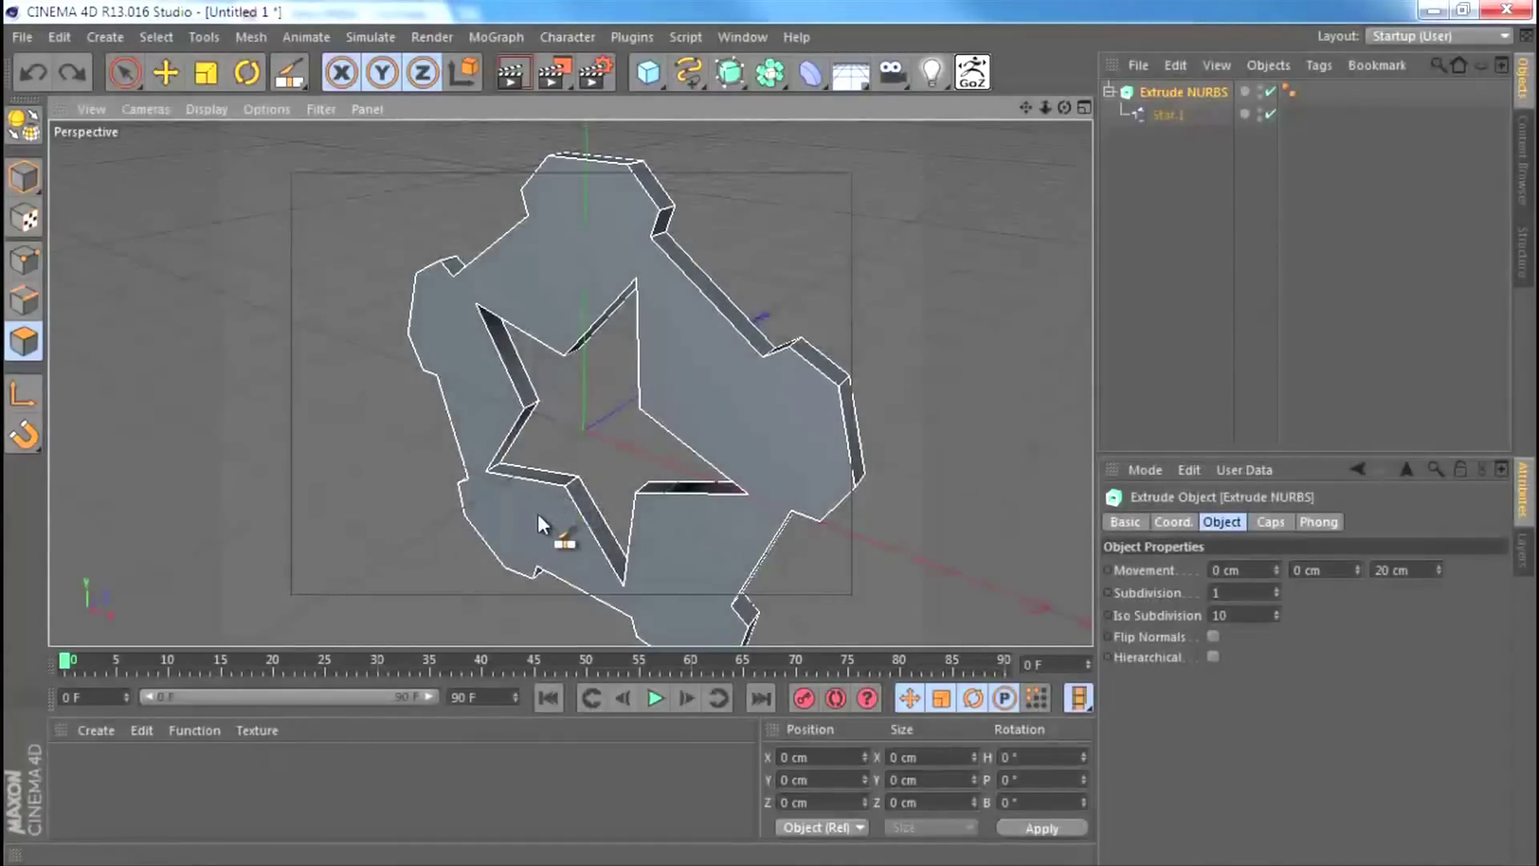
Step: Return to CINEMA 4D and set the Extrude NURBS depth along Z to 60 cm
alt+drag(537, 513, 572, 416)
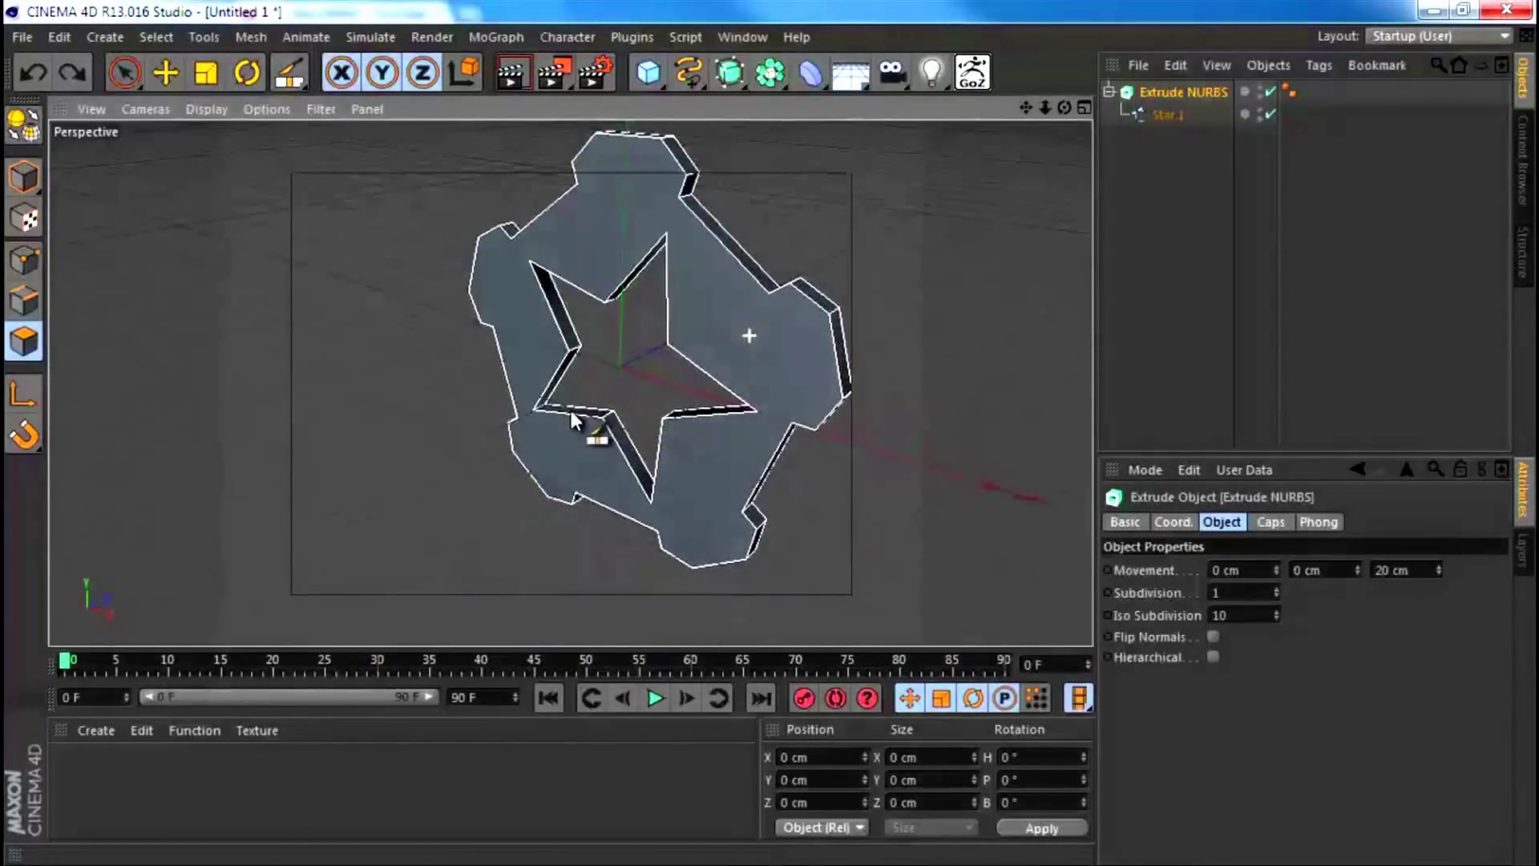
click(1420, 570)
text(60)
key(Return)
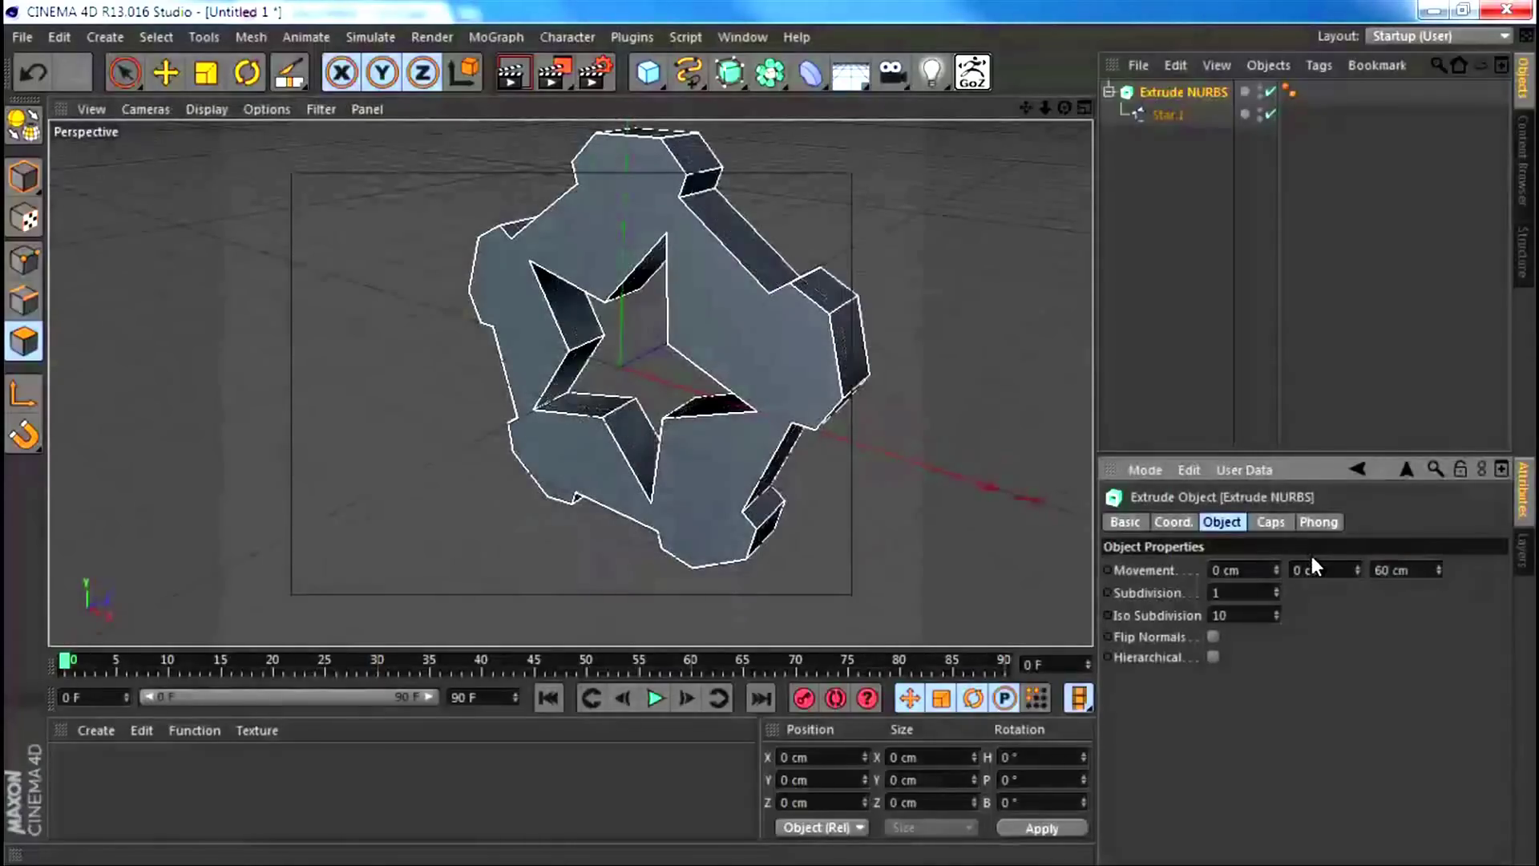
alt+drag(1048, 343, 795, 370)
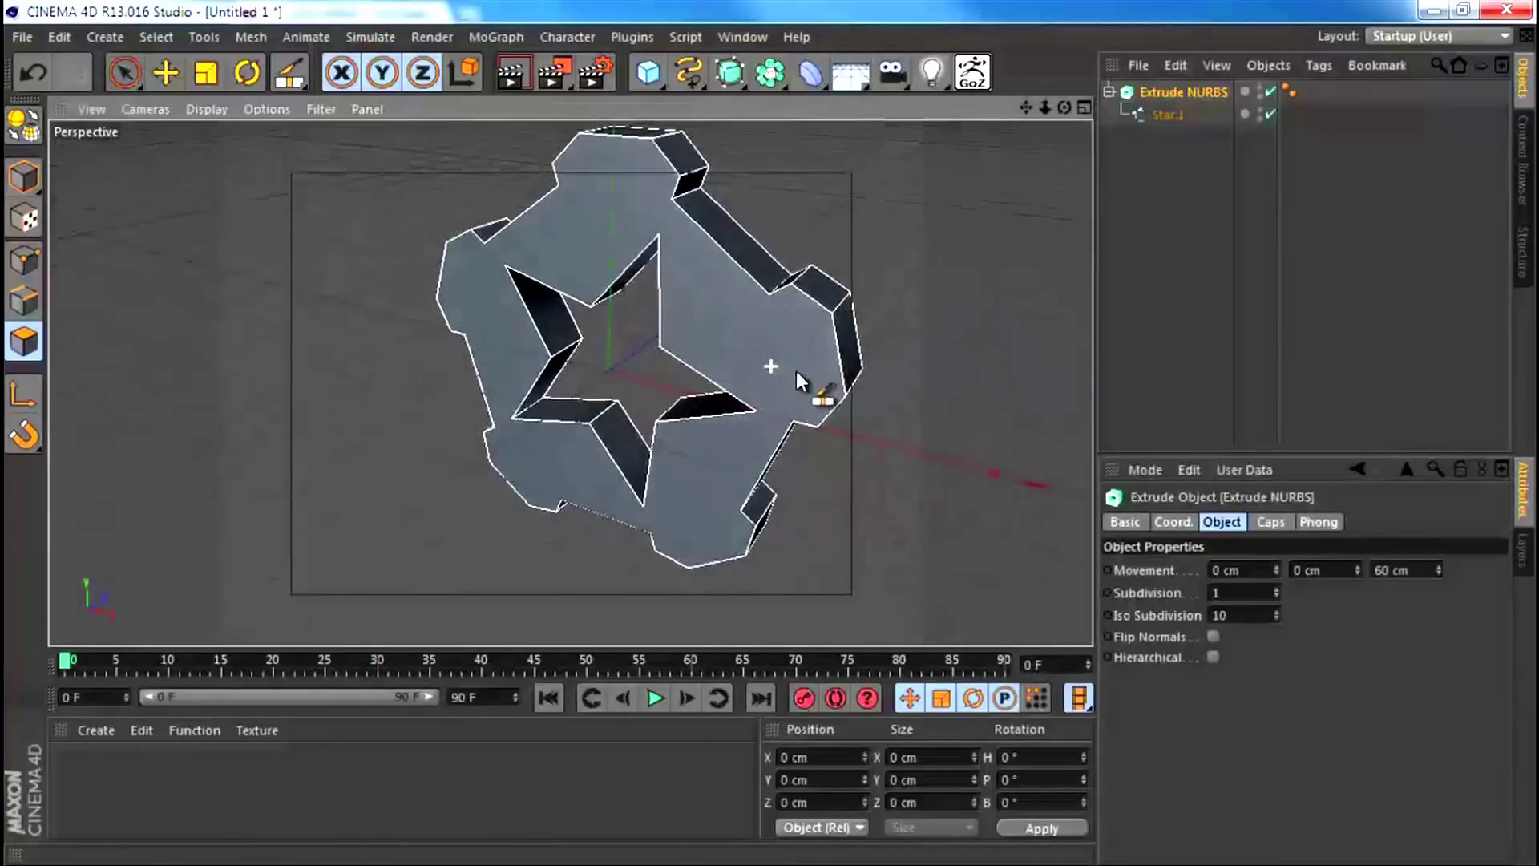
click(1177, 92)
key(c)
key(ctrl+z)
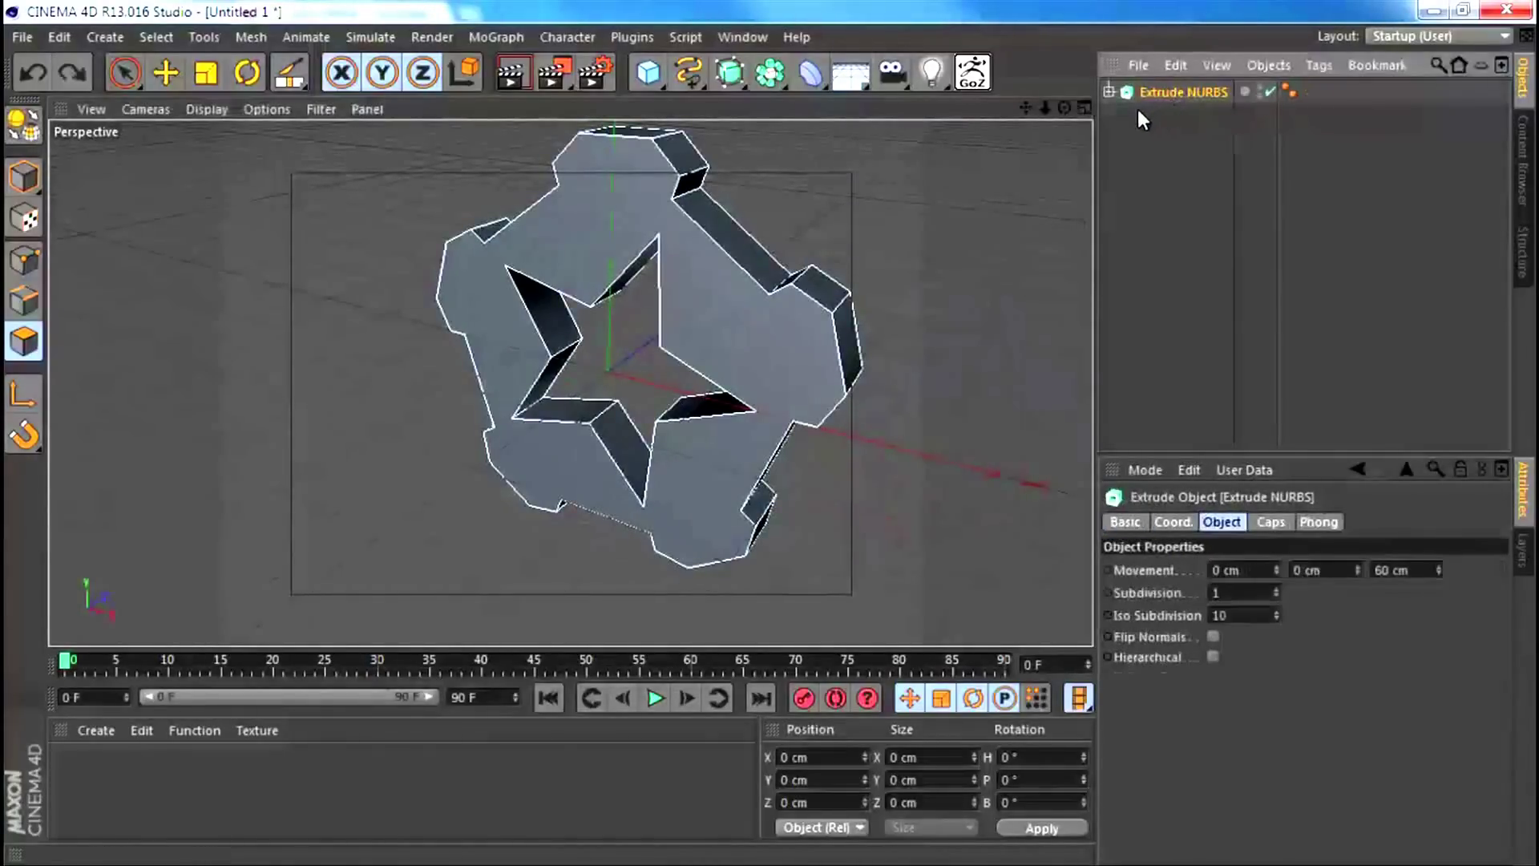
click(1108, 91)
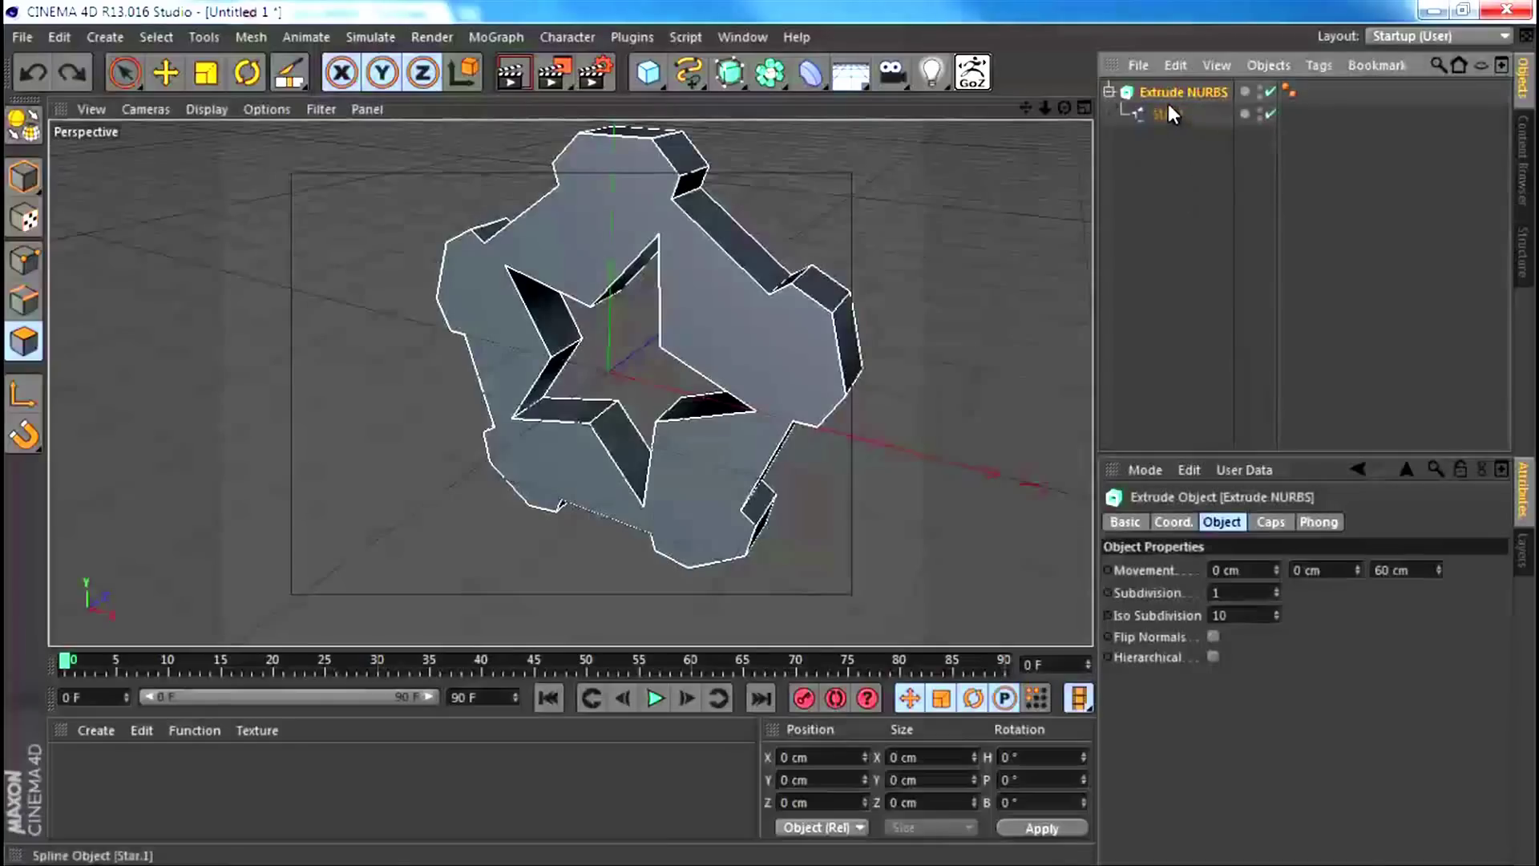
Step: Set the cap type of the Extrude NURBS to Triangles and inspect the resulting cap mesh
click(1269, 523)
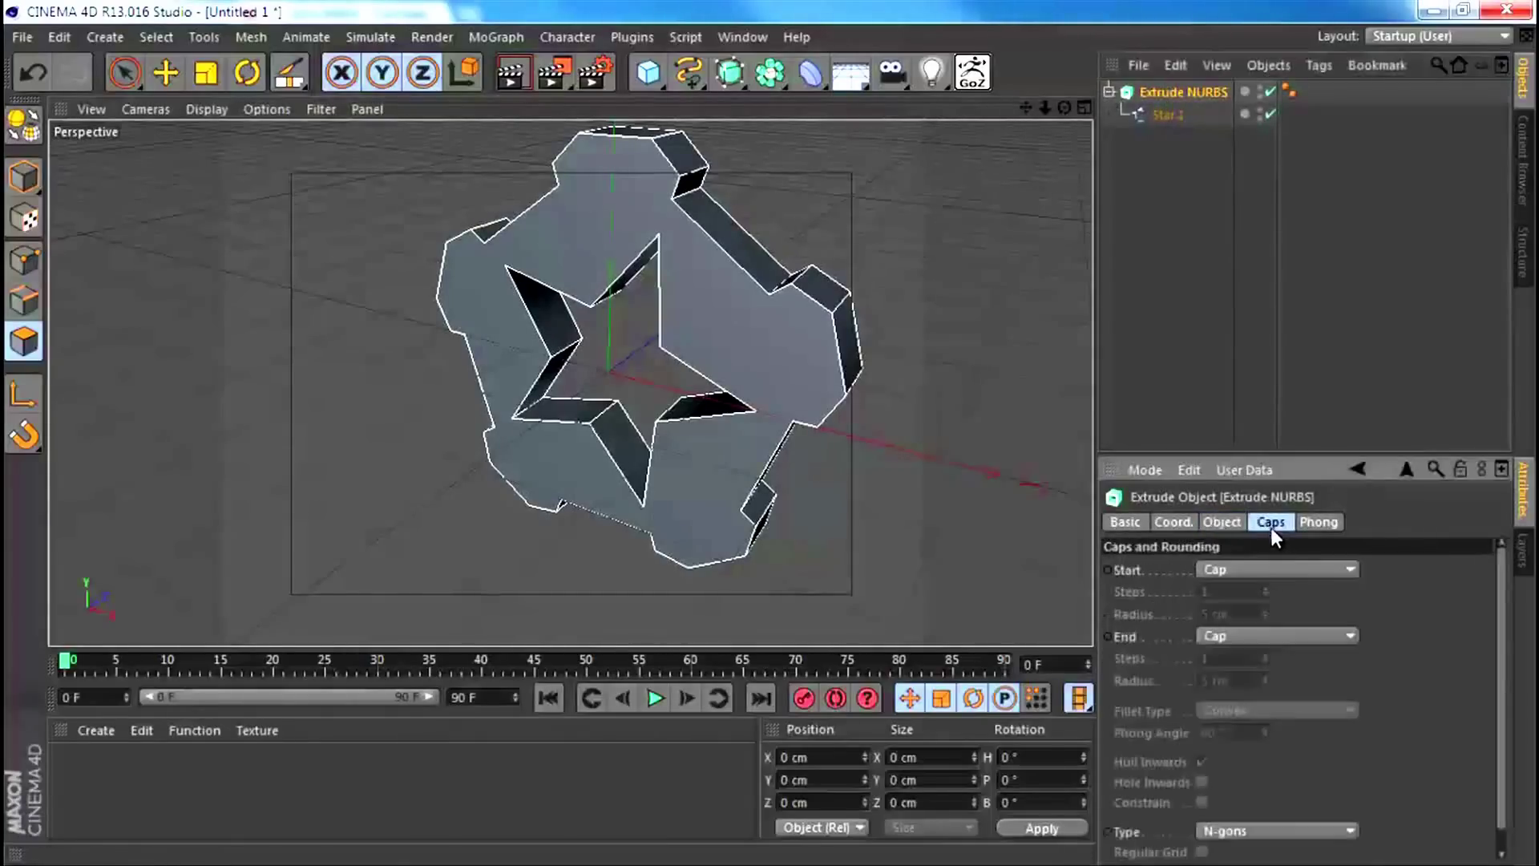
drag(1287, 454, 1266, 289)
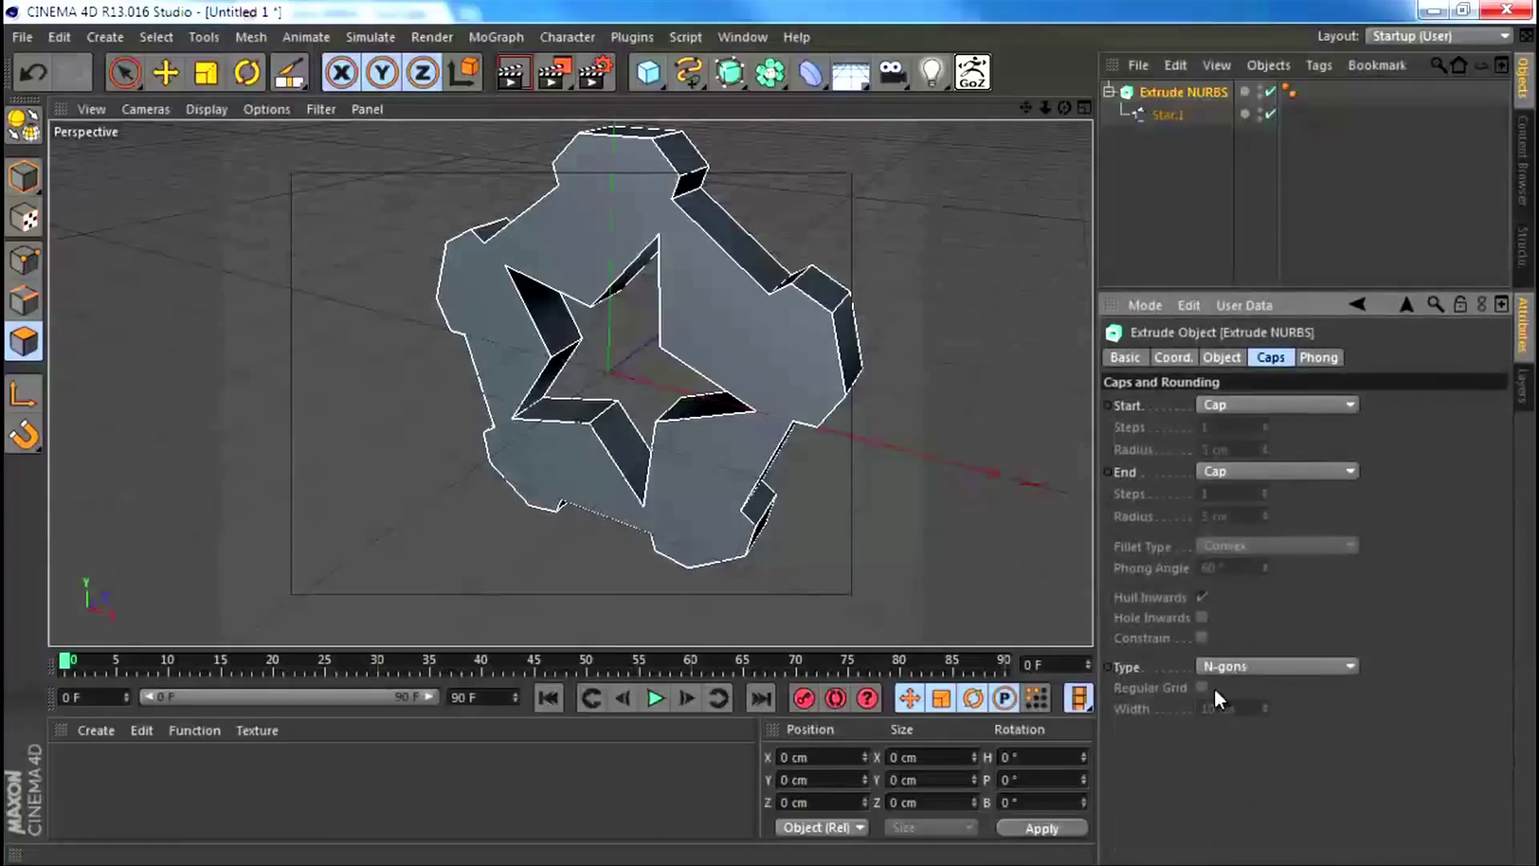
click(1235, 666)
click(1237, 694)
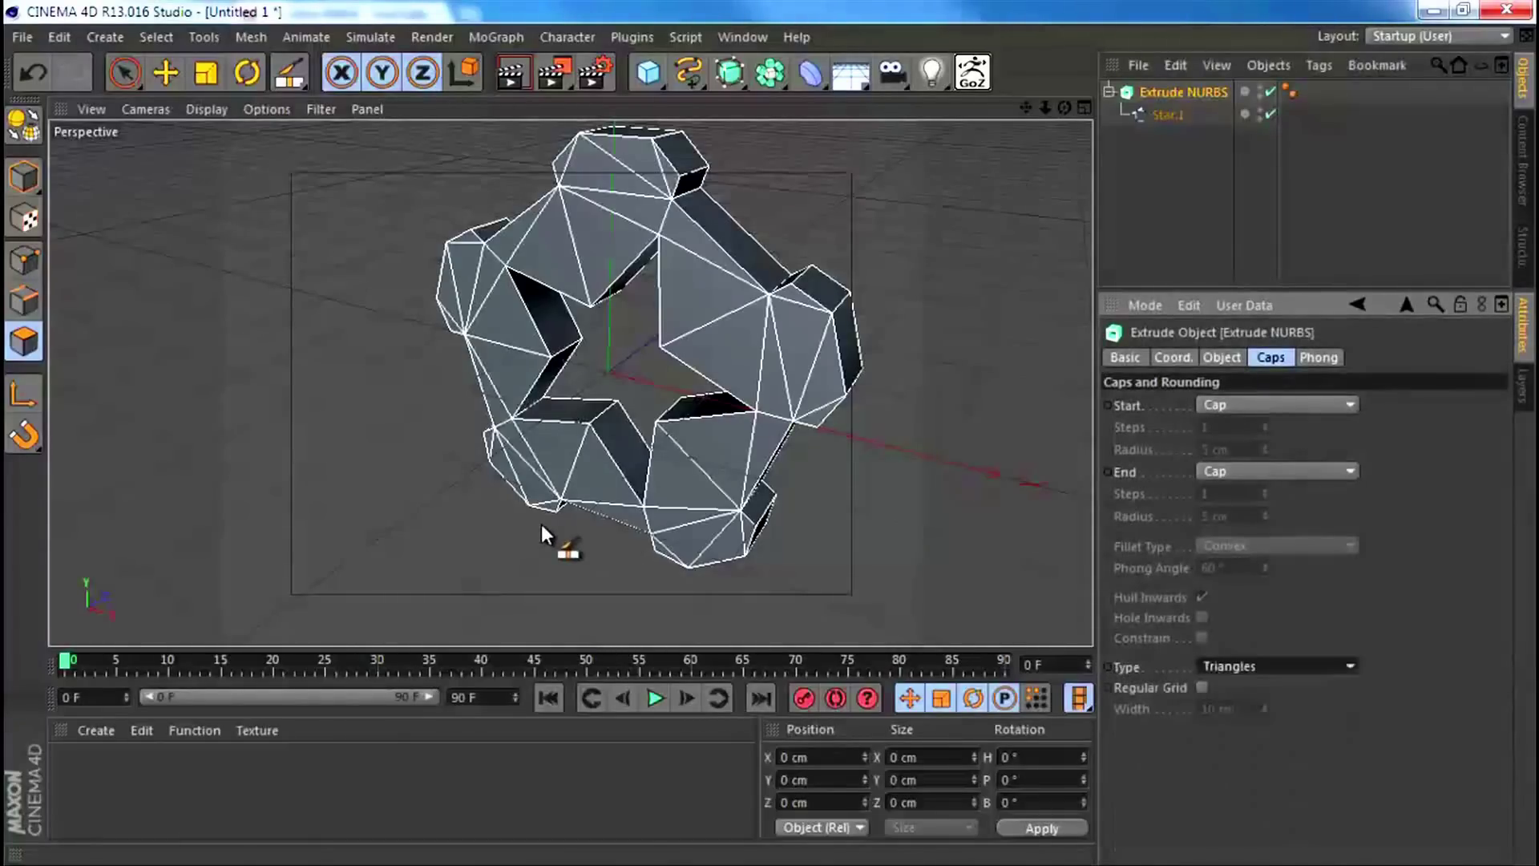
alt+drag(468, 497, 526, 364)
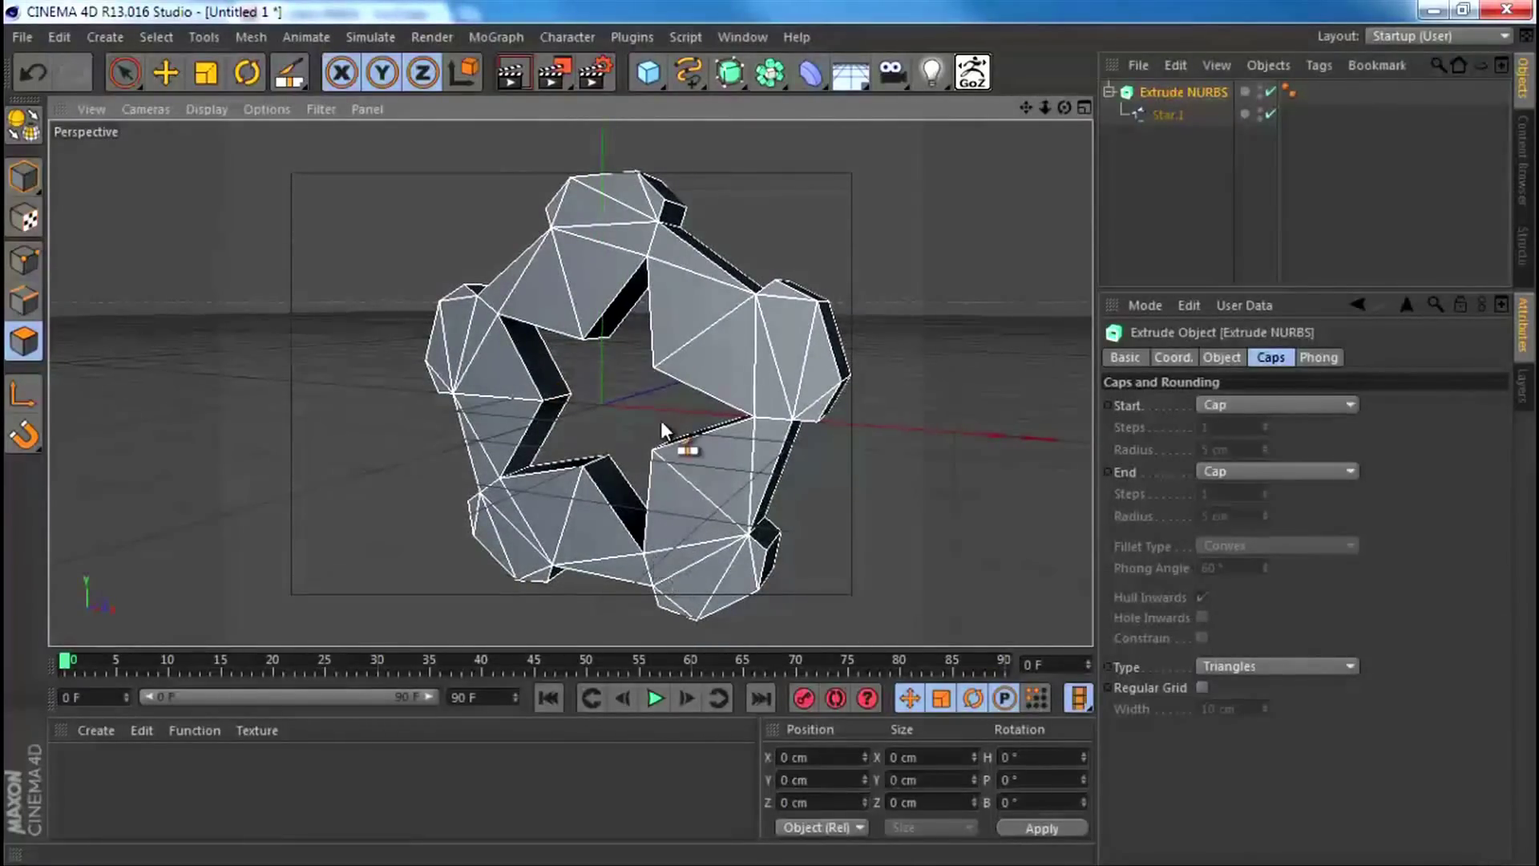
alt+drag(534, 335, 646, 367)
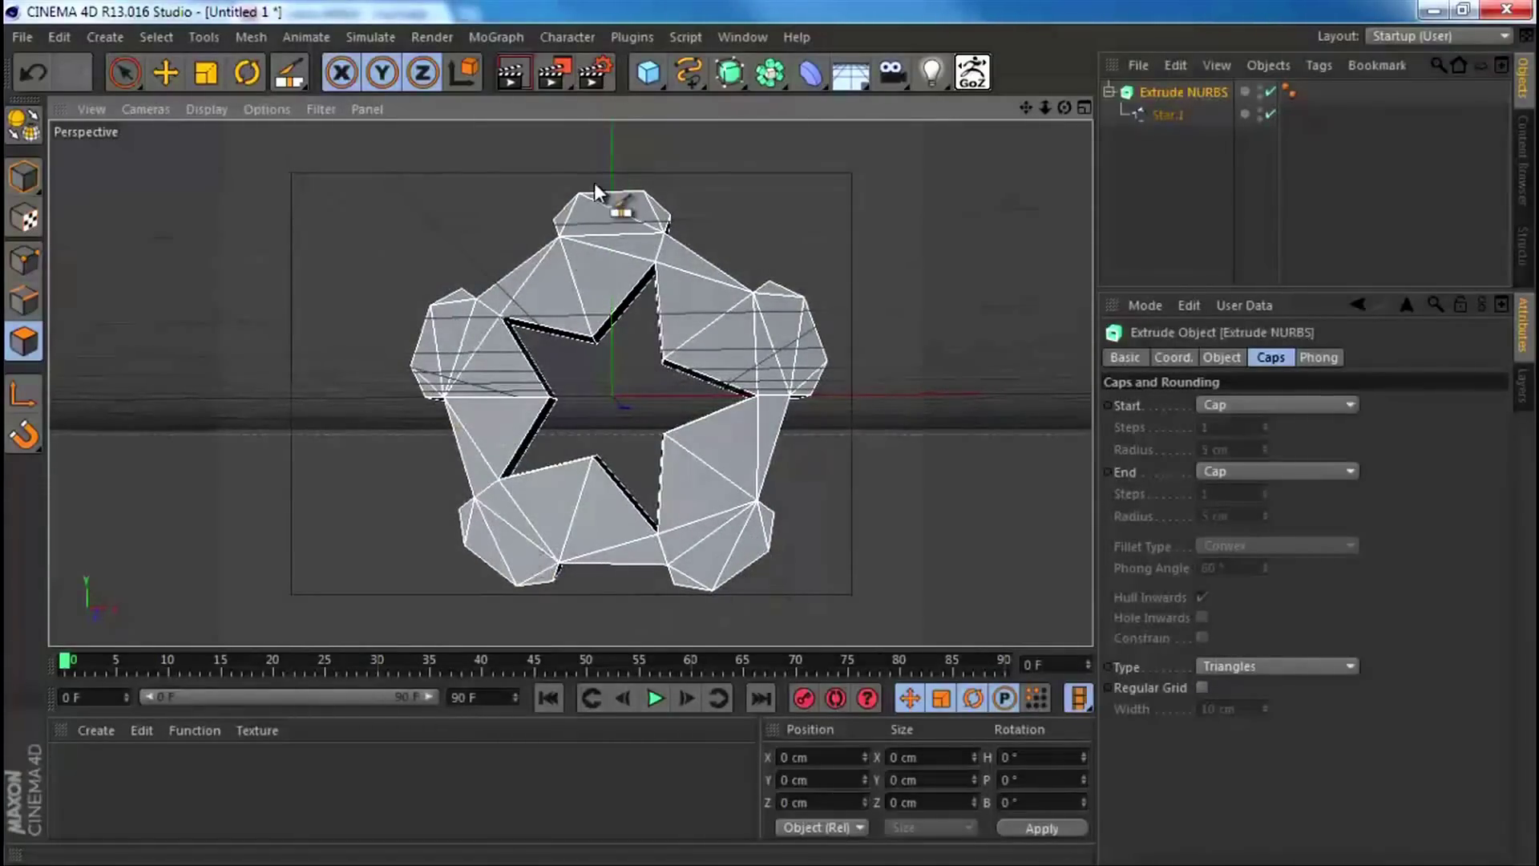
alt+drag(631, 312, 601, 473)
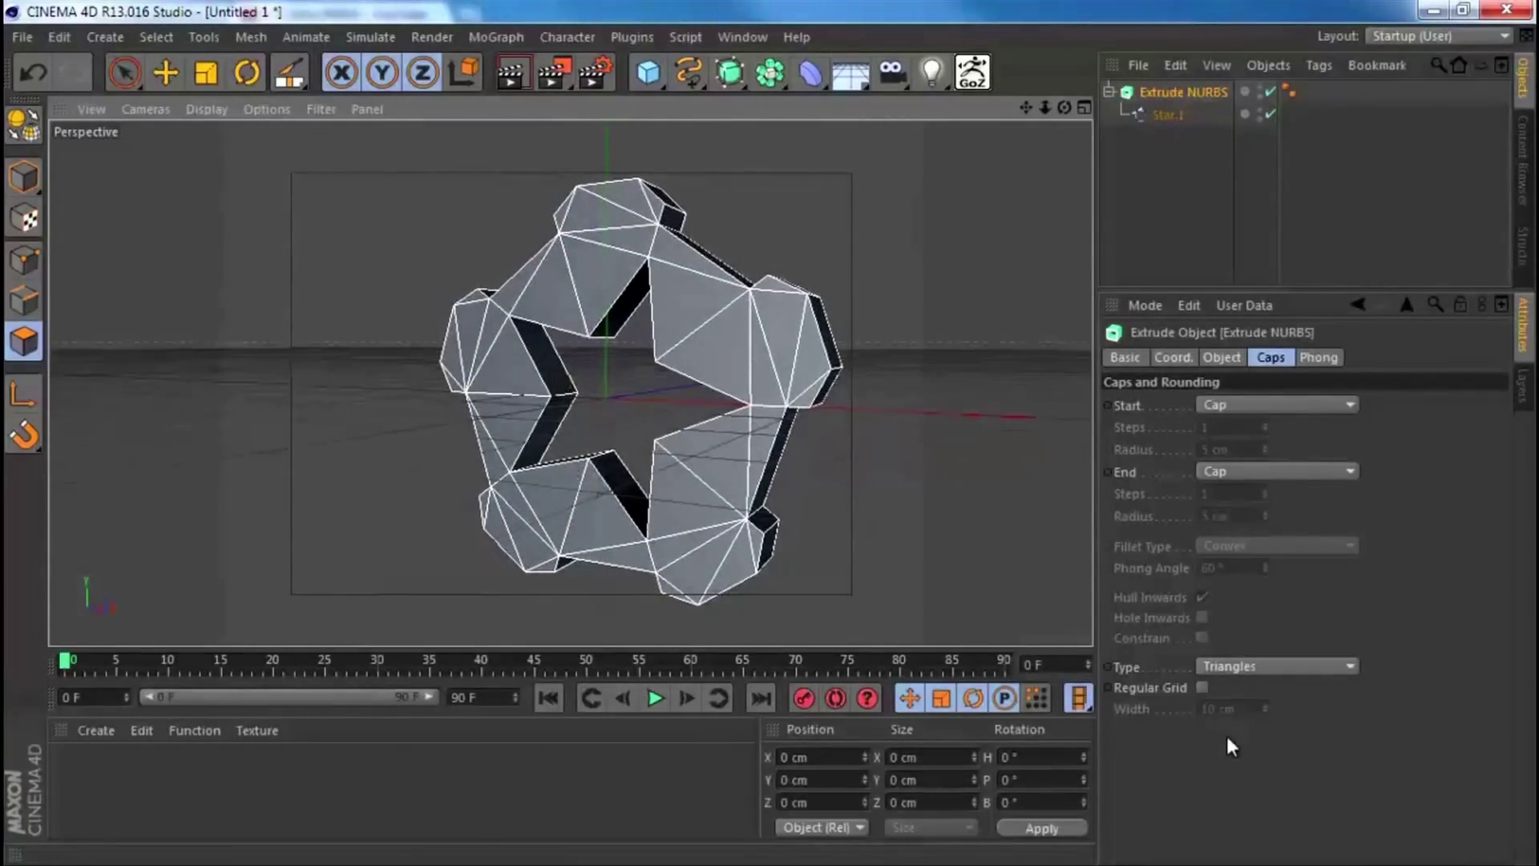
Step: Enable Regular Grid for the extrusion's caps and set the grid width to 64 cm
click(1202, 686)
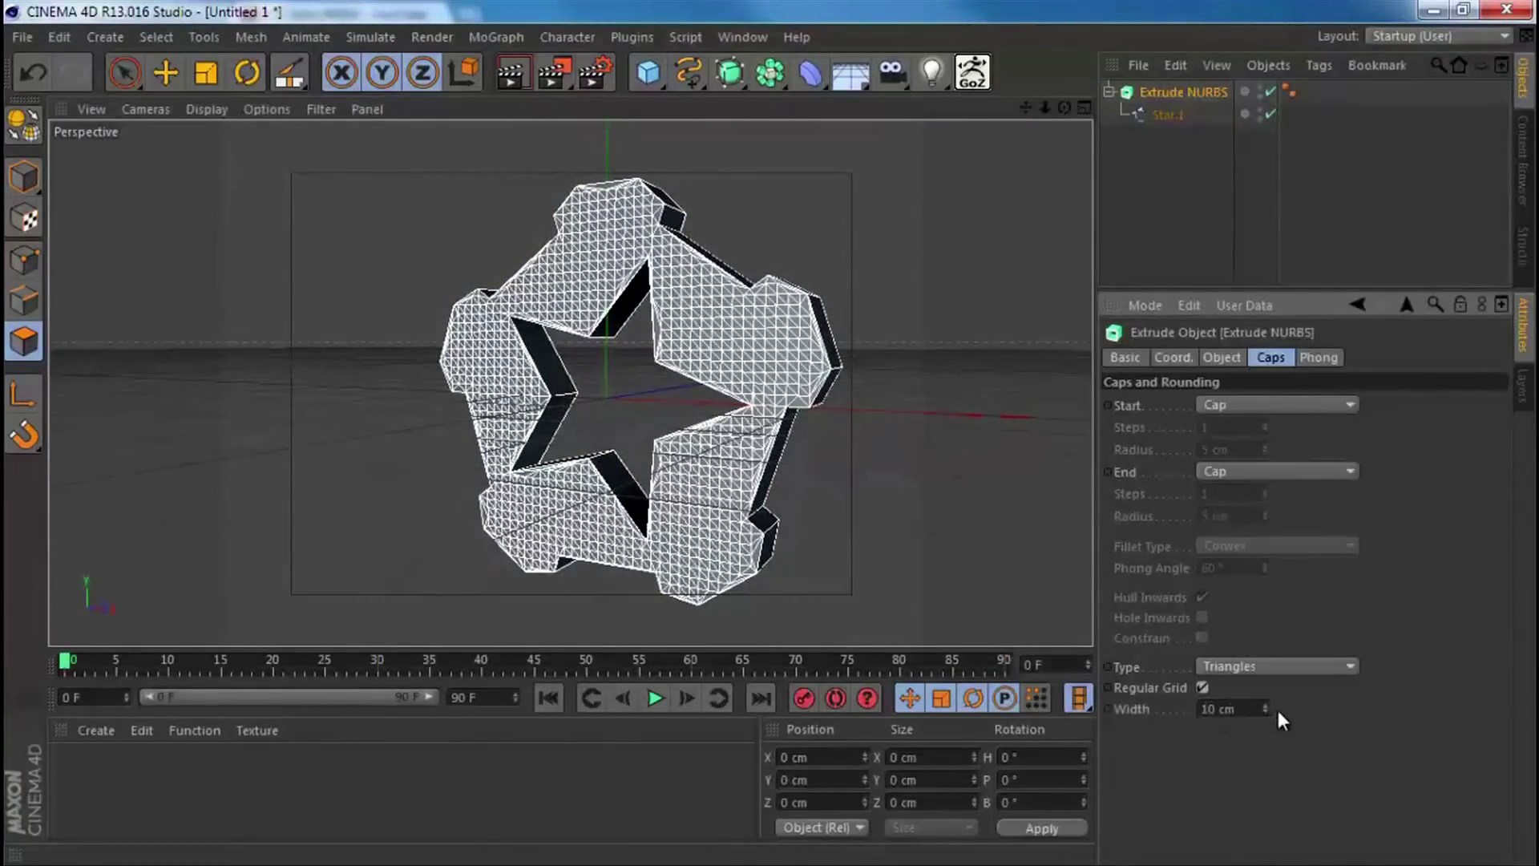
drag(1267, 705, 1267, 708)
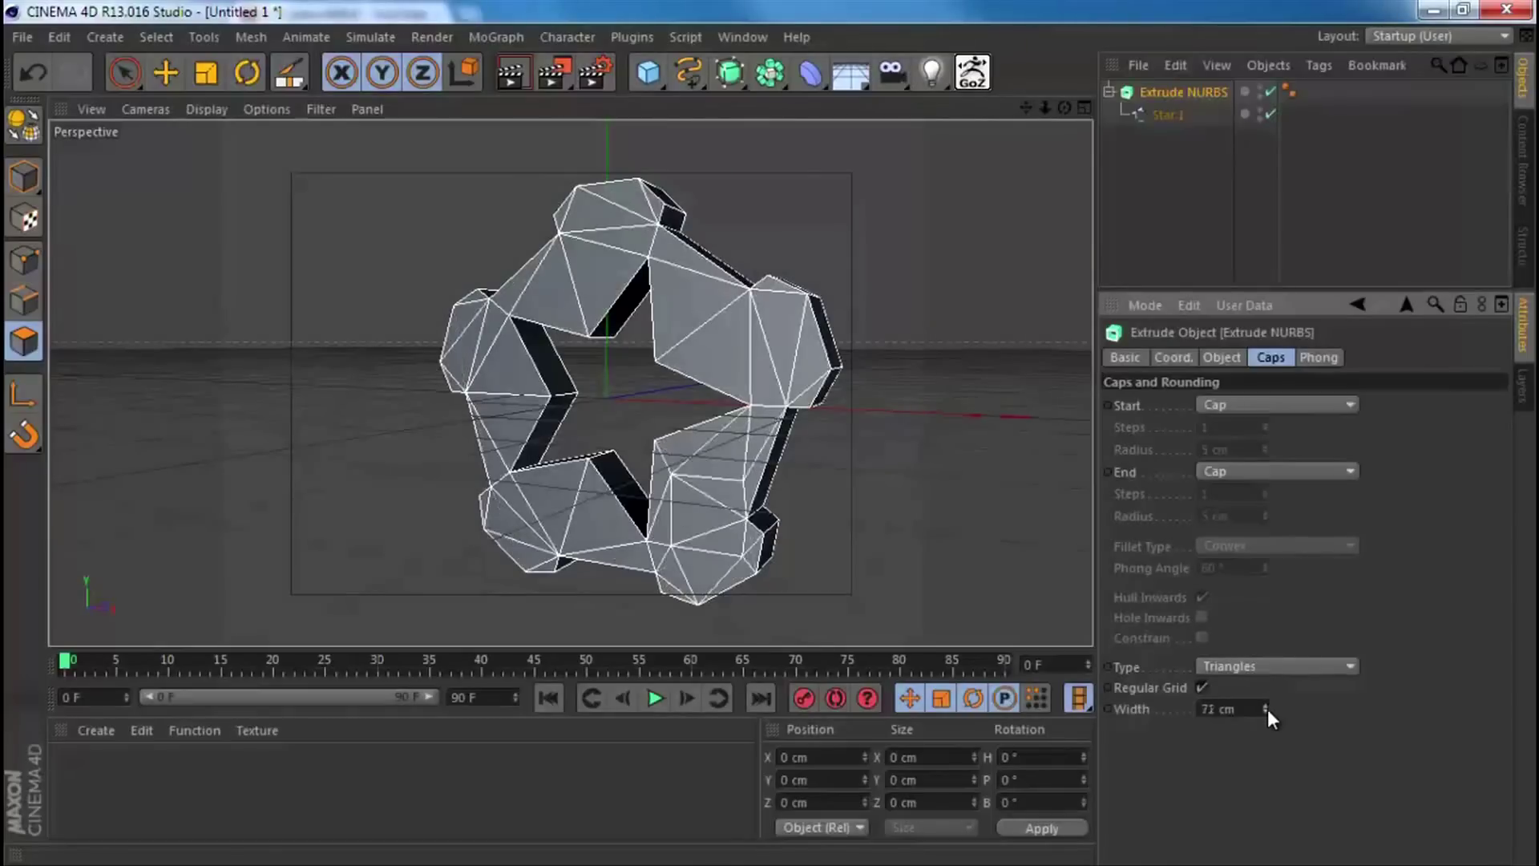
click(1267, 708)
click(1267, 708)
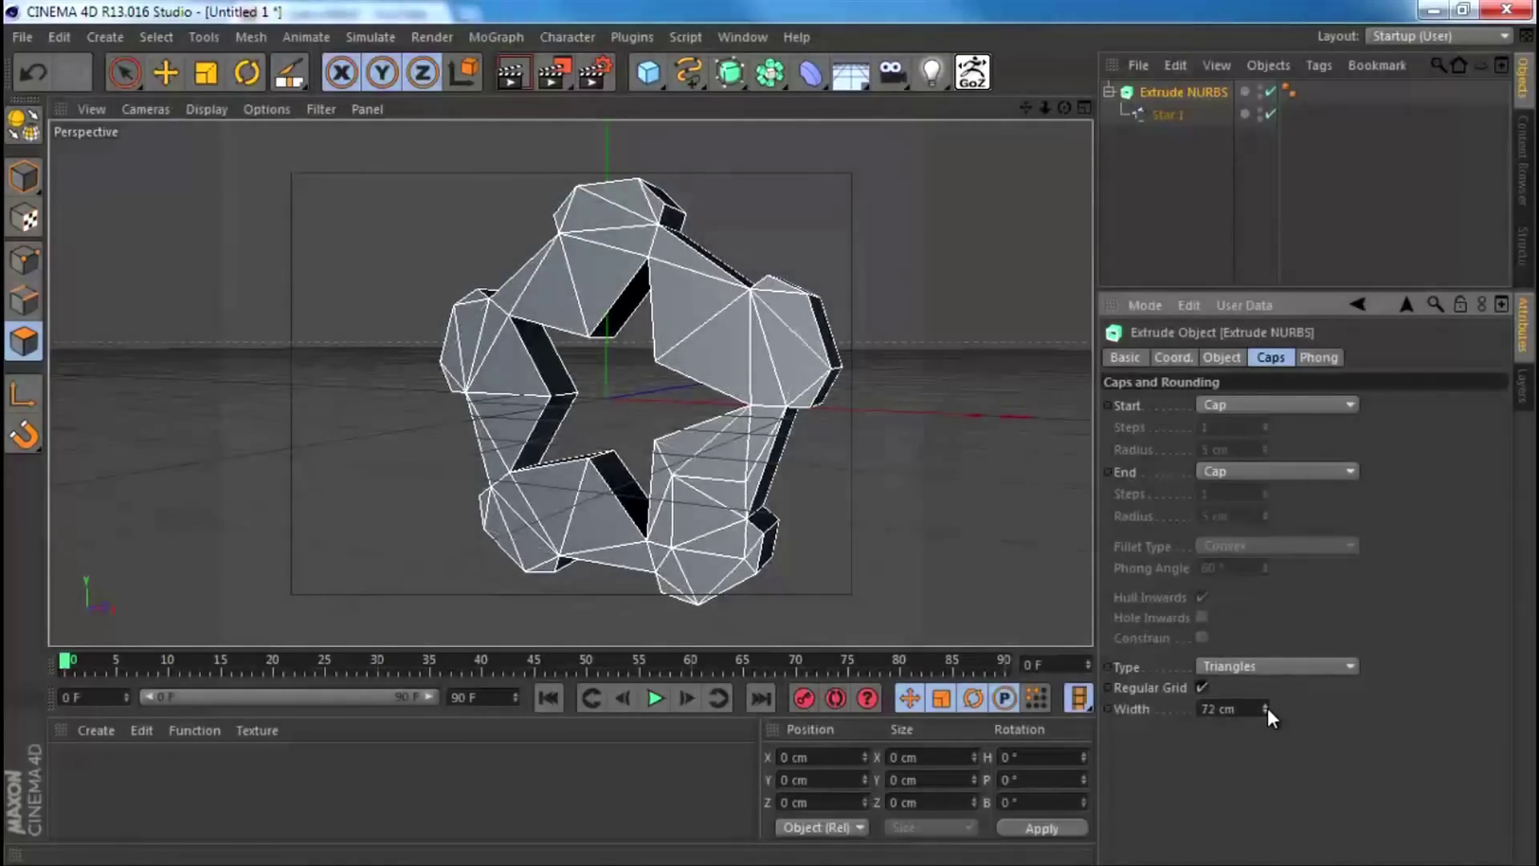
drag(1267, 709, 1267, 705)
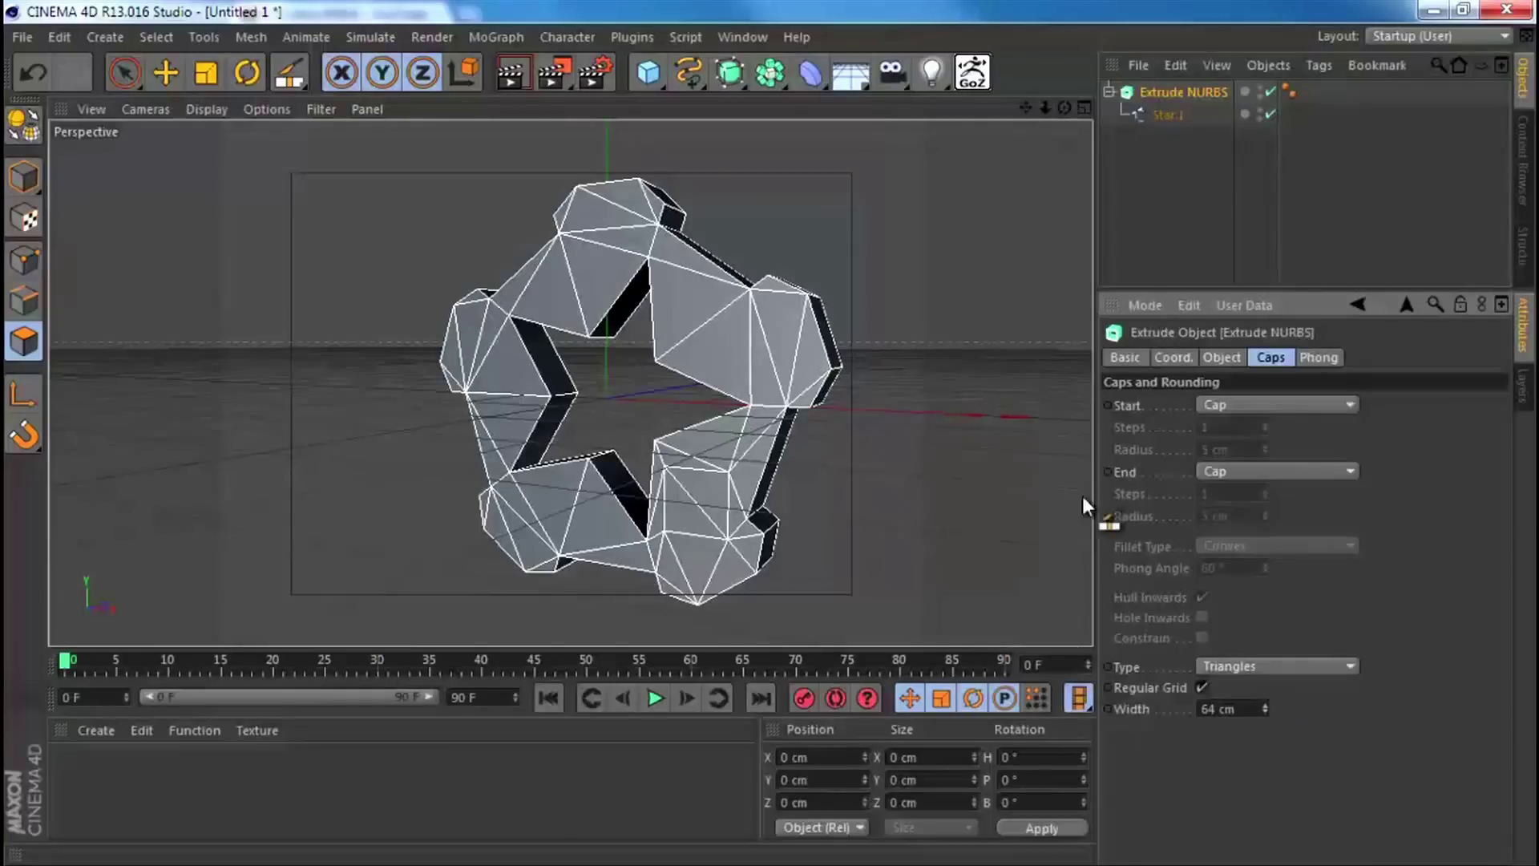
Step: Try finer cap grid widths of 17 cm and 10 cm and settle on a Regular Grid width of 71 cm
drag(1261, 708, 1247, 702)
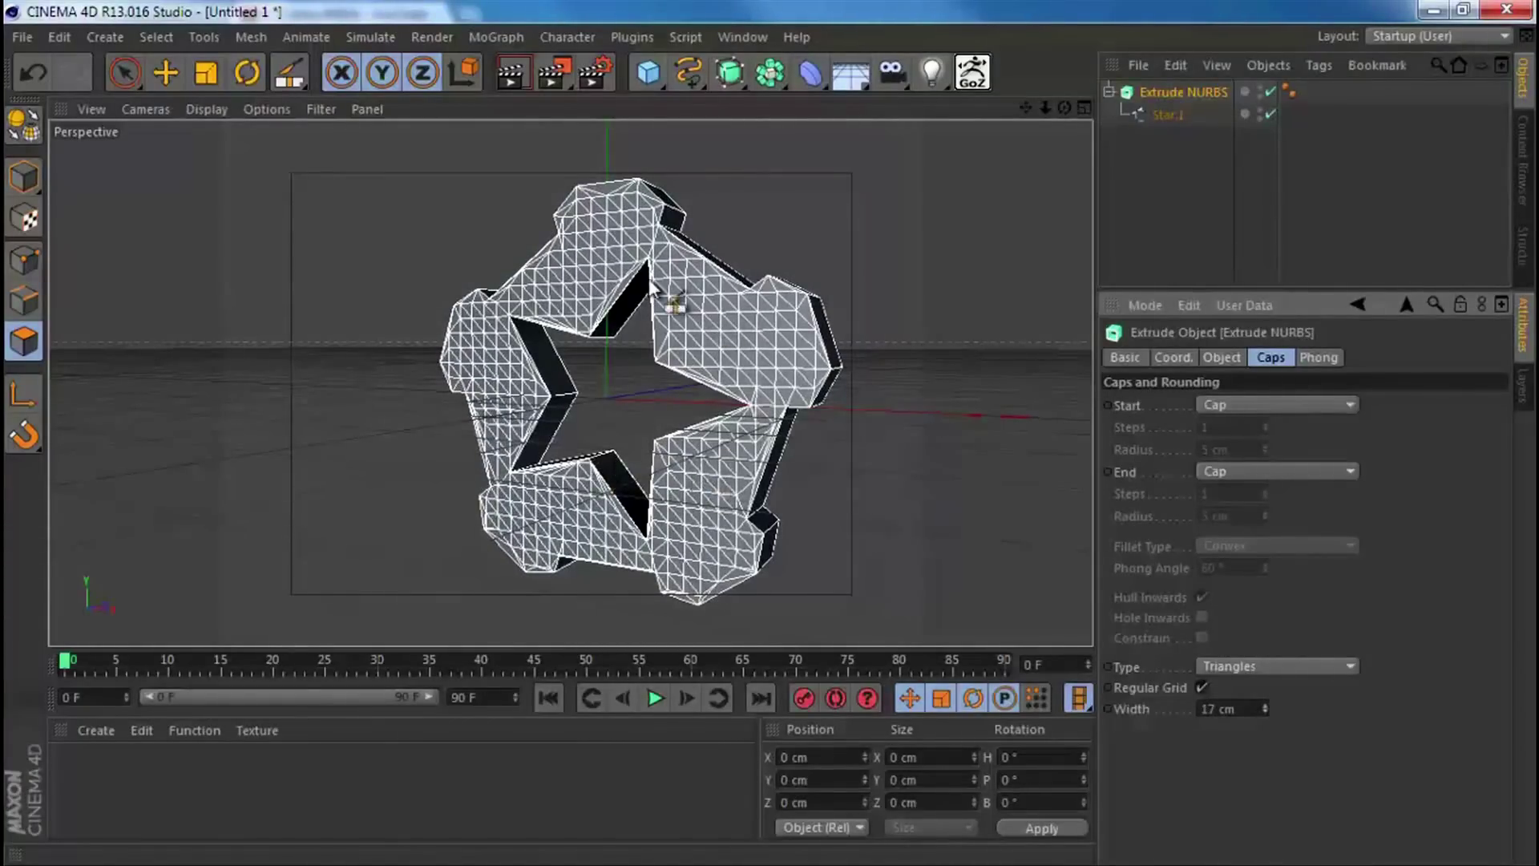
key(ctrl+z)
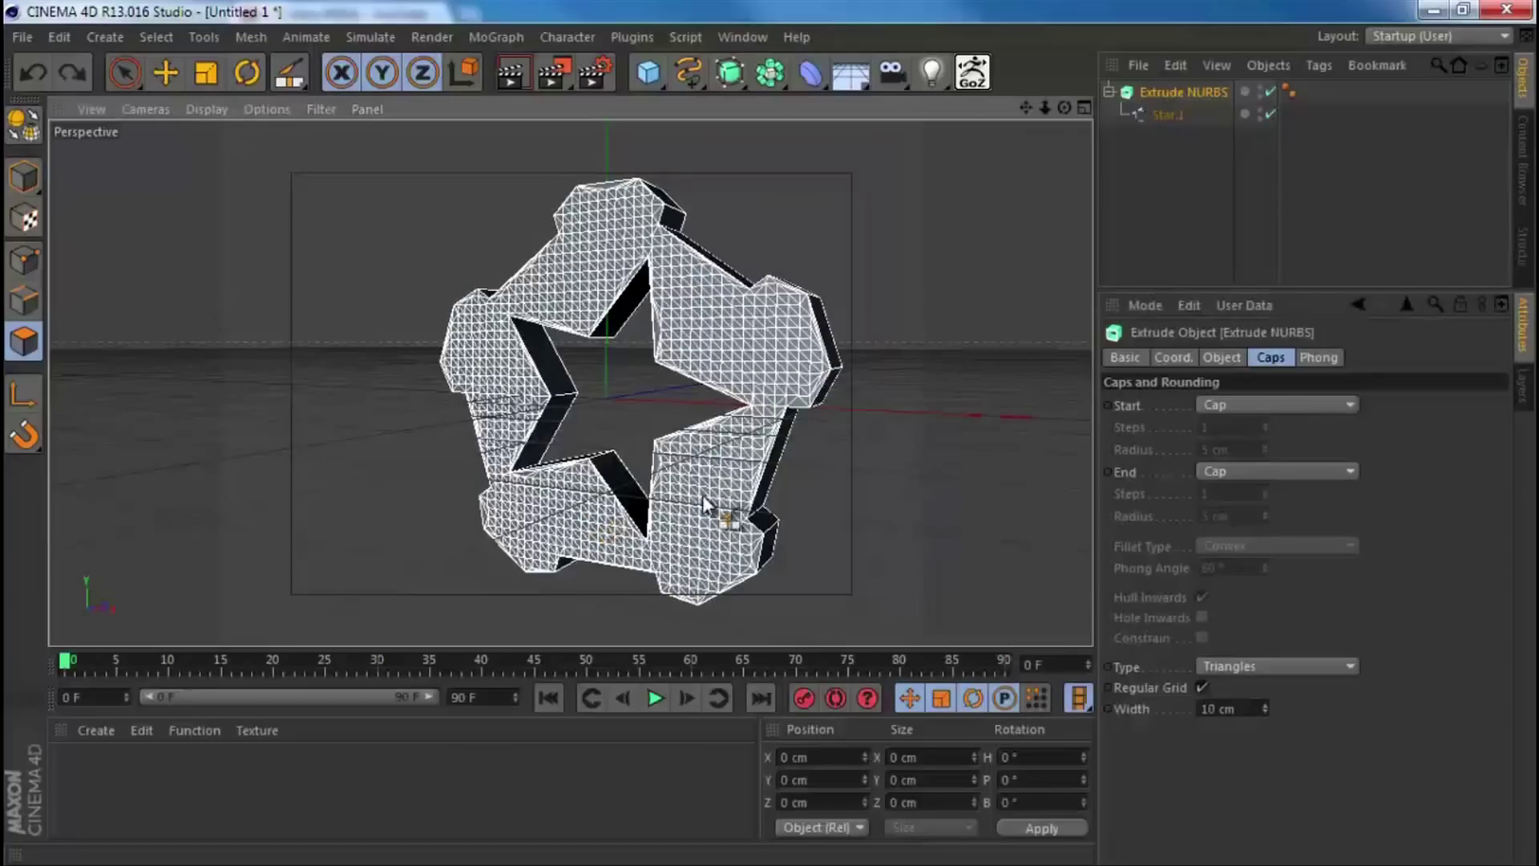
mouse_move(1273, 707)
mouse_down()
mouse_move(1256, 649)
mouse_move(1264, 711)
mouse_up()
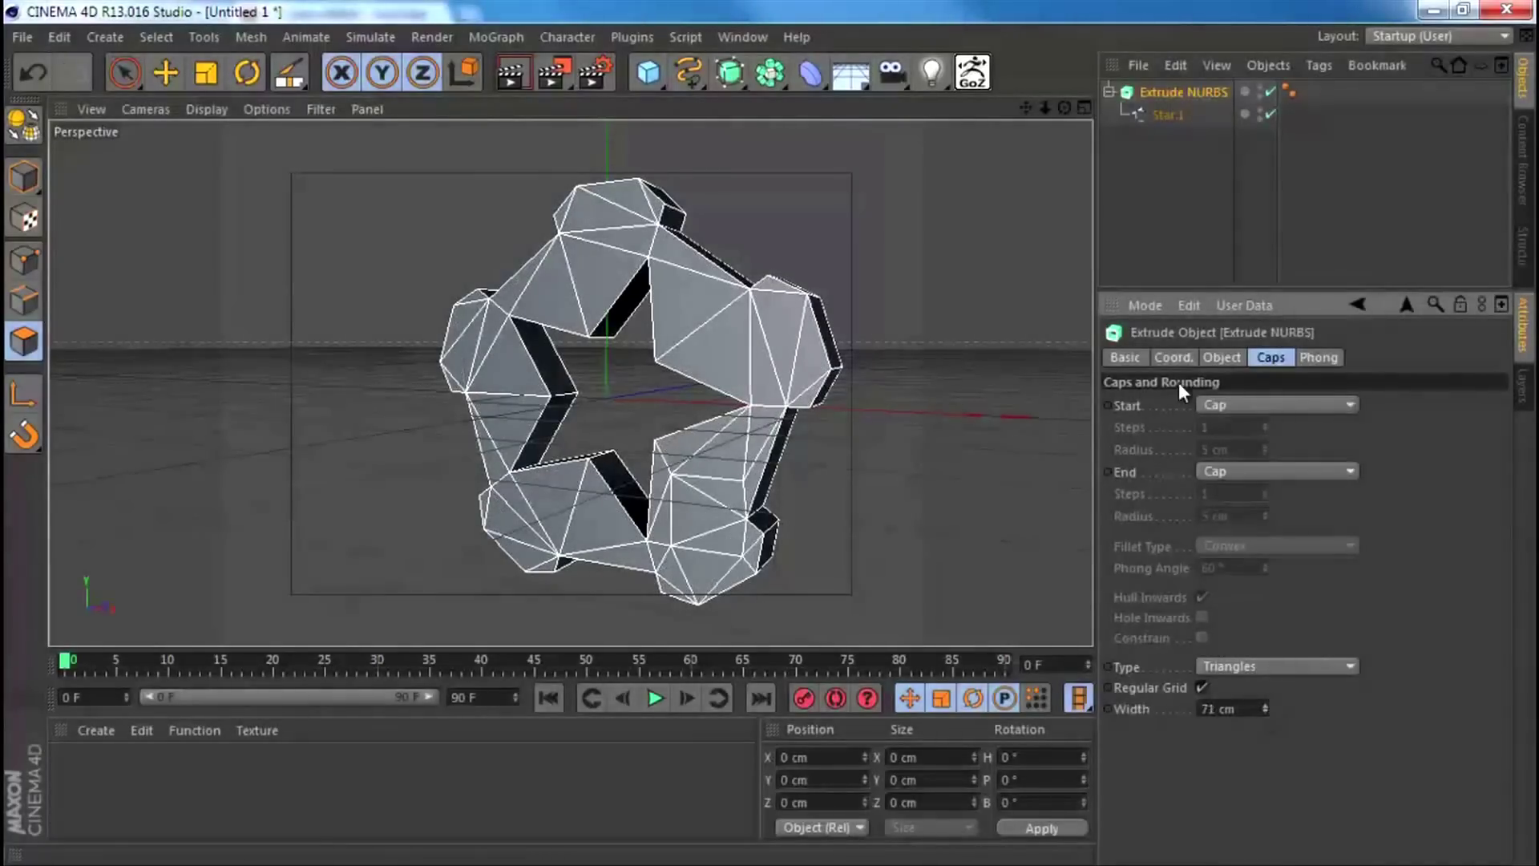
Step: Make the Extrude NURBS editable and merge it with its two caps using Connect Objects + Delete
click(1148, 138)
click(1161, 91)
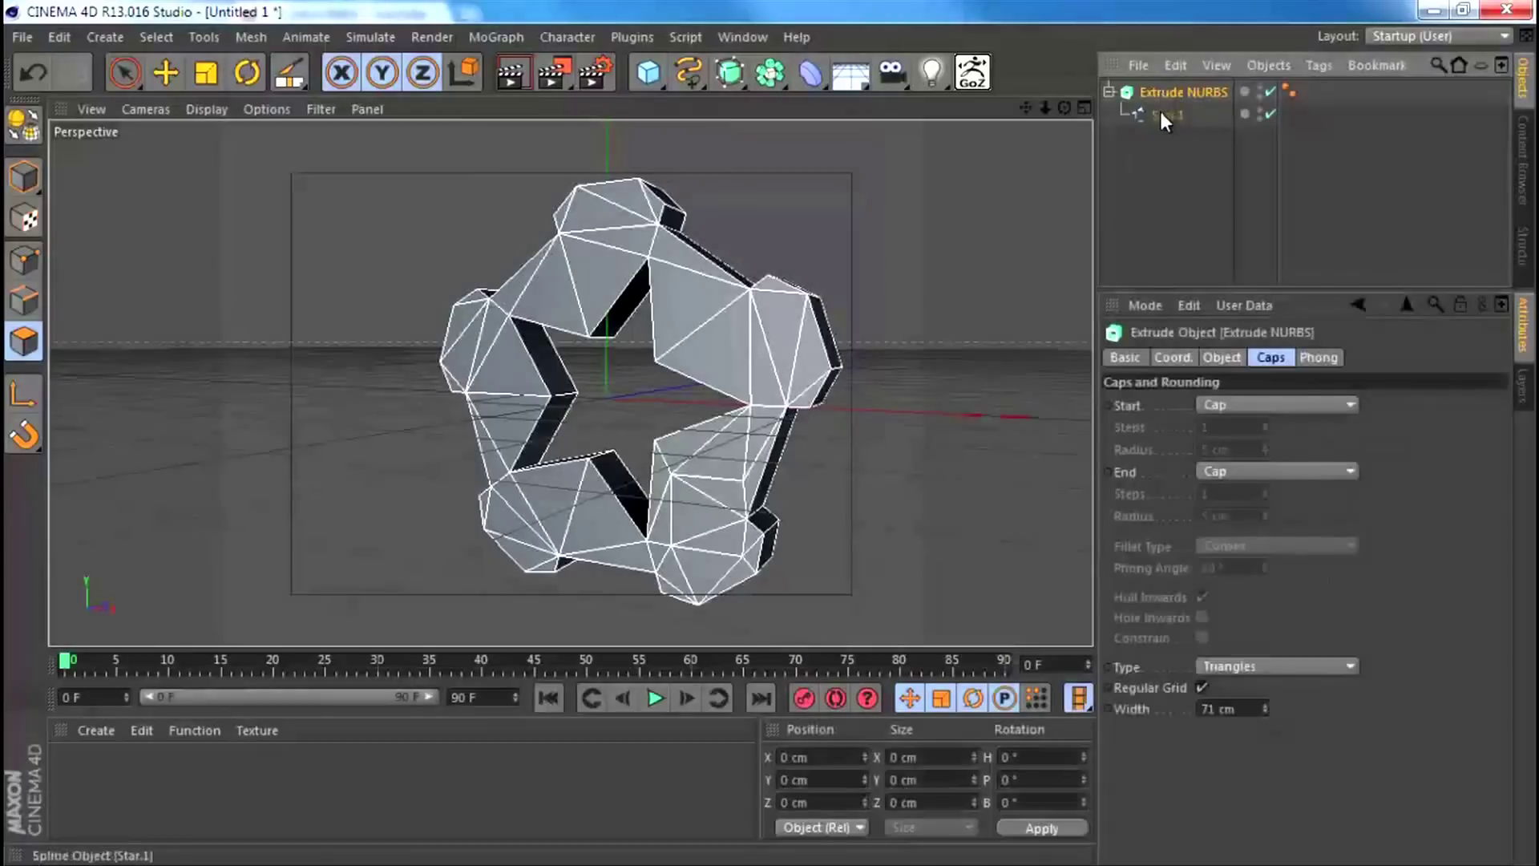
key(c)
click(1108, 94)
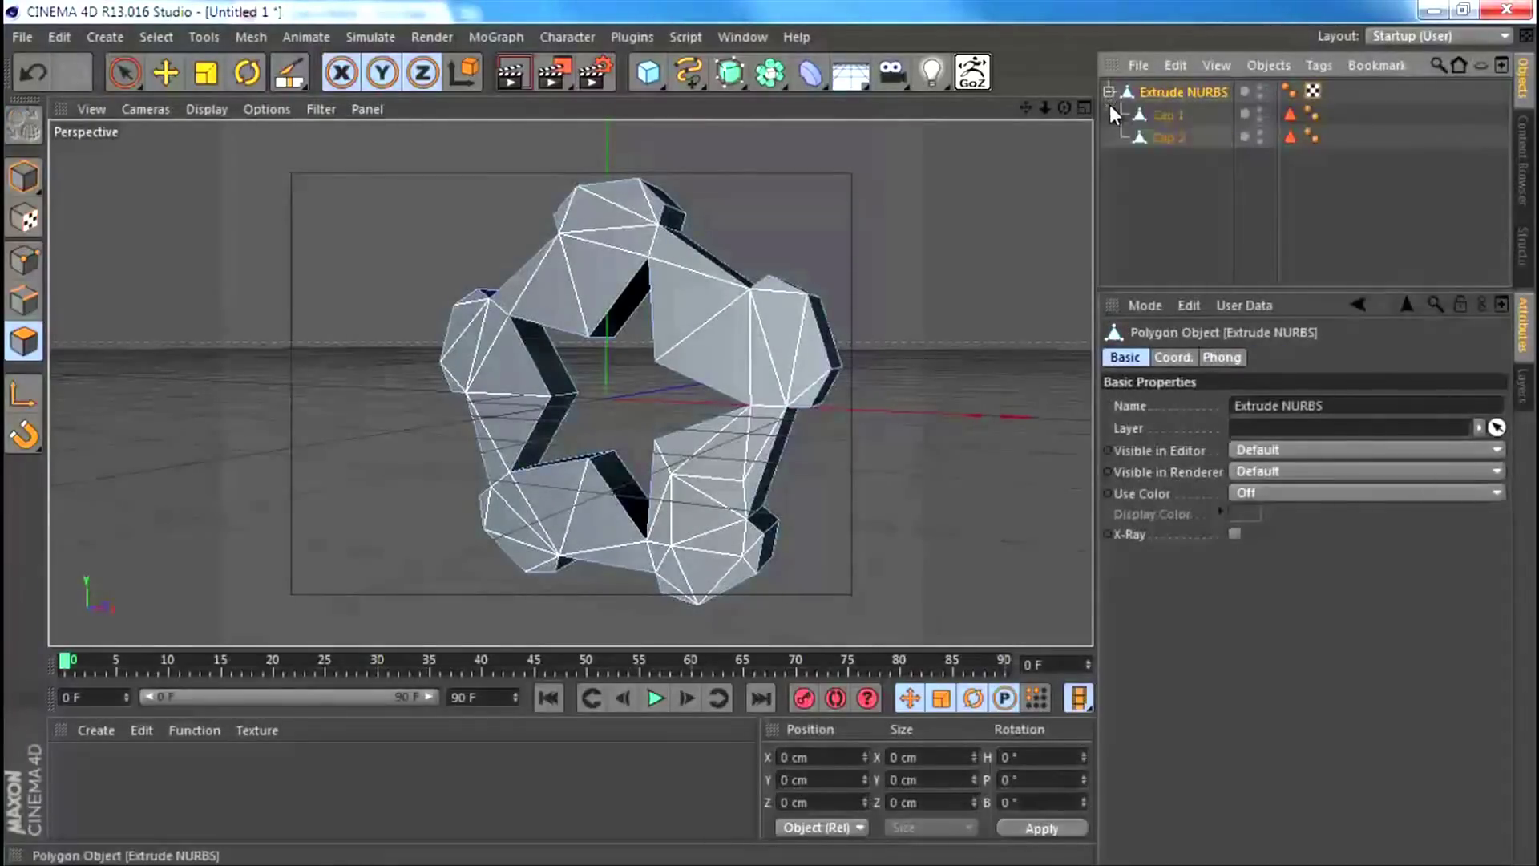
right_click(1177, 103)
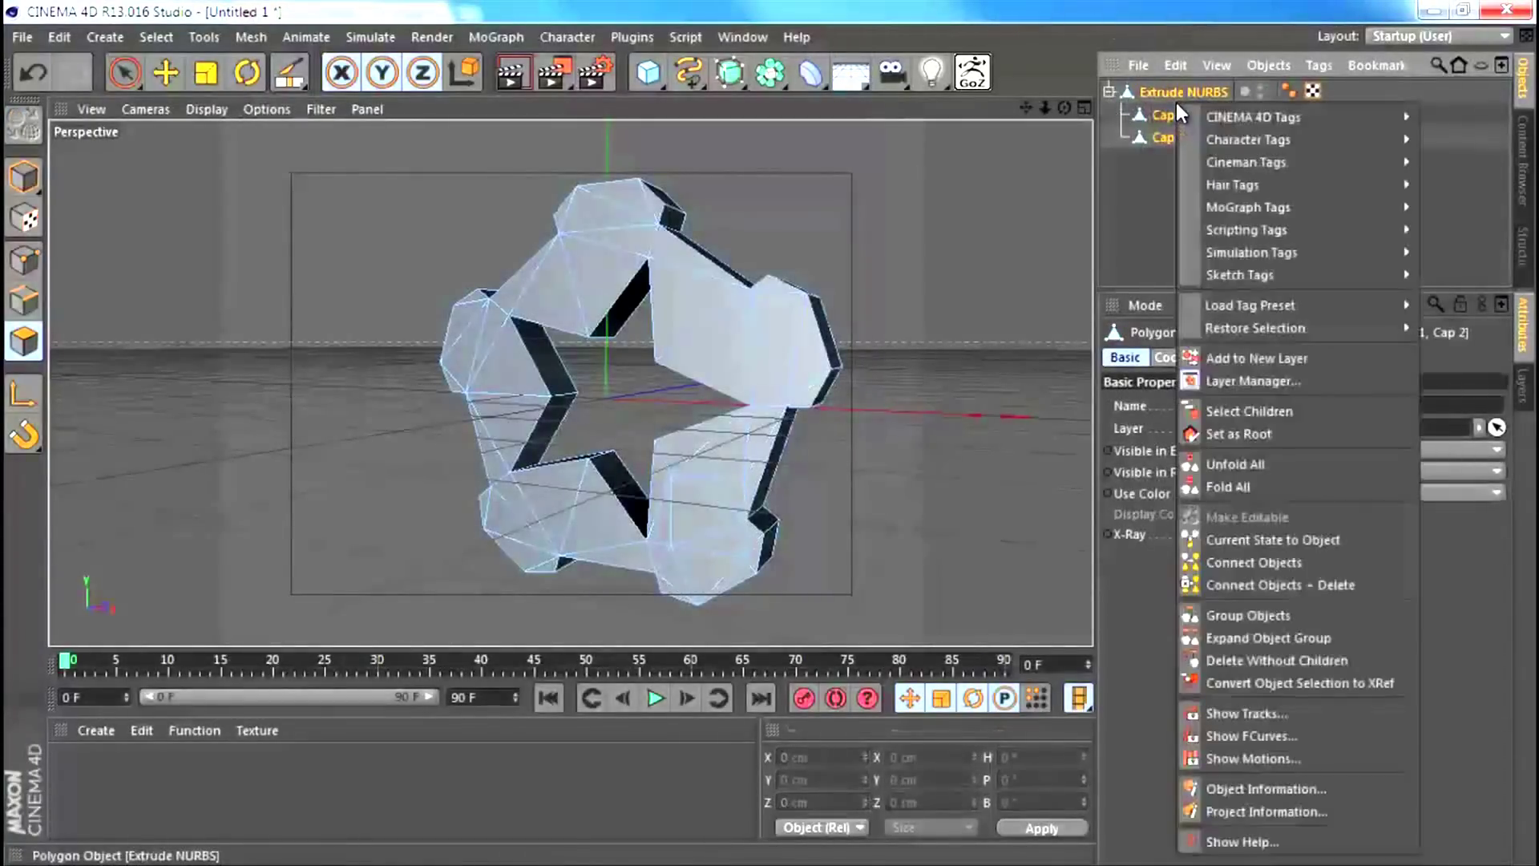
click(1247, 580)
Step: Slice the merged star mesh in polygon mode with several straight Knife cuts at varied angles across its front face
key(k)
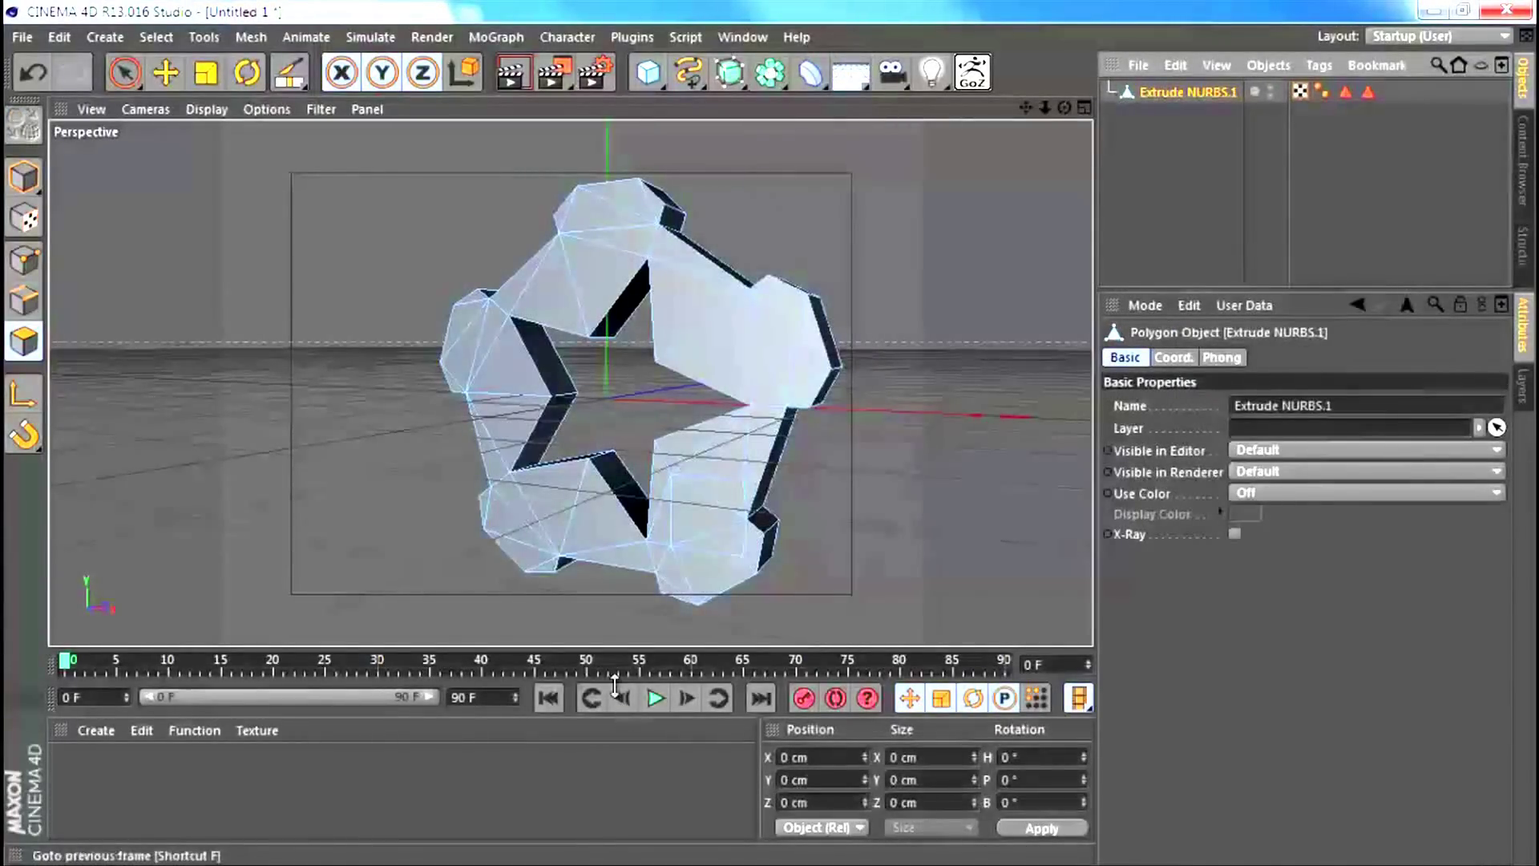
scroll(756, 270, down, 2)
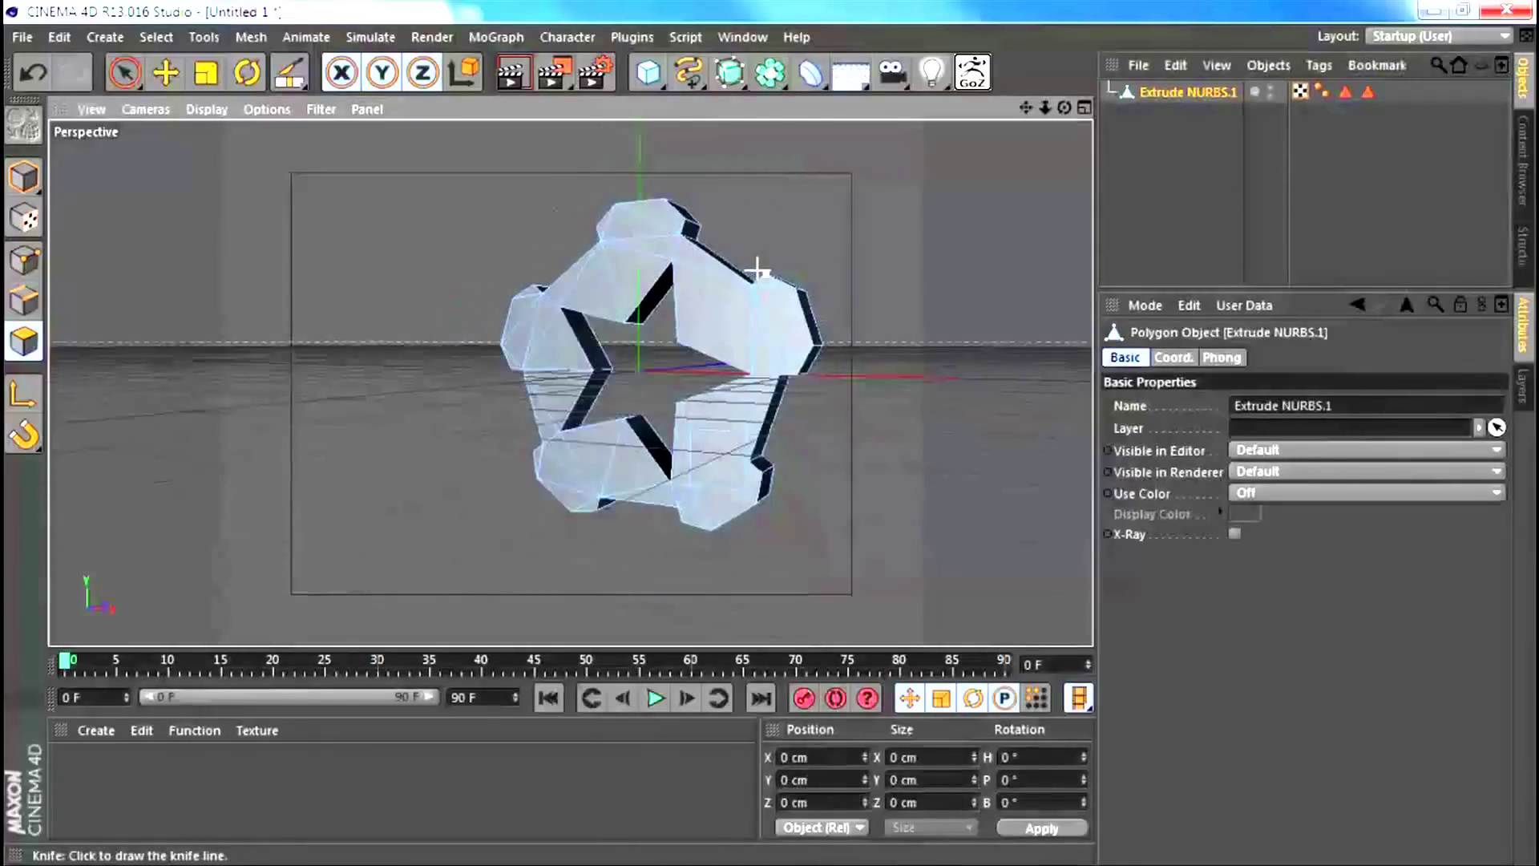
click(23, 343)
right_click(640, 383)
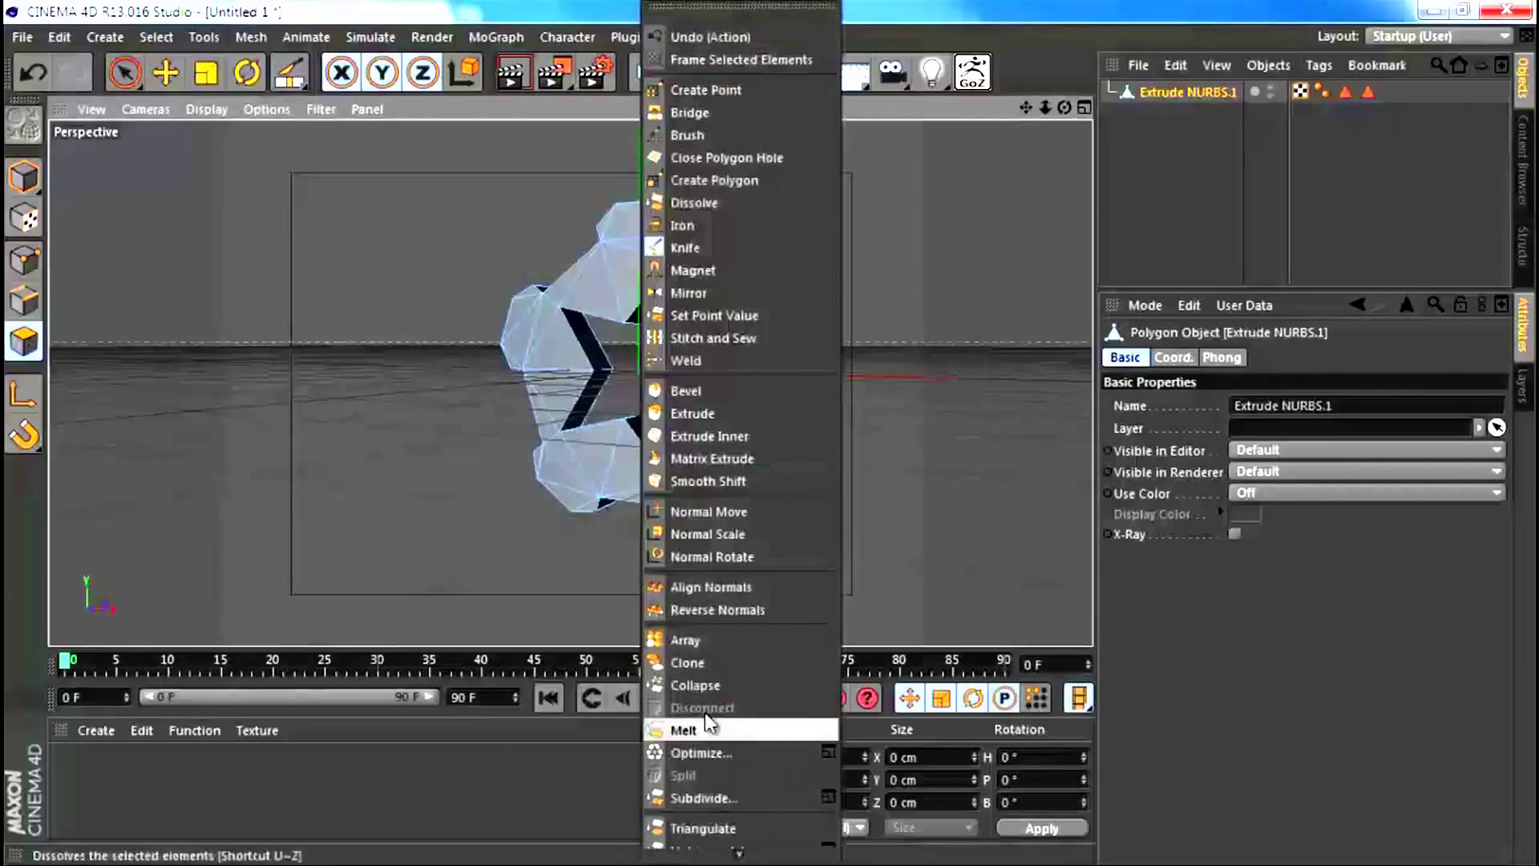
click(686, 247)
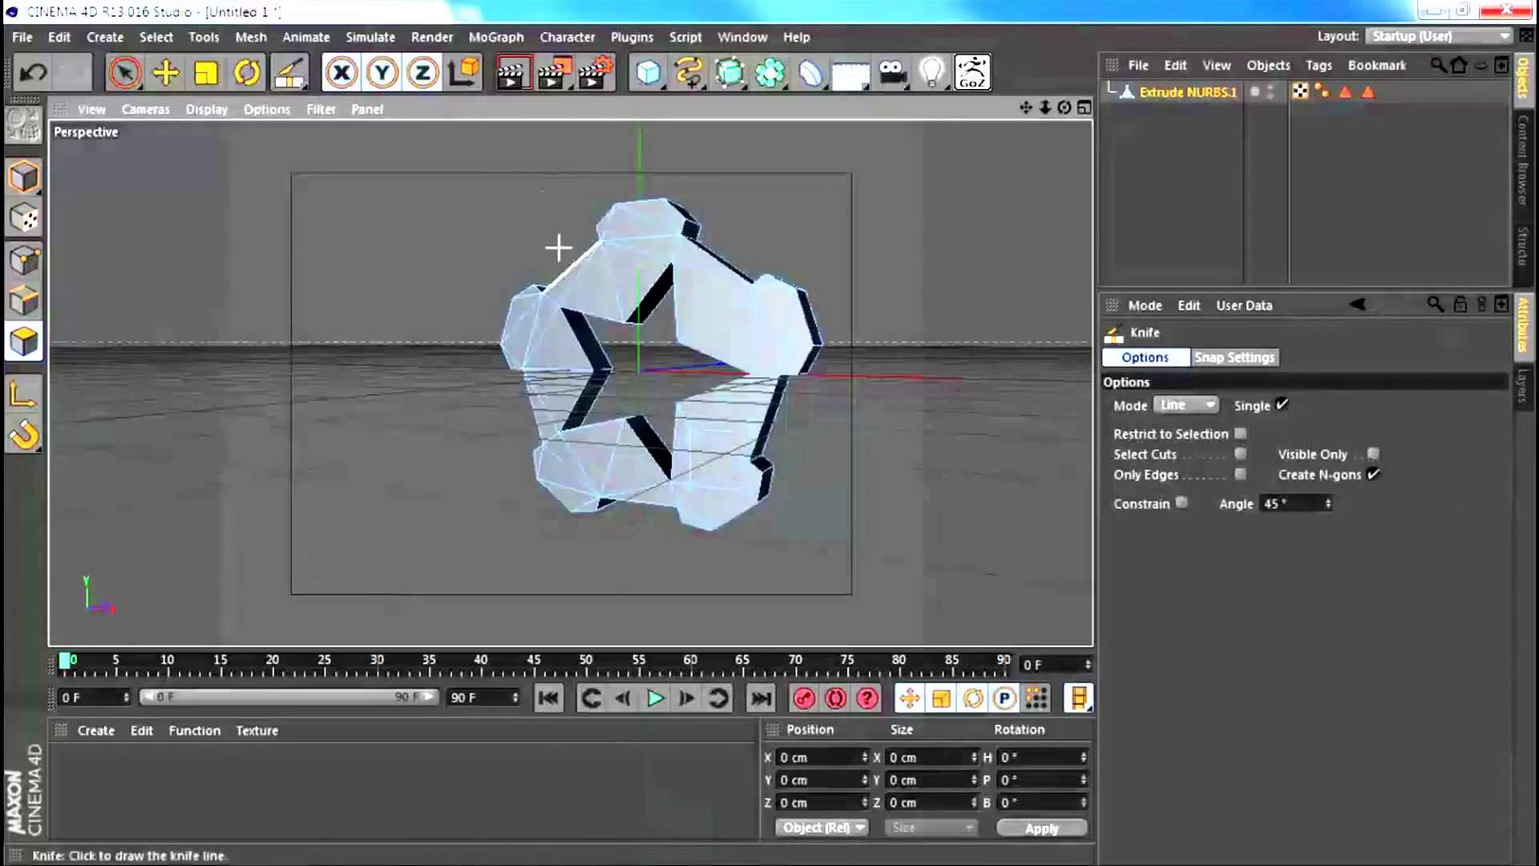
scroll(625, 341, up, 1)
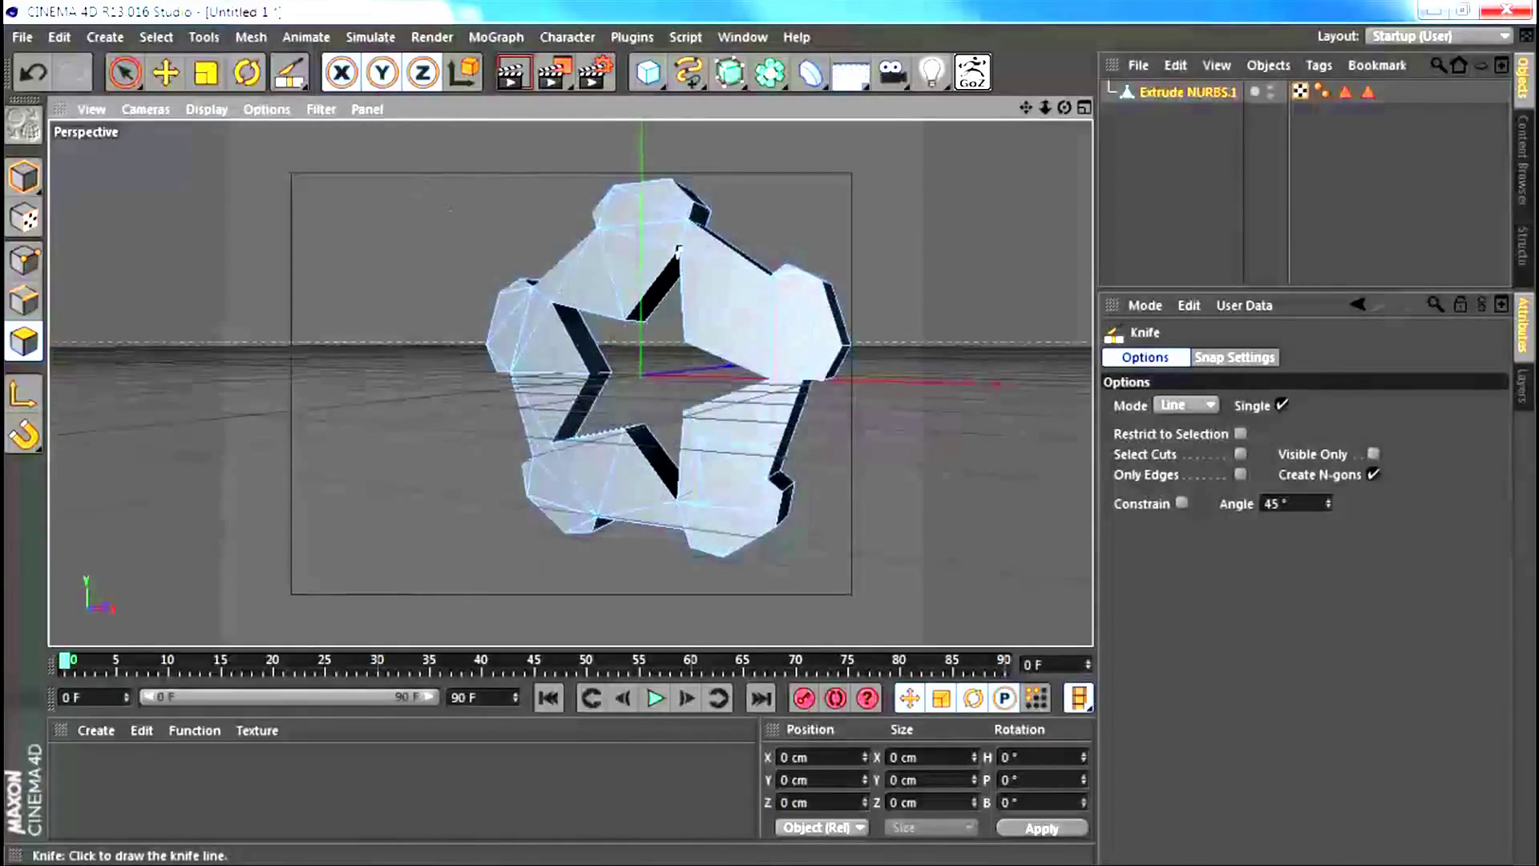
drag(429, 157, 1081, 456)
drag(606, 449, 553, 553)
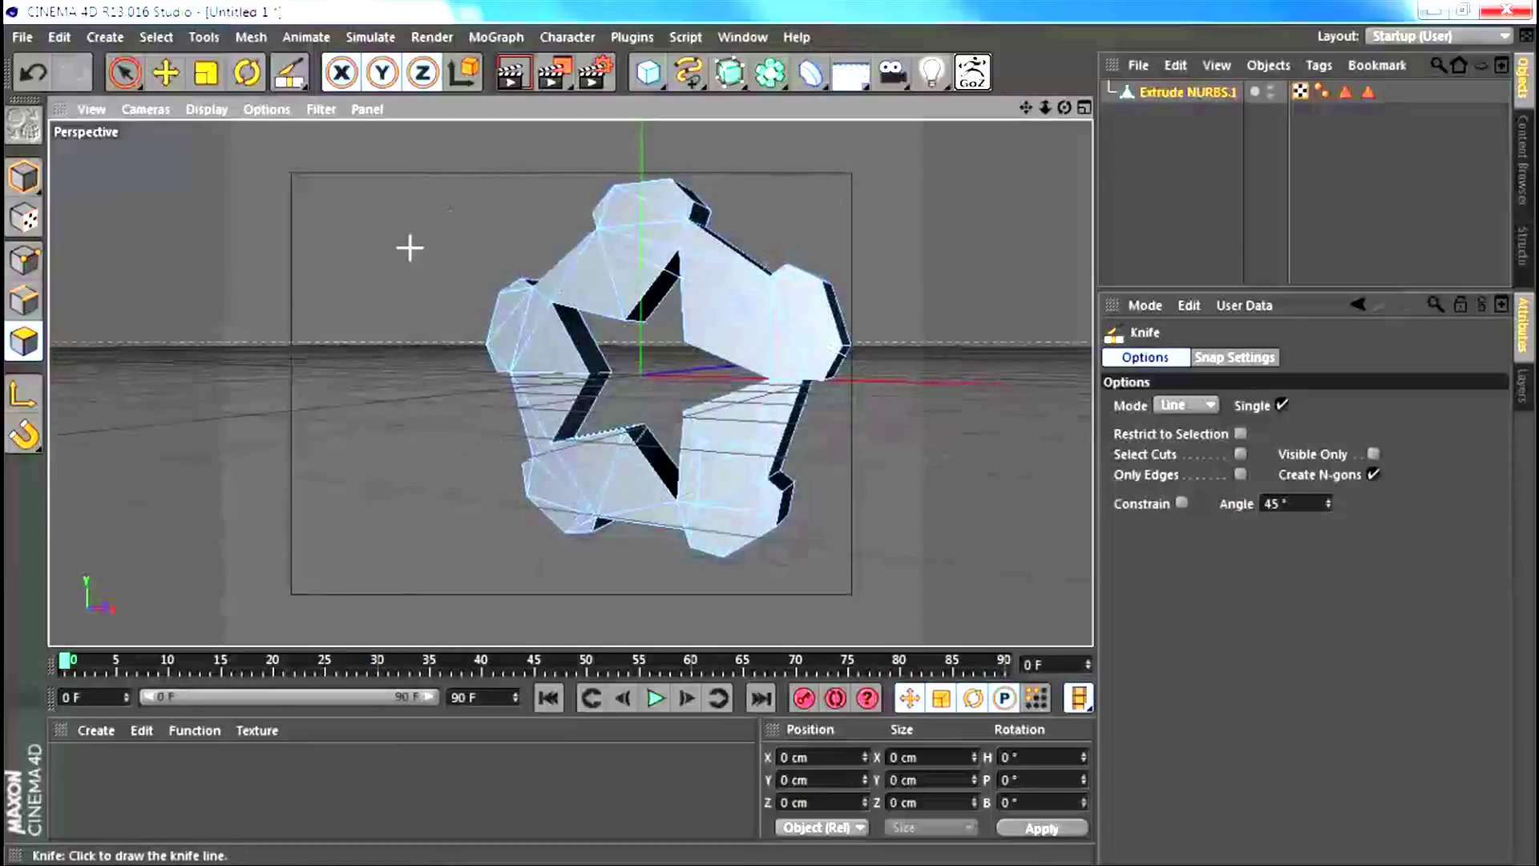
drag(409, 247, 677, 543)
drag(563, 373, 563, 372)
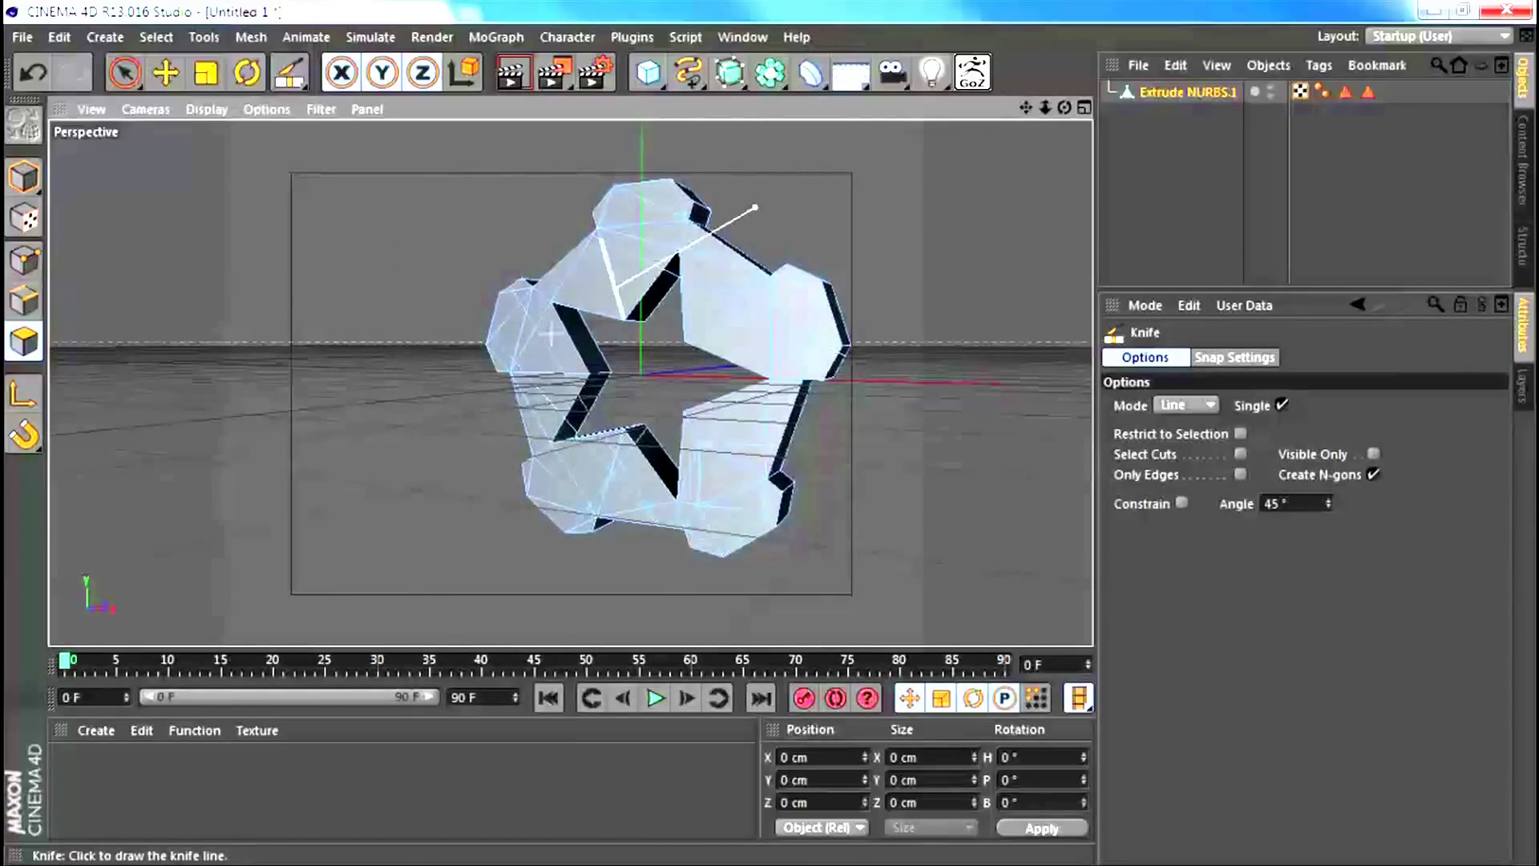
drag(754, 207, 754, 208)
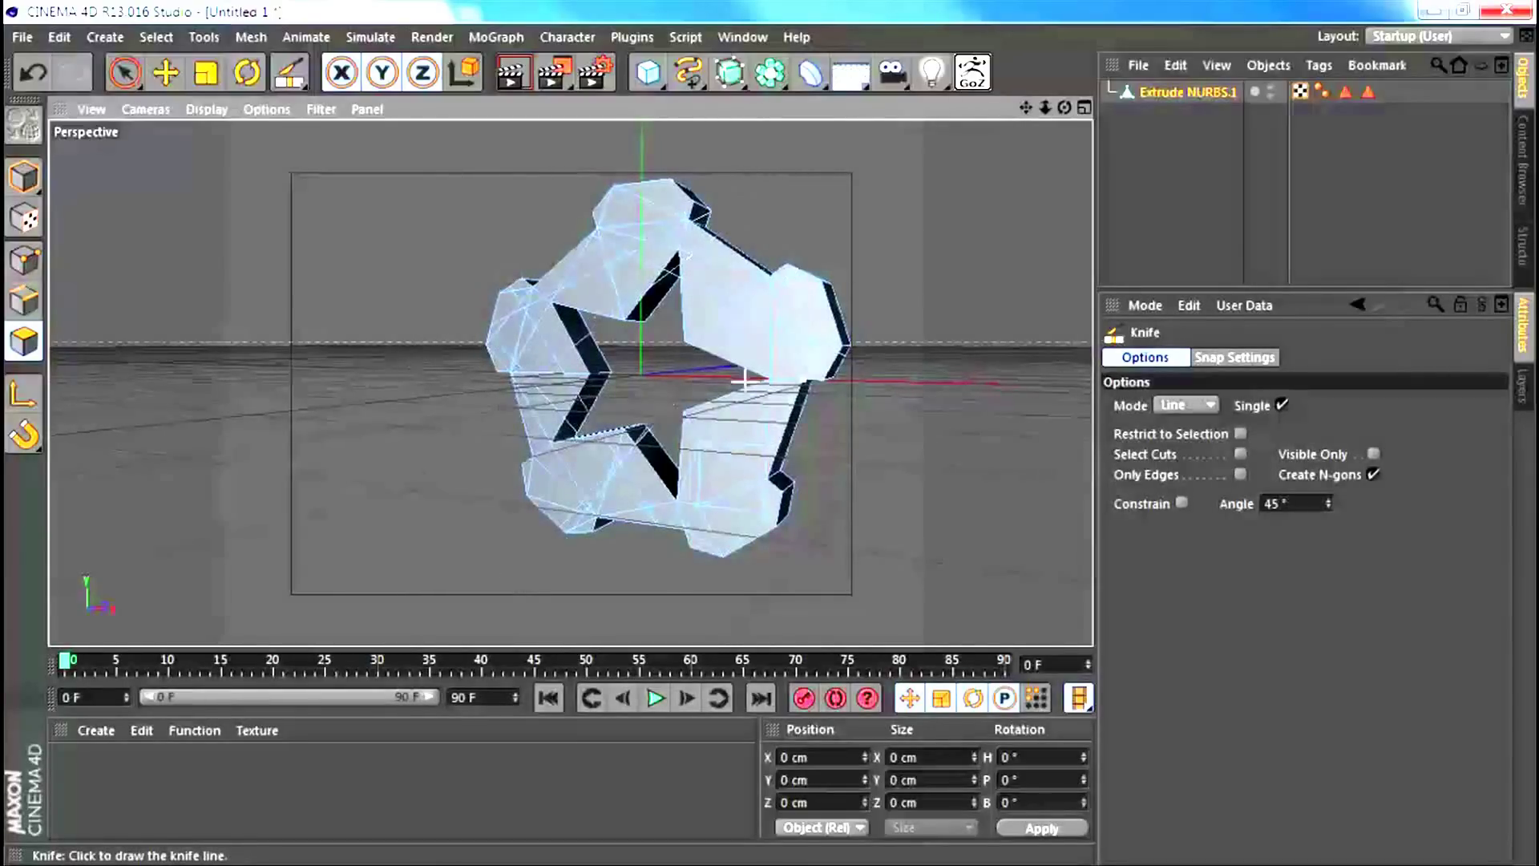
drag(371, 345, 773, 593)
Step: Cut through the thickness of the star mesh from top to bottom in a side-on view using the Knife
mouse_move(802, 353)
alt+mouse_down()
mouse_move(86, 408)
mouse_move(8, 481)
alt+mouse_up()
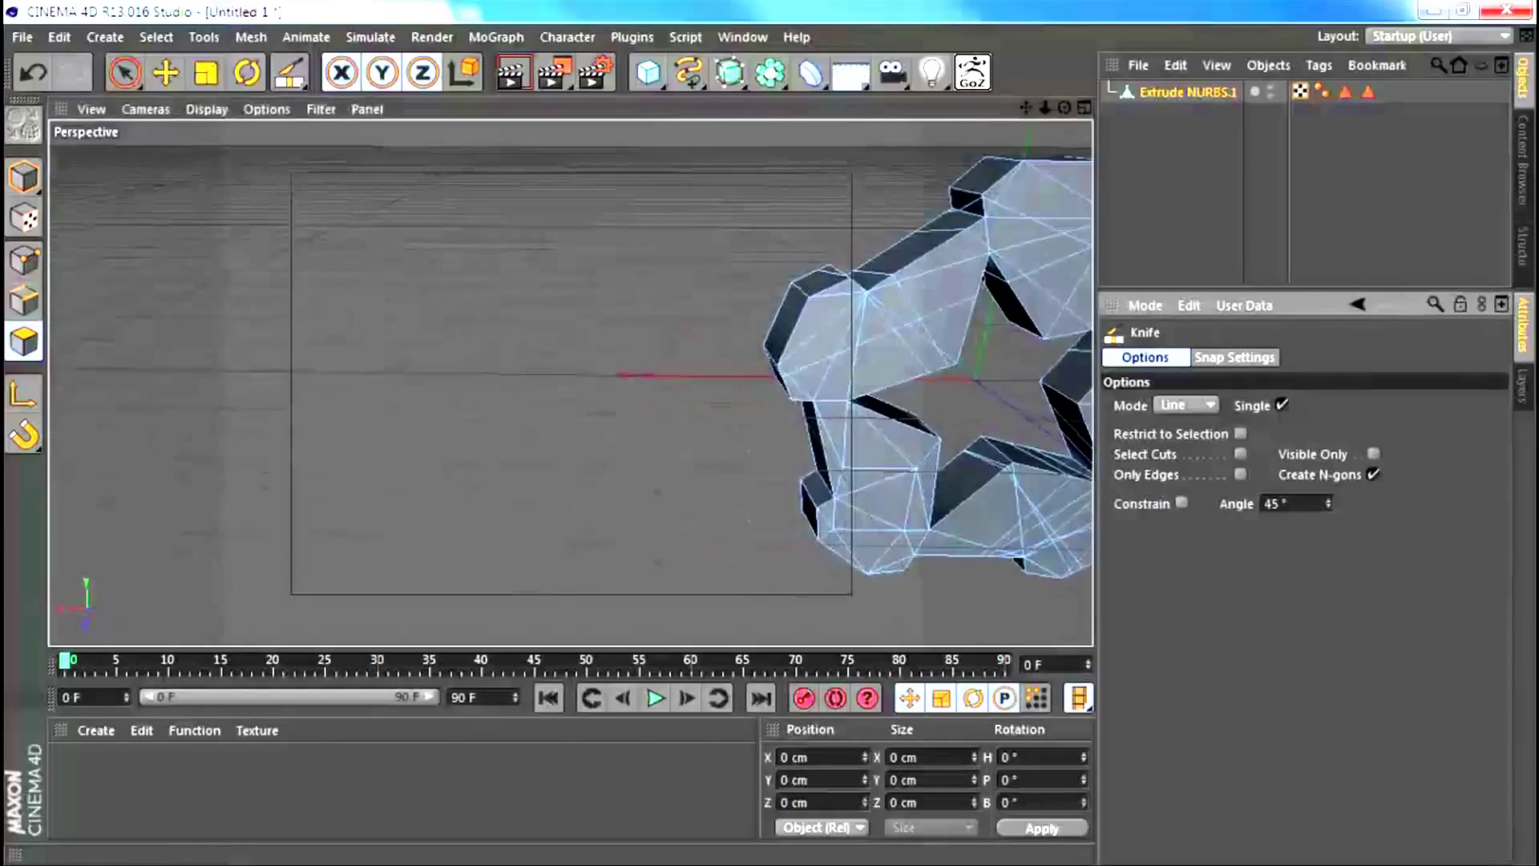
alt+middle_drag(999, 333, 604, 312)
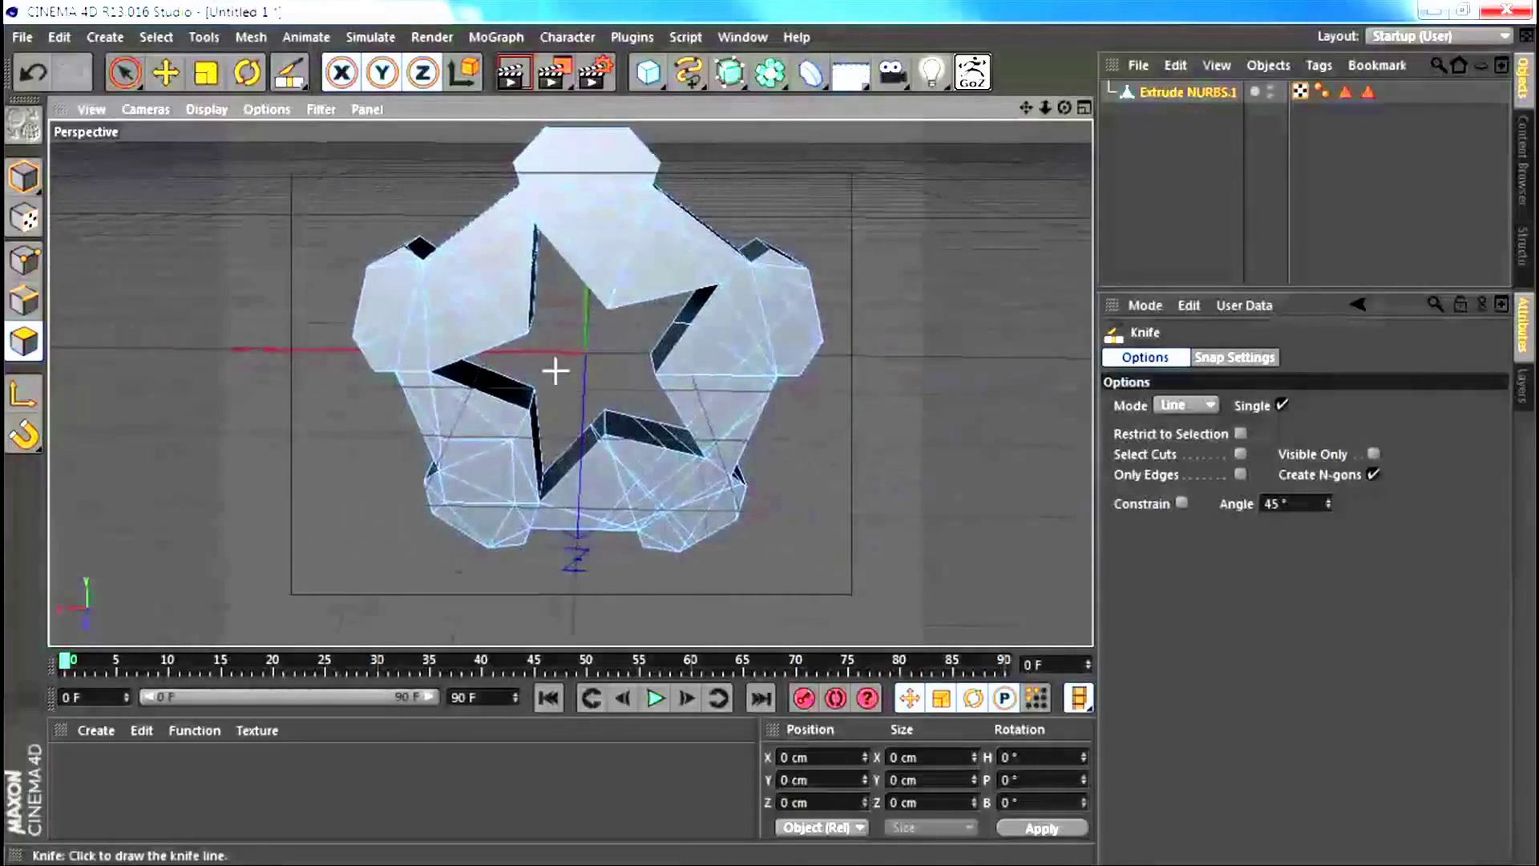
alt+drag(814, 203, 471, 222)
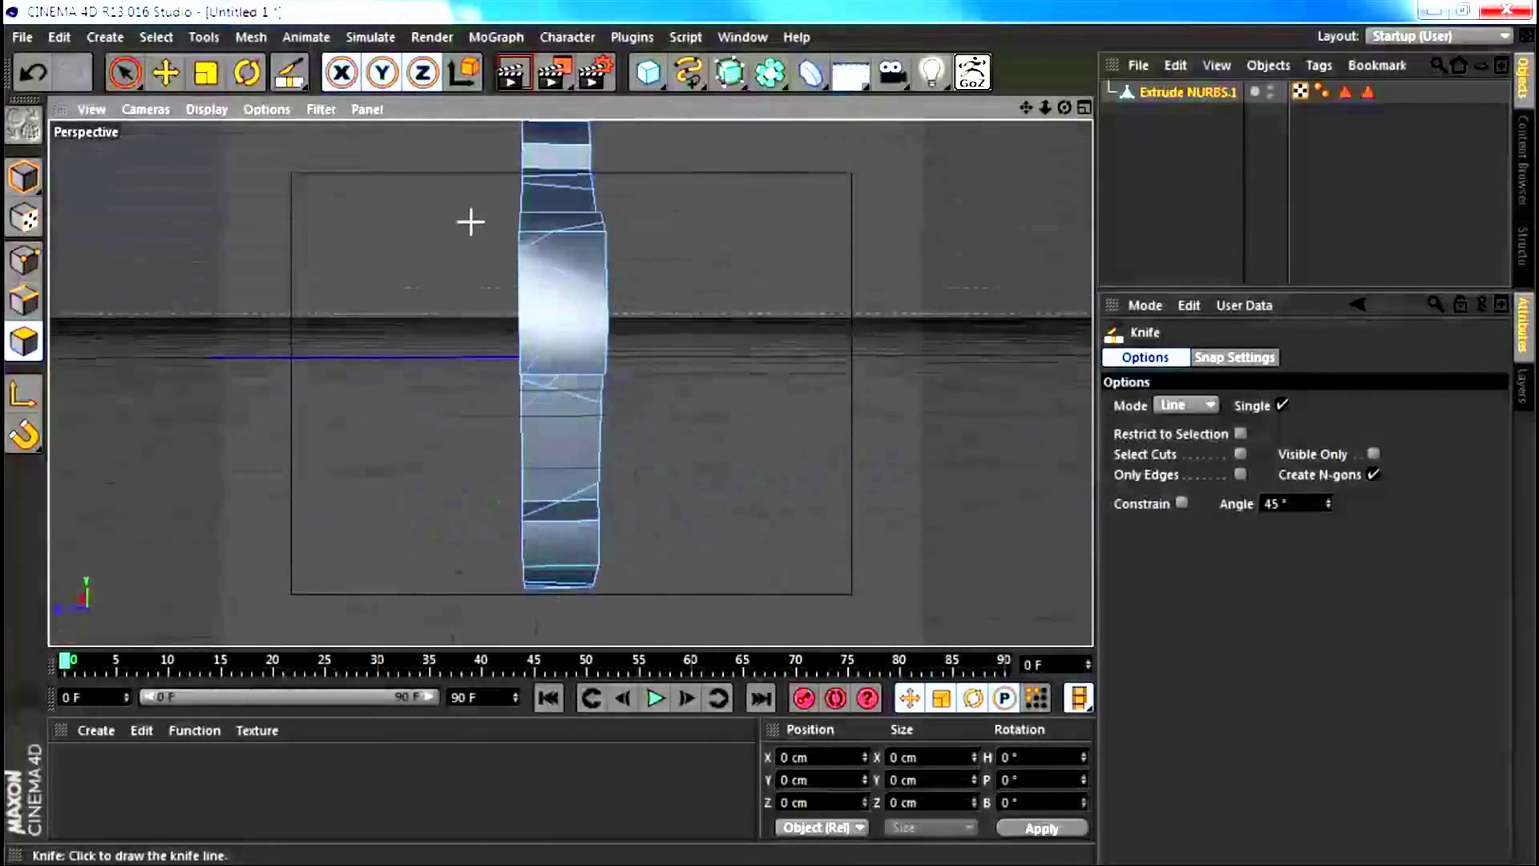
scroll(470, 222, down, 3)
drag(528, 141, 552, 569)
drag(472, 369, 472, 370)
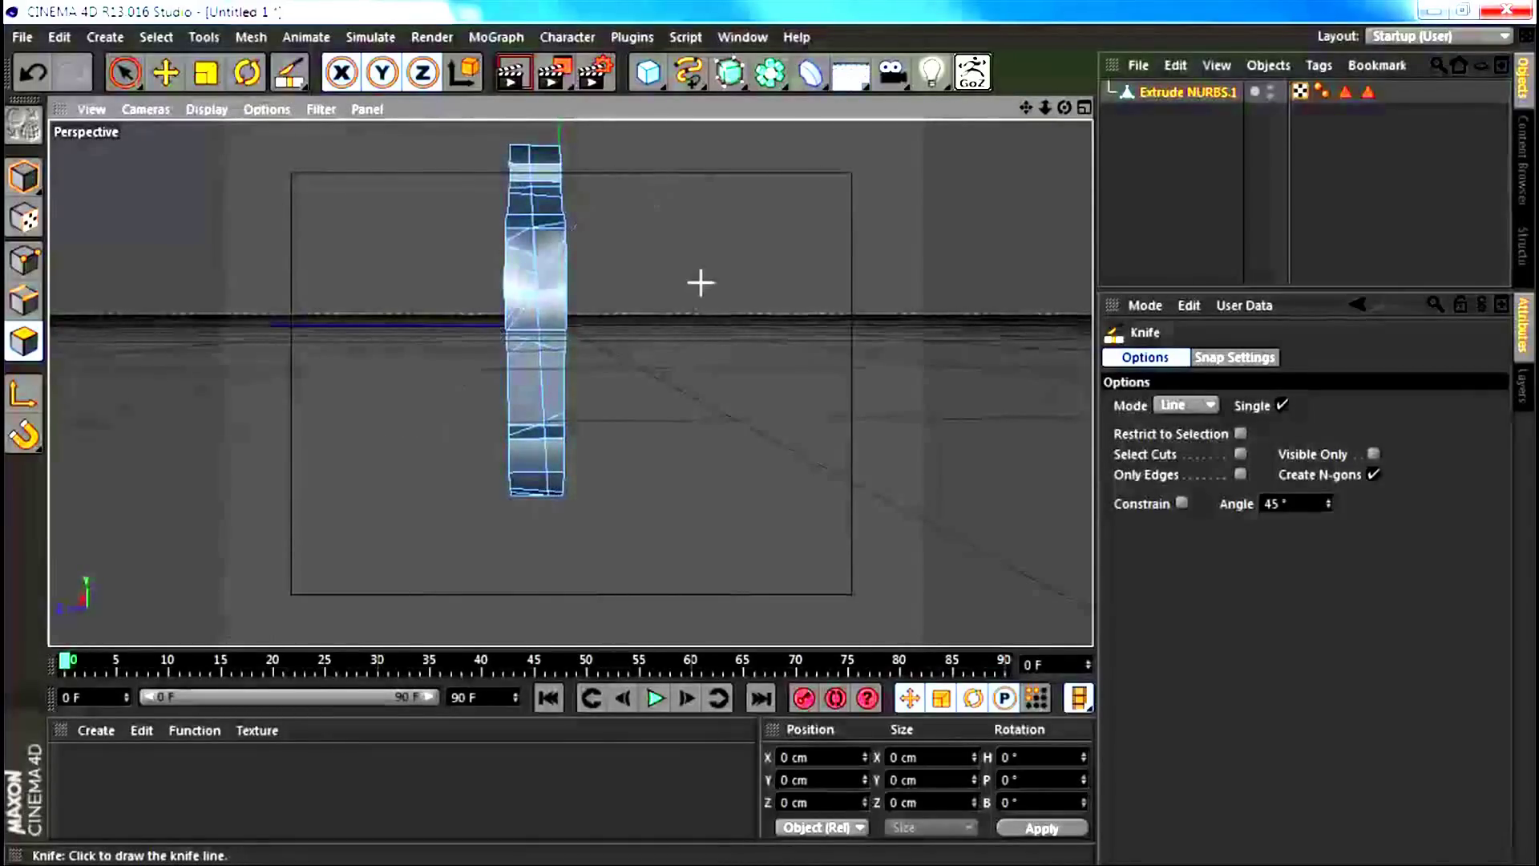
Step: Add further slanted Knife cuts across the side of the star mesh from an angled side view
alt+drag(921, 407, 307, 450)
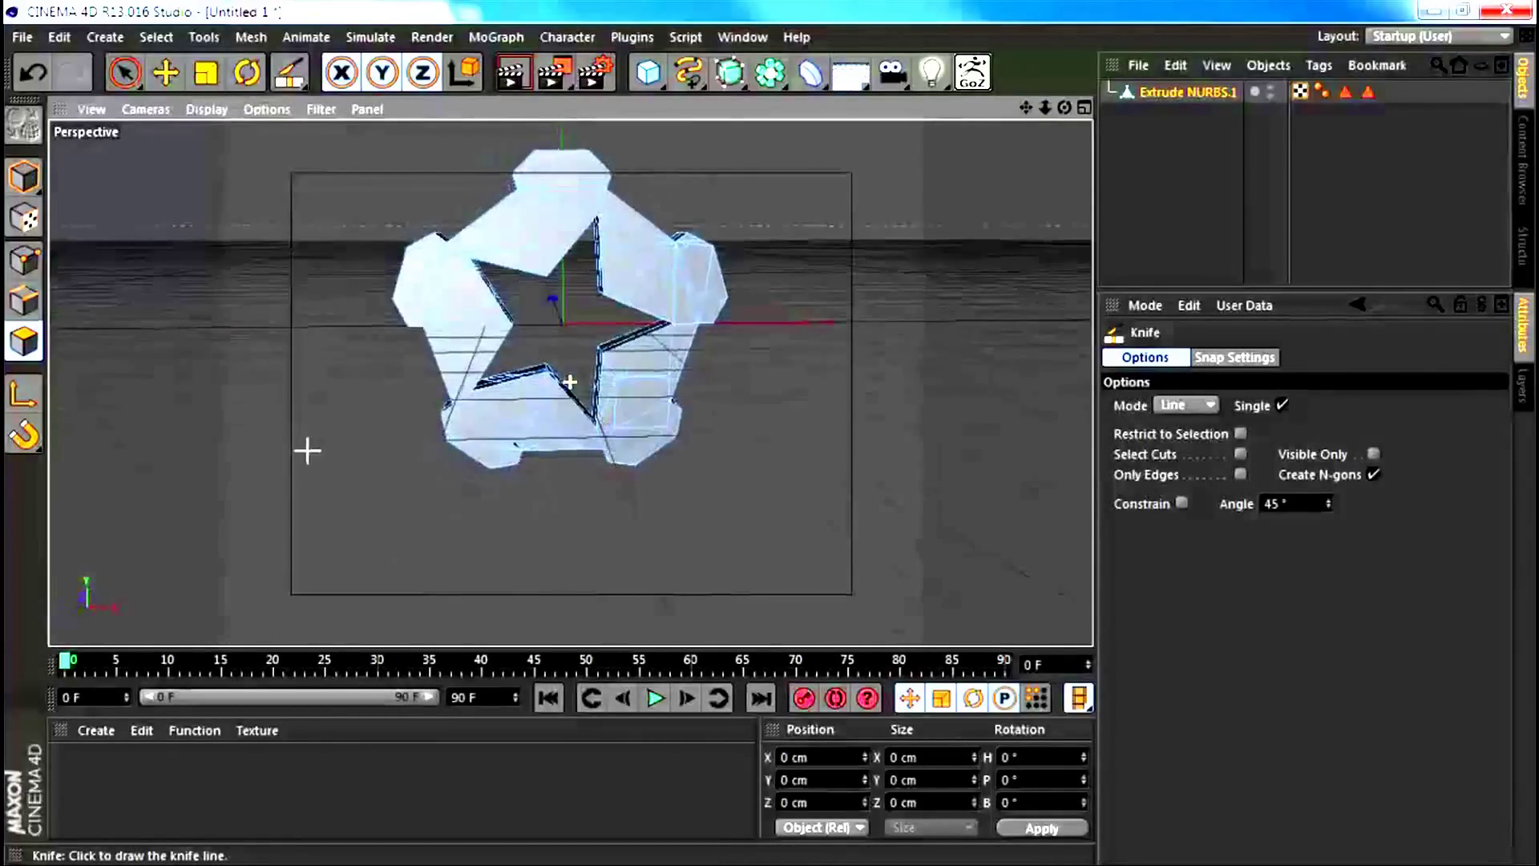
alt+drag(927, 323, 594, 305)
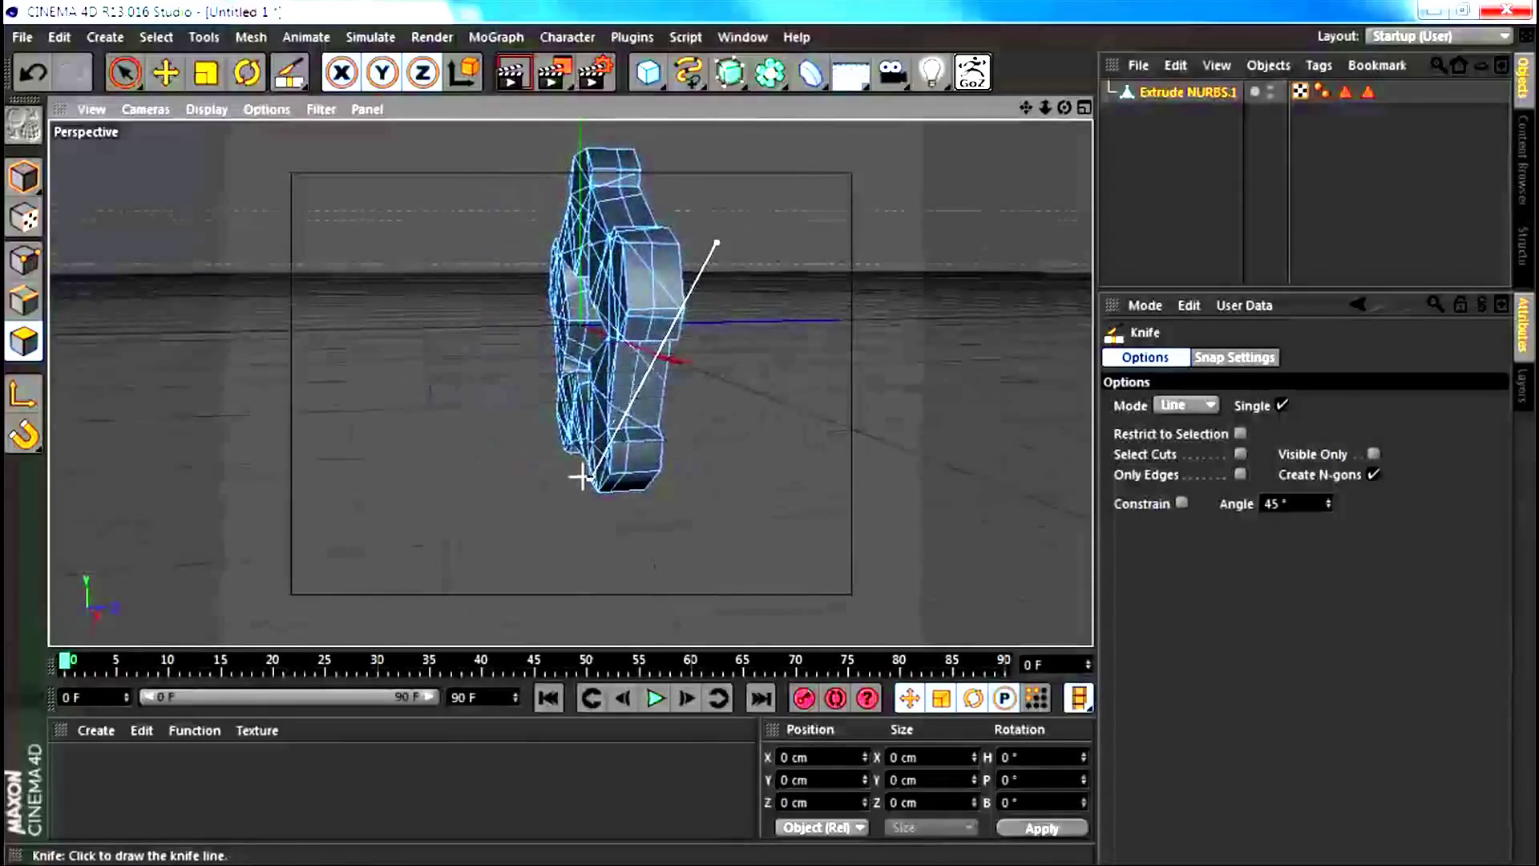
drag(546, 485, 546, 485)
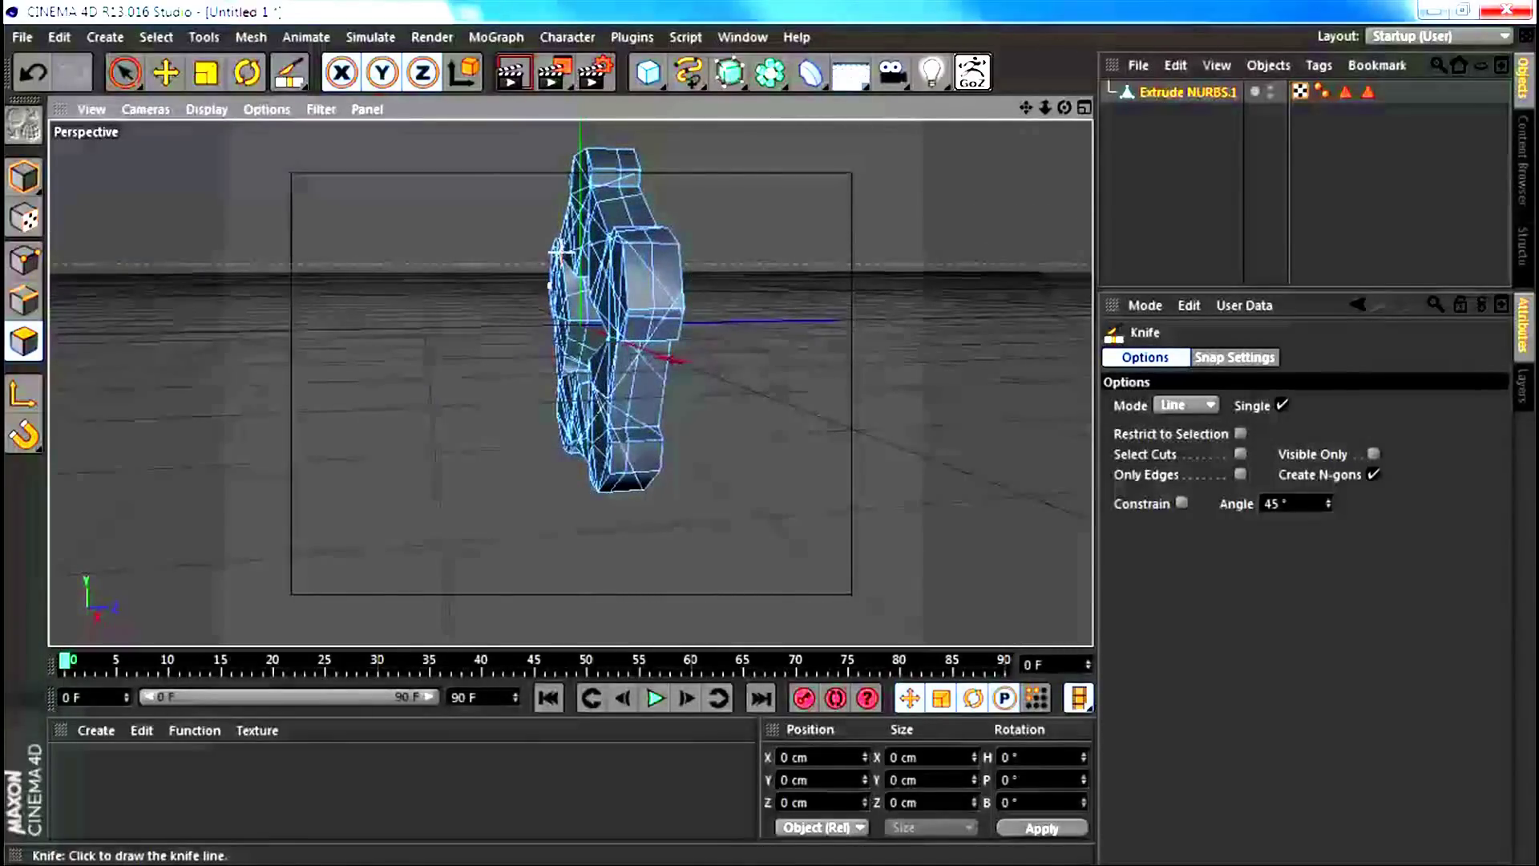
mouse_move(475, 356)
alt+mouse_down()
mouse_move(598, 432)
mouse_move(893, 405)
mouse_move(1006, 502)
mouse_move(776, 494)
mouse_move(739, 459)
alt+mouse_up()
Step: Select all polygons of the star mesh and subdivide them with a Subdivision value of 1
scroll(691, 436, up, 3)
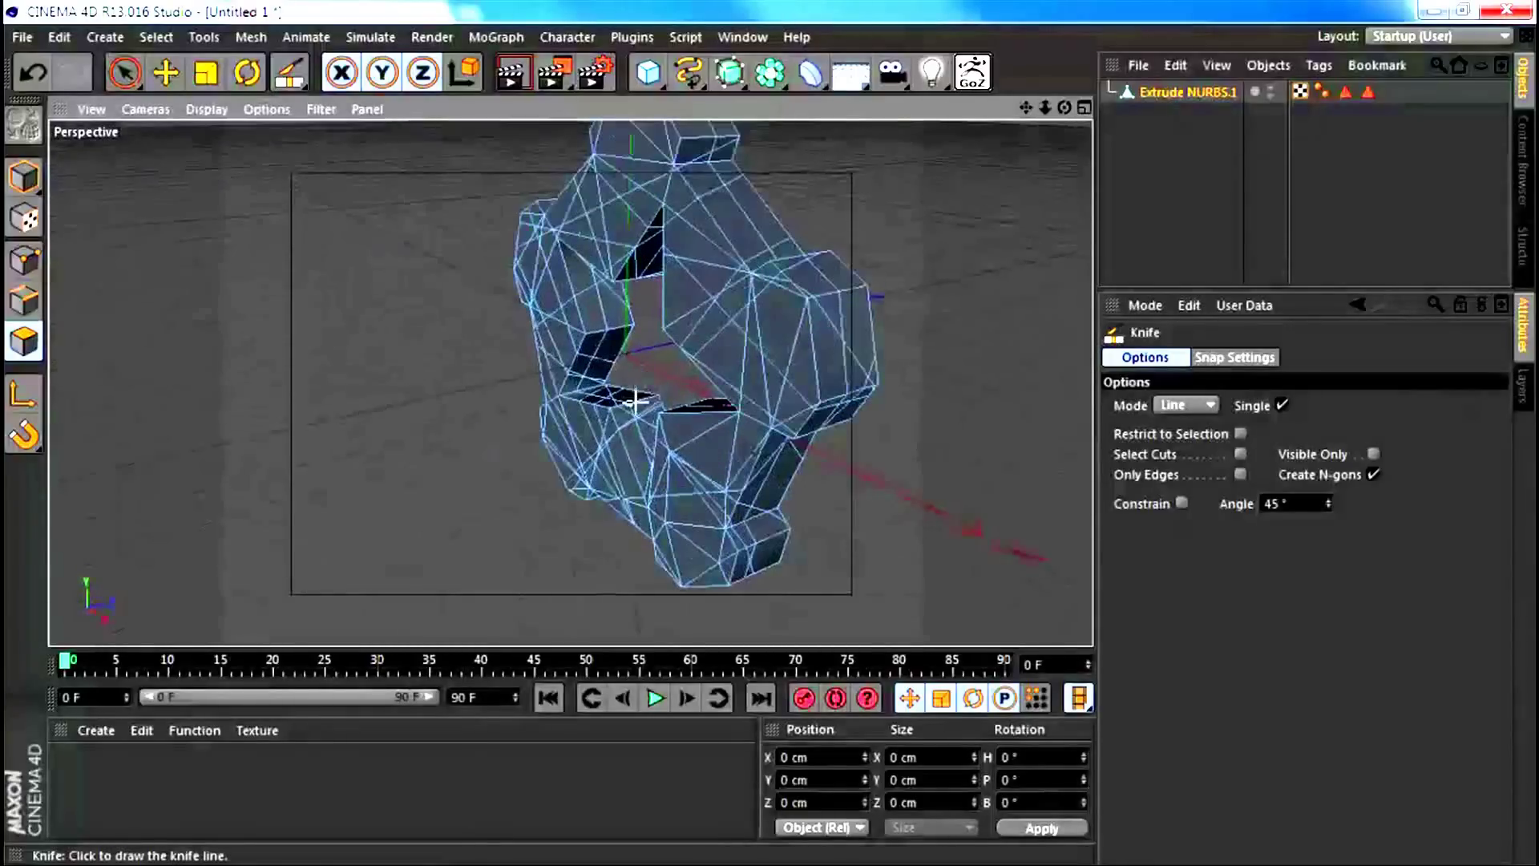
alt+drag(595, 383, 471, 446)
mouse_move(779, 320)
alt+mouse_down()
mouse_move(817, 172)
mouse_move(769, 432)
mouse_move(772, 582)
mouse_move(793, 382)
mouse_move(834, 398)
alt+mouse_up()
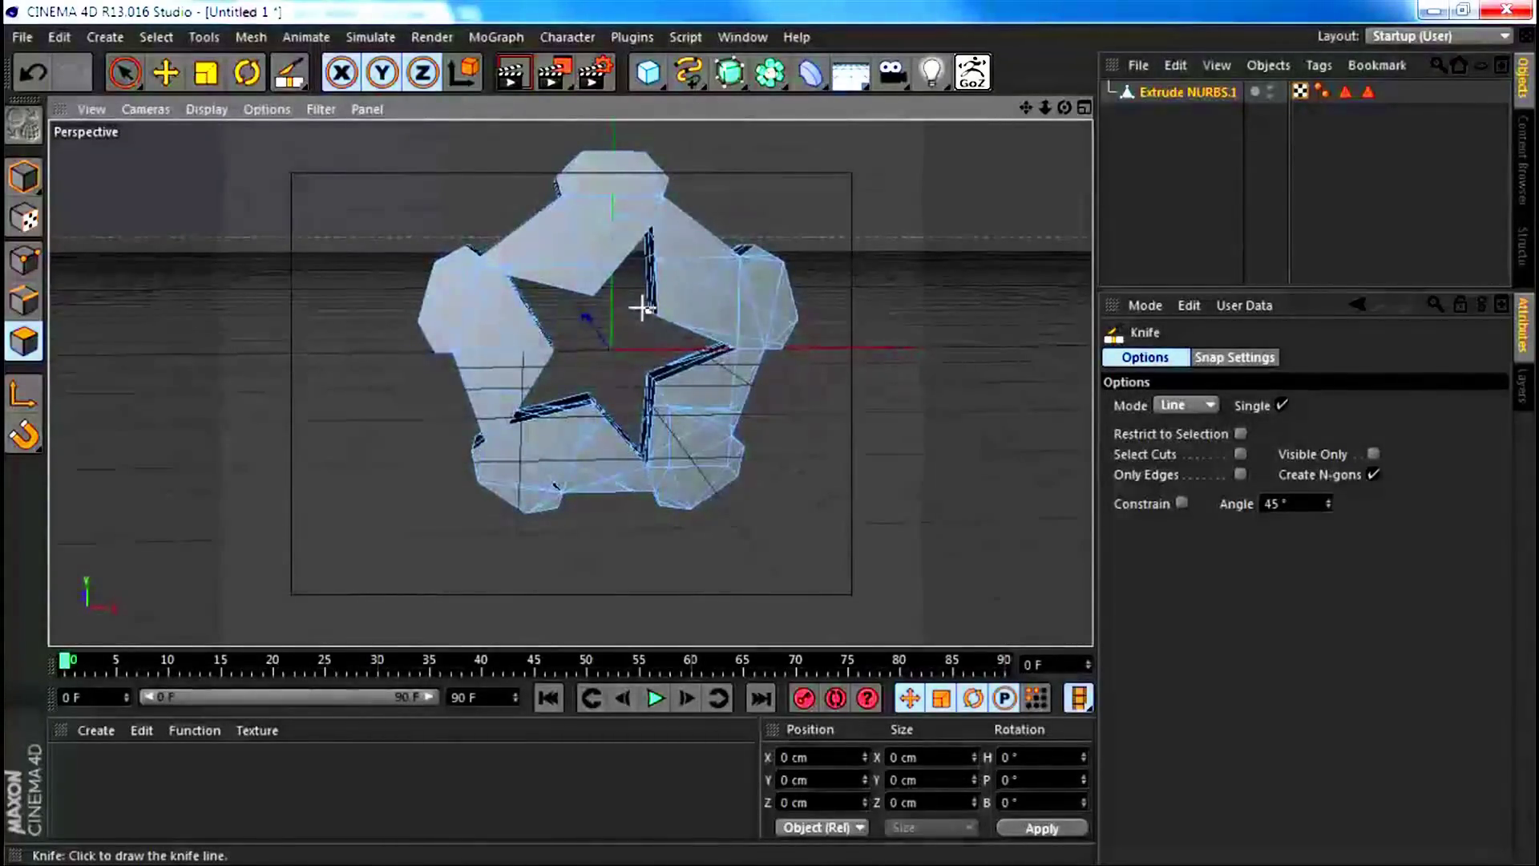
key(ctrl+a)
scroll(607, 247, up, 4)
right_click(729, 269)
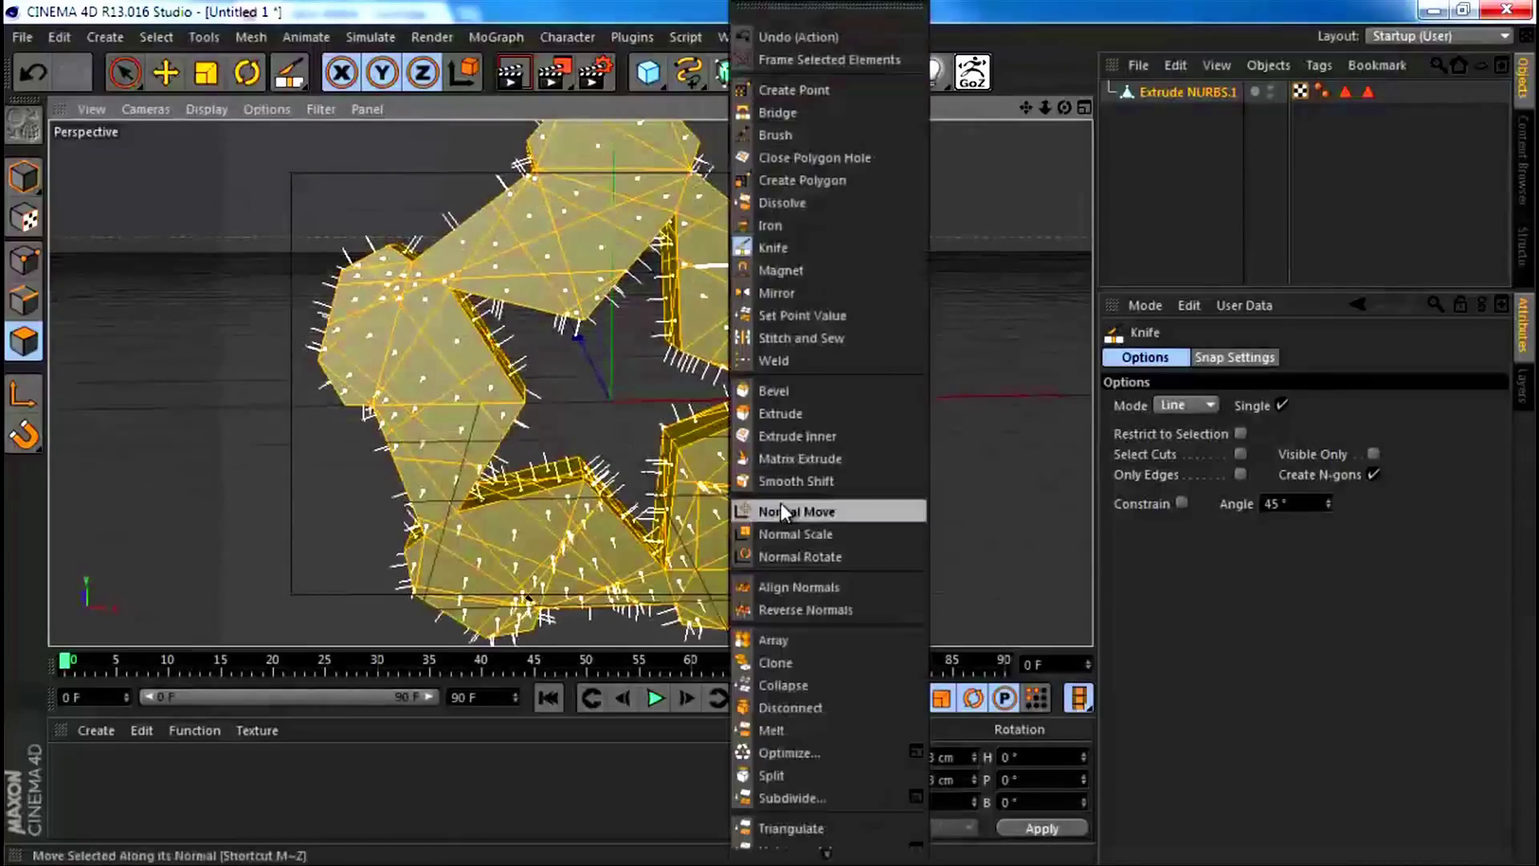
click(913, 797)
drag(876, 740, 1070, 411)
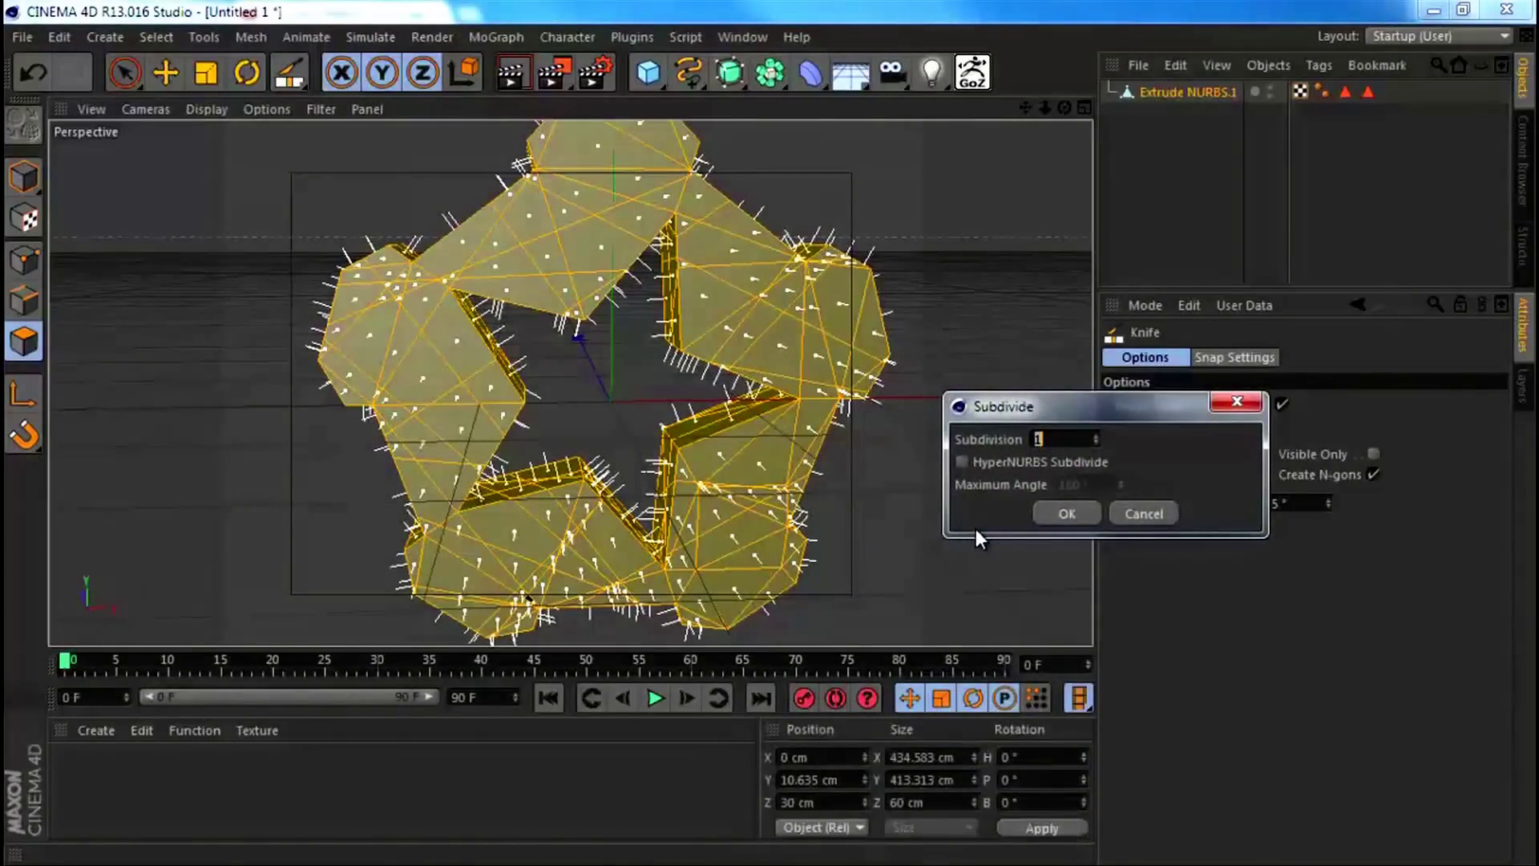
click(1067, 514)
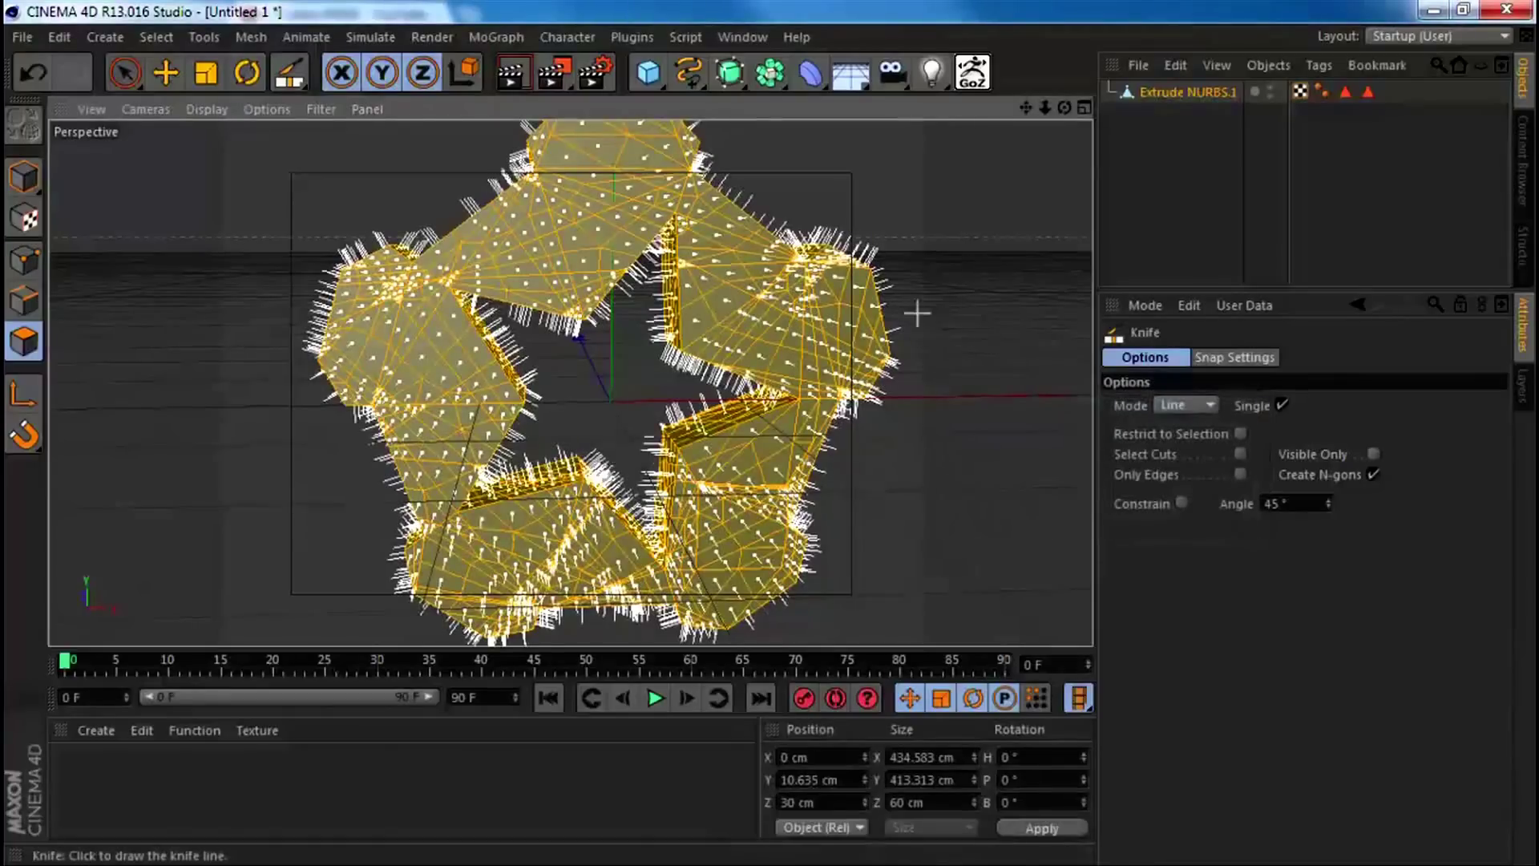
Step: Clear the polygon selection with Live Selection and inspect the subdivided star mesh from the front
click(124, 73)
click(876, 238)
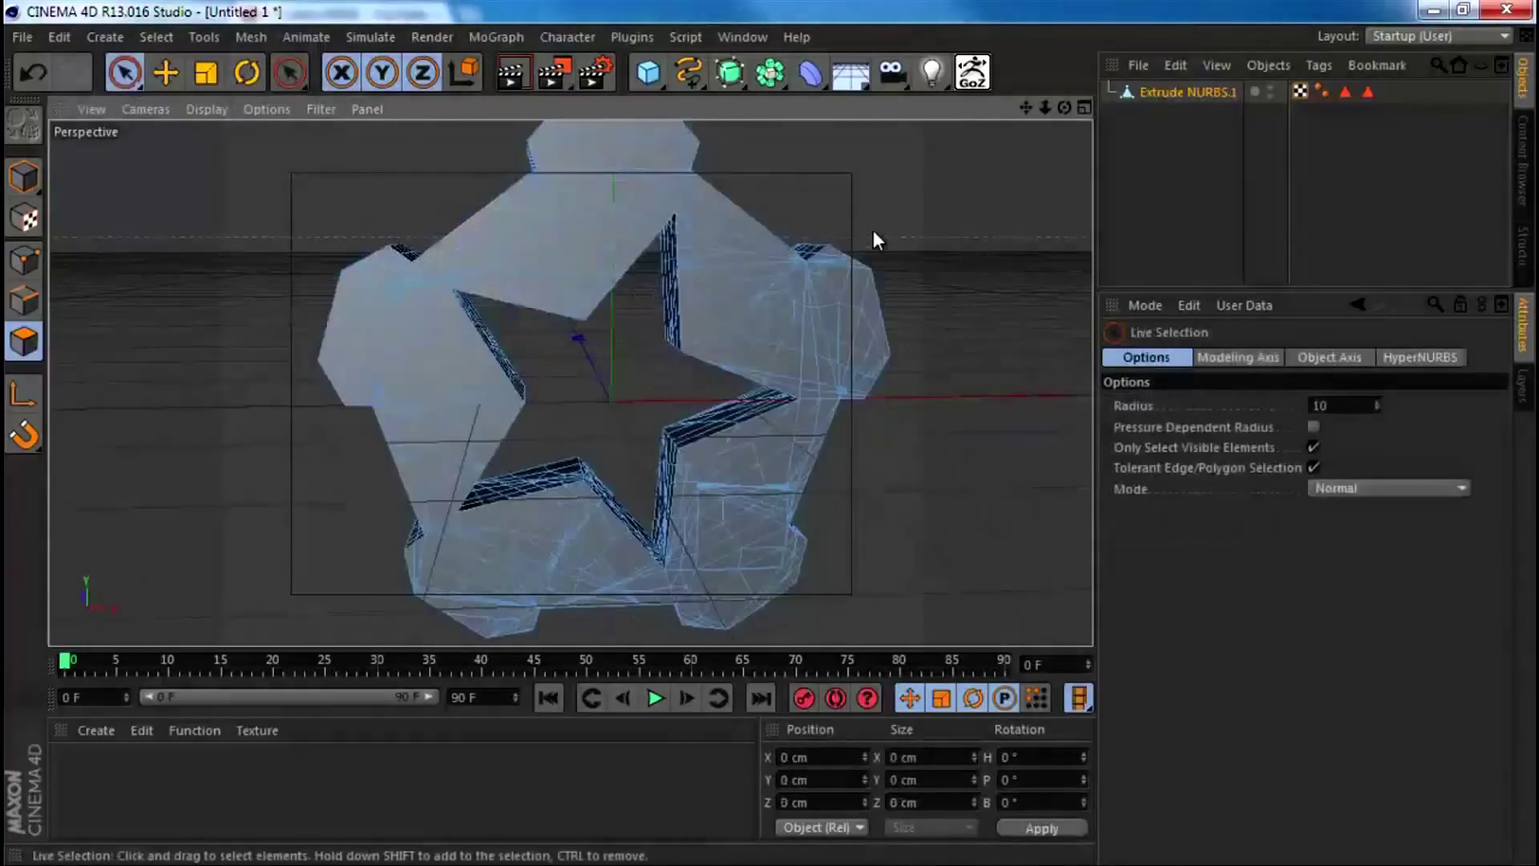
alt+drag(916, 541, 780, 457)
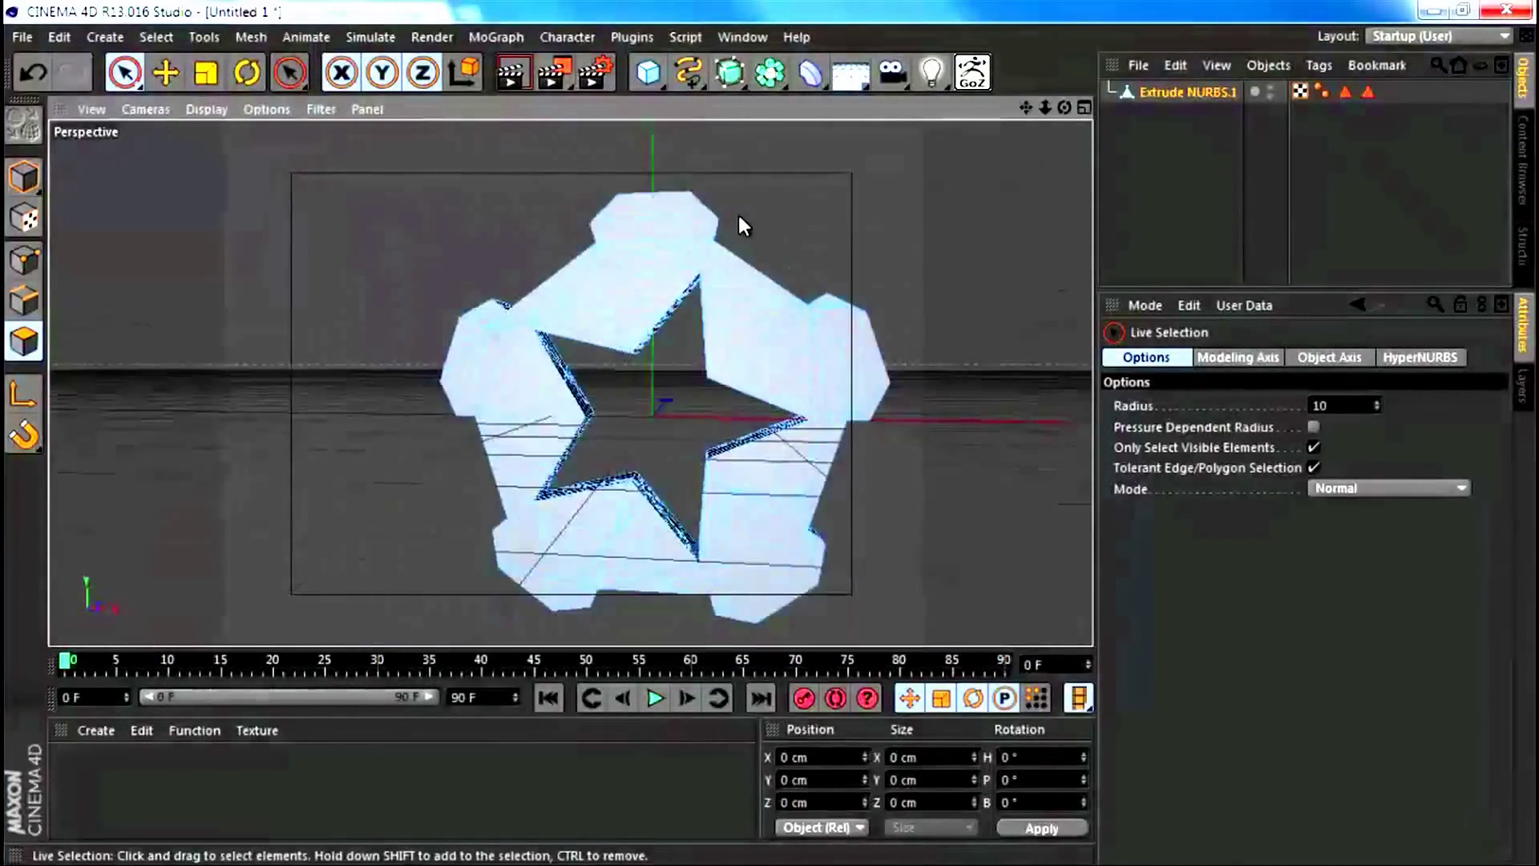
alt+drag(738, 223, 654, 218)
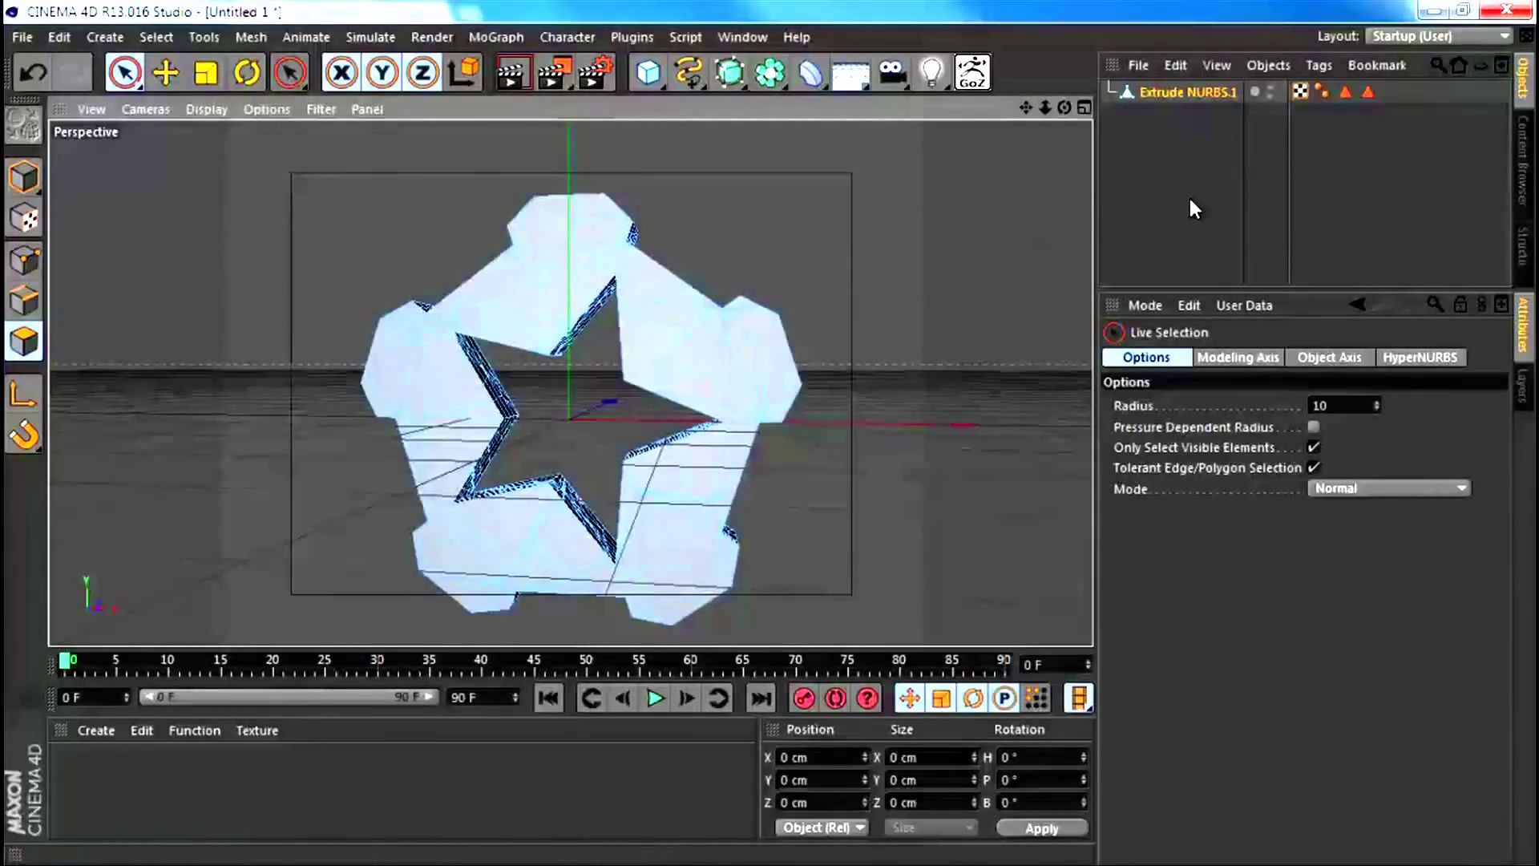
Step: Add a MoGraph Random effector to the scene with the merged star mesh selected
click(1167, 95)
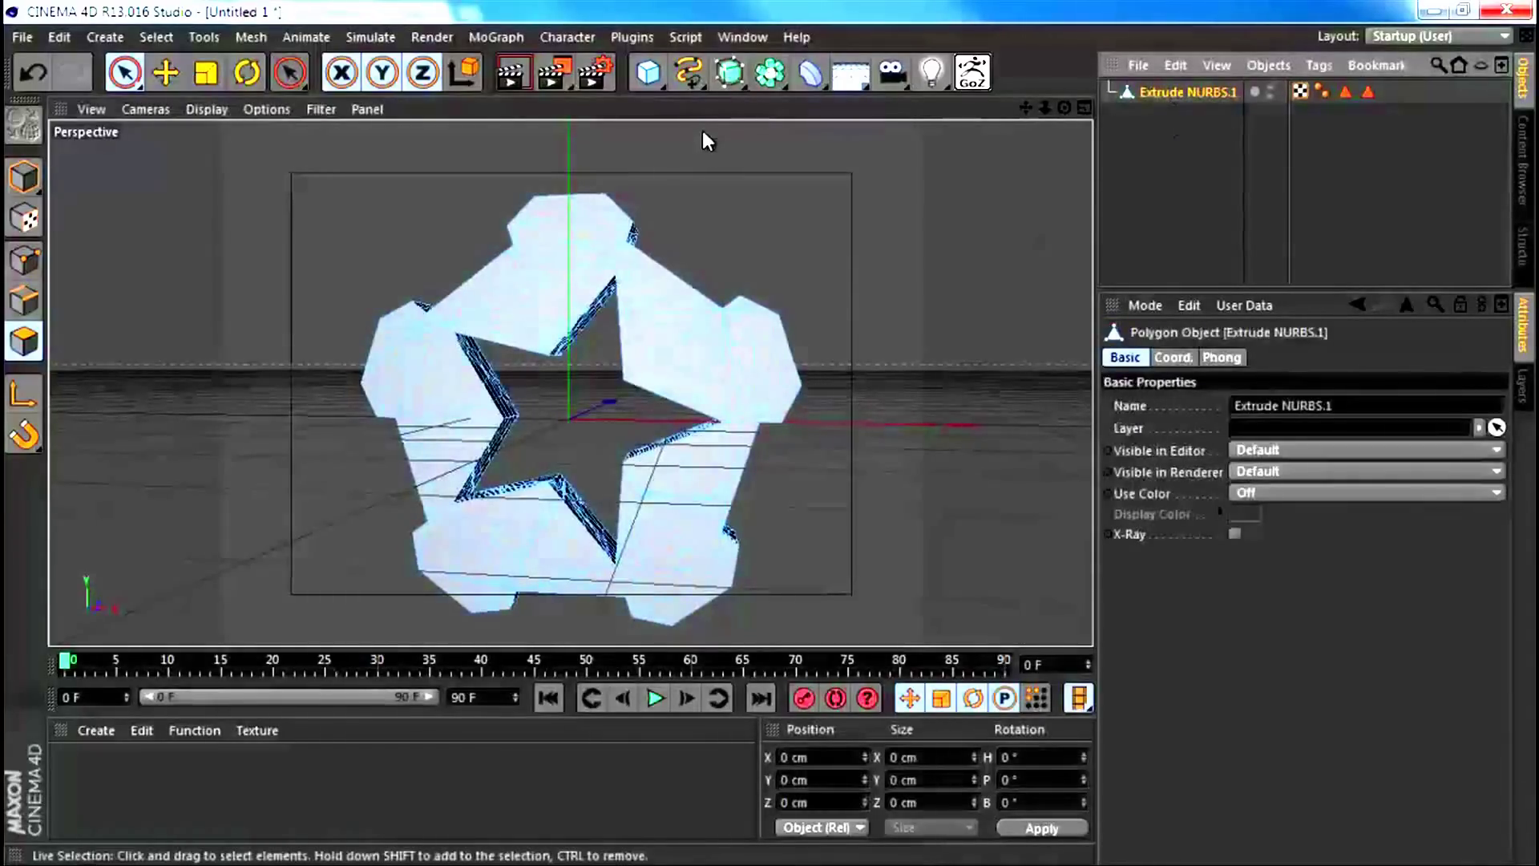
click(505, 37)
mouse_move(518, 69)
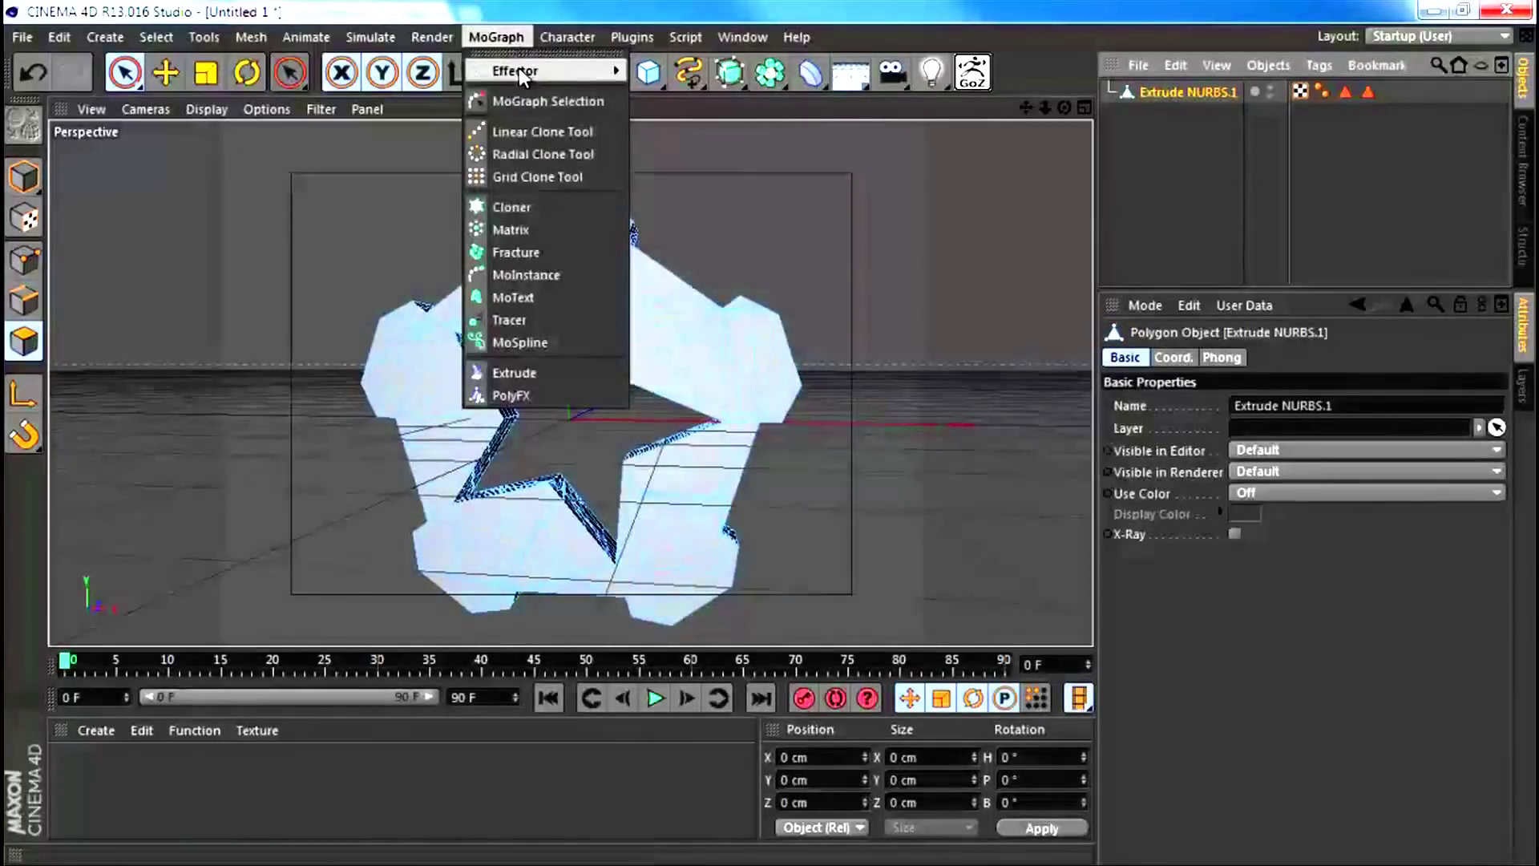
click(693, 244)
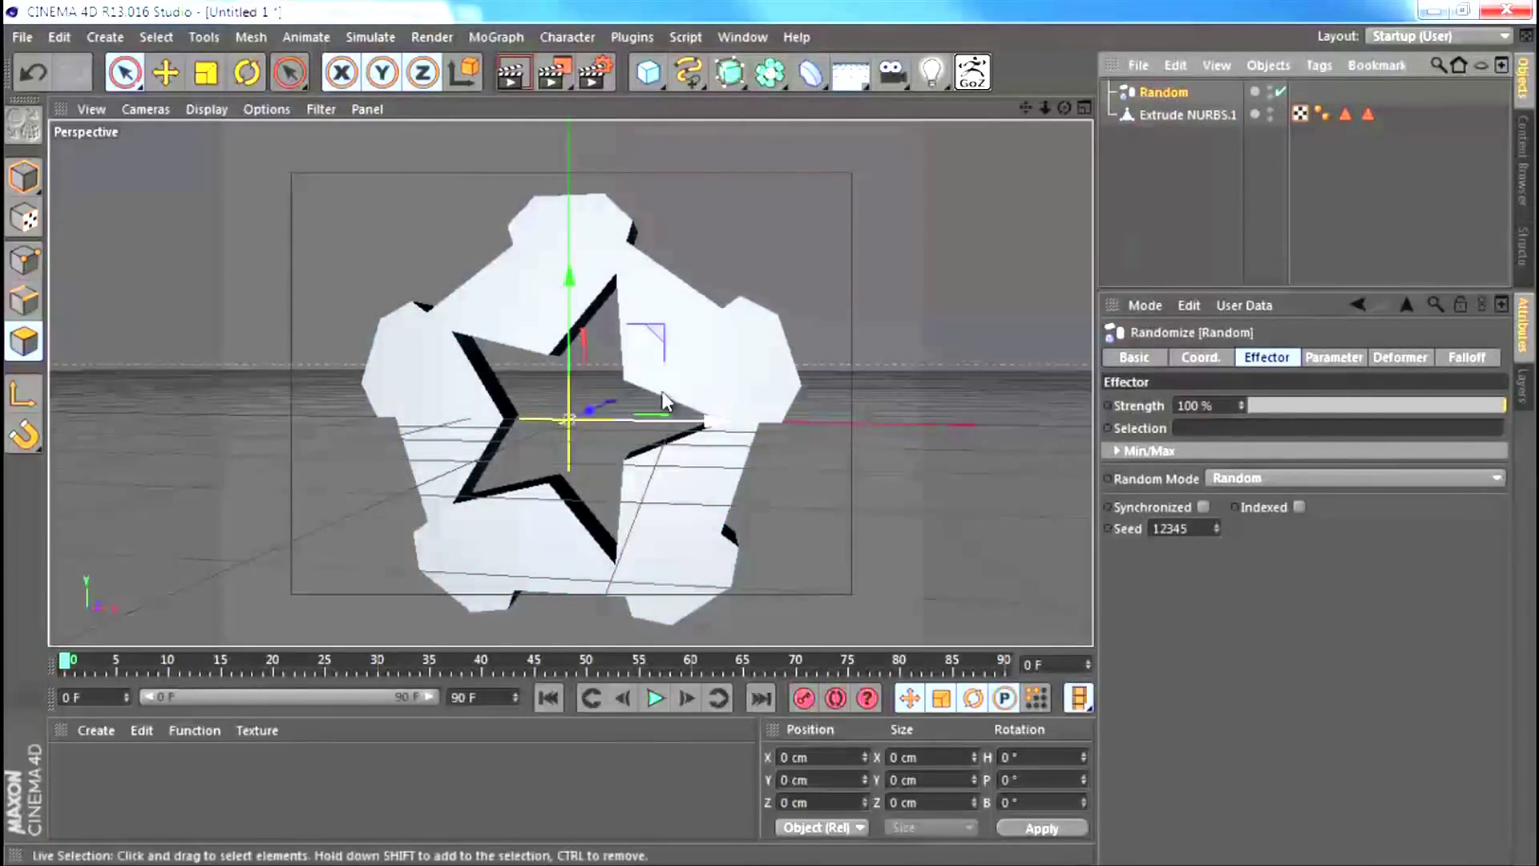
alt+drag(662, 394, 460, 465)
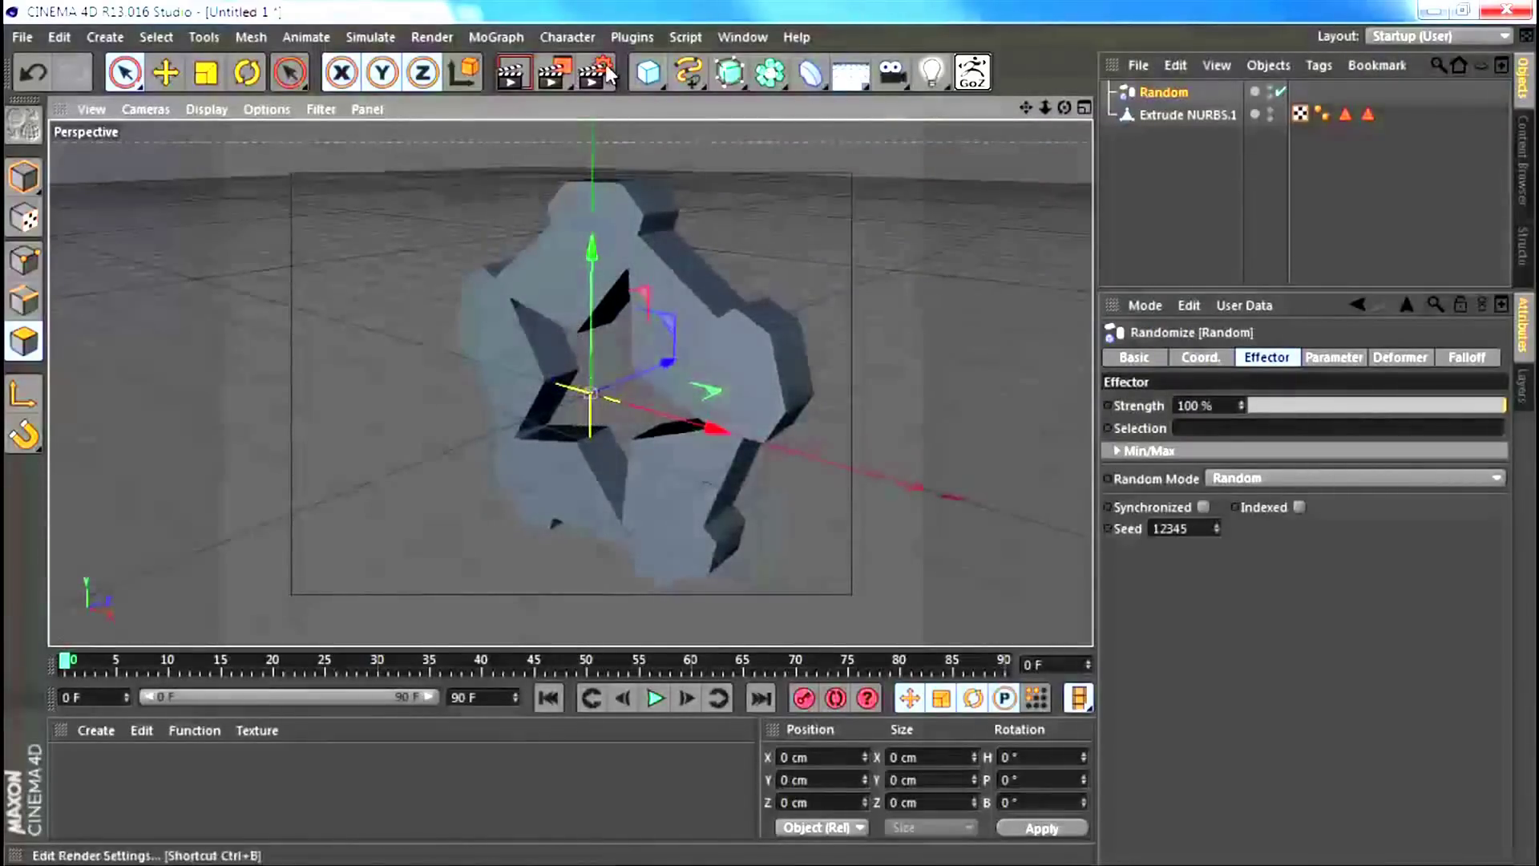
Step: Make the Random effector a child of the star mesh in Model mode
click(516, 38)
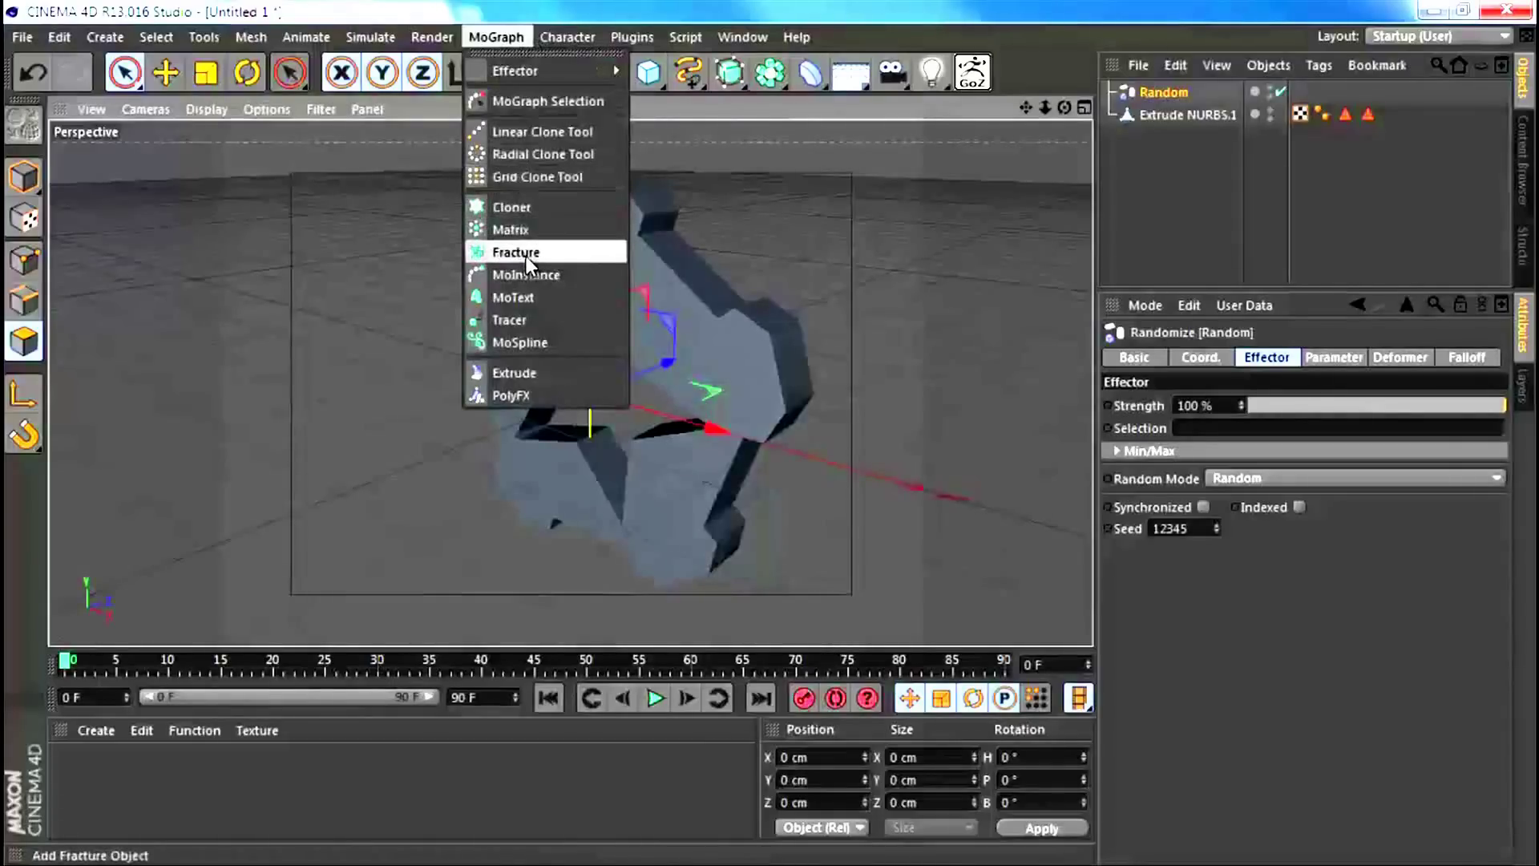
click(1185, 156)
click(1178, 114)
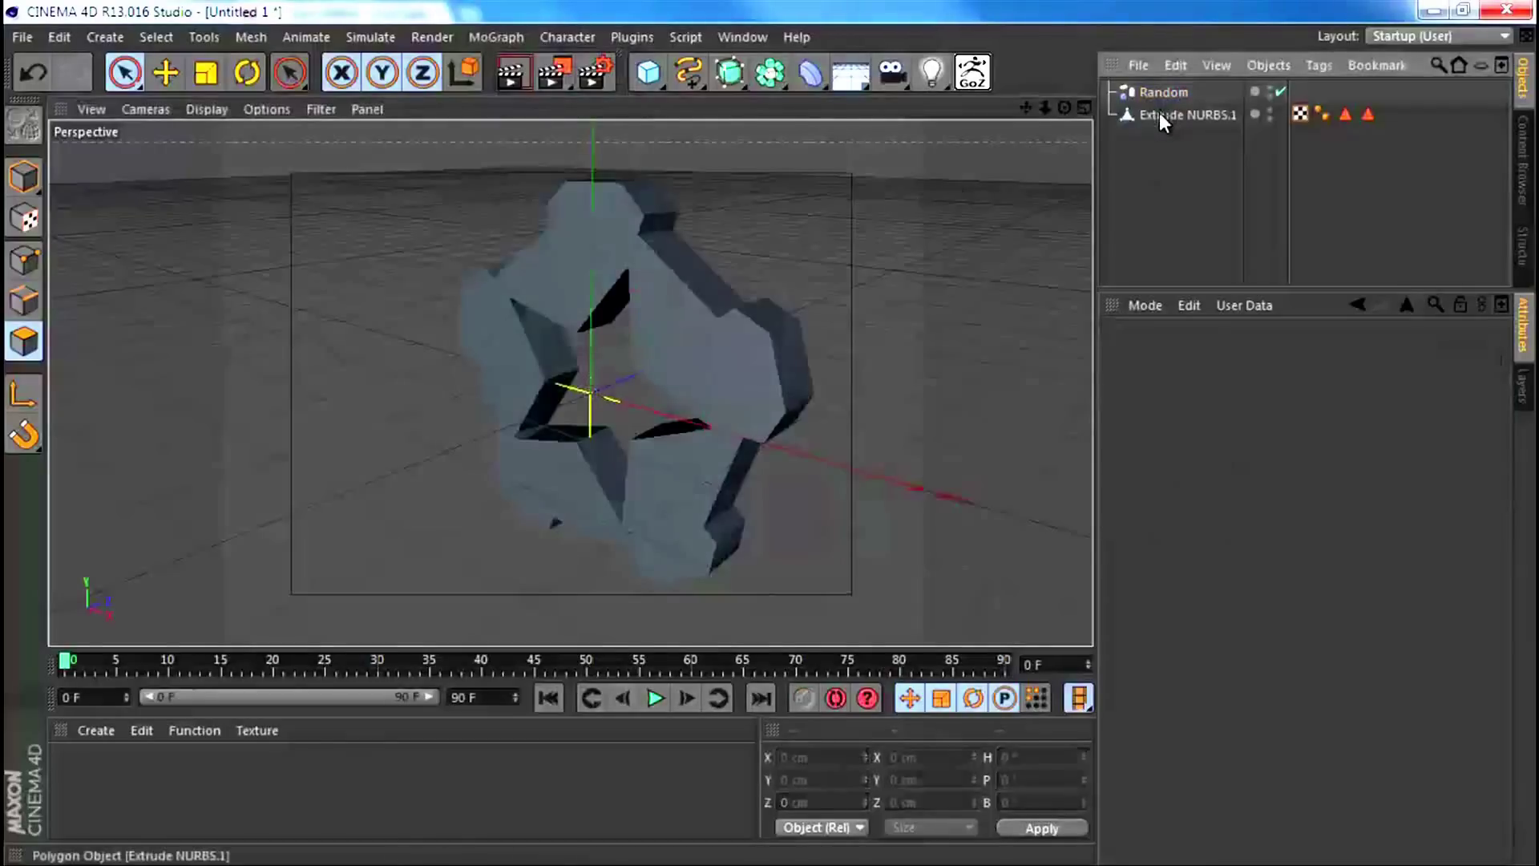
click(22, 176)
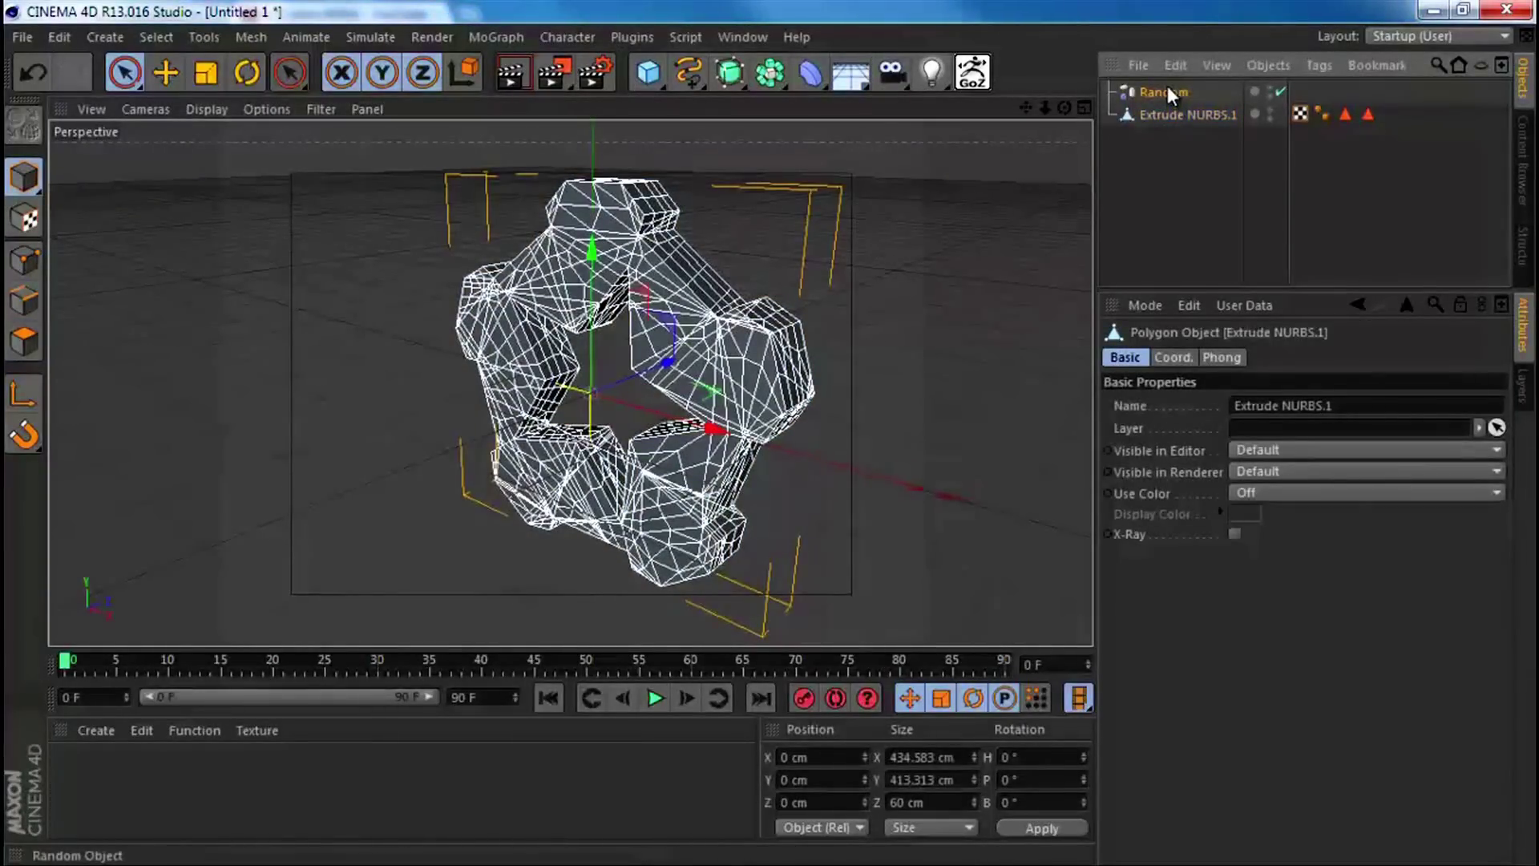
drag(1167, 89, 1175, 111)
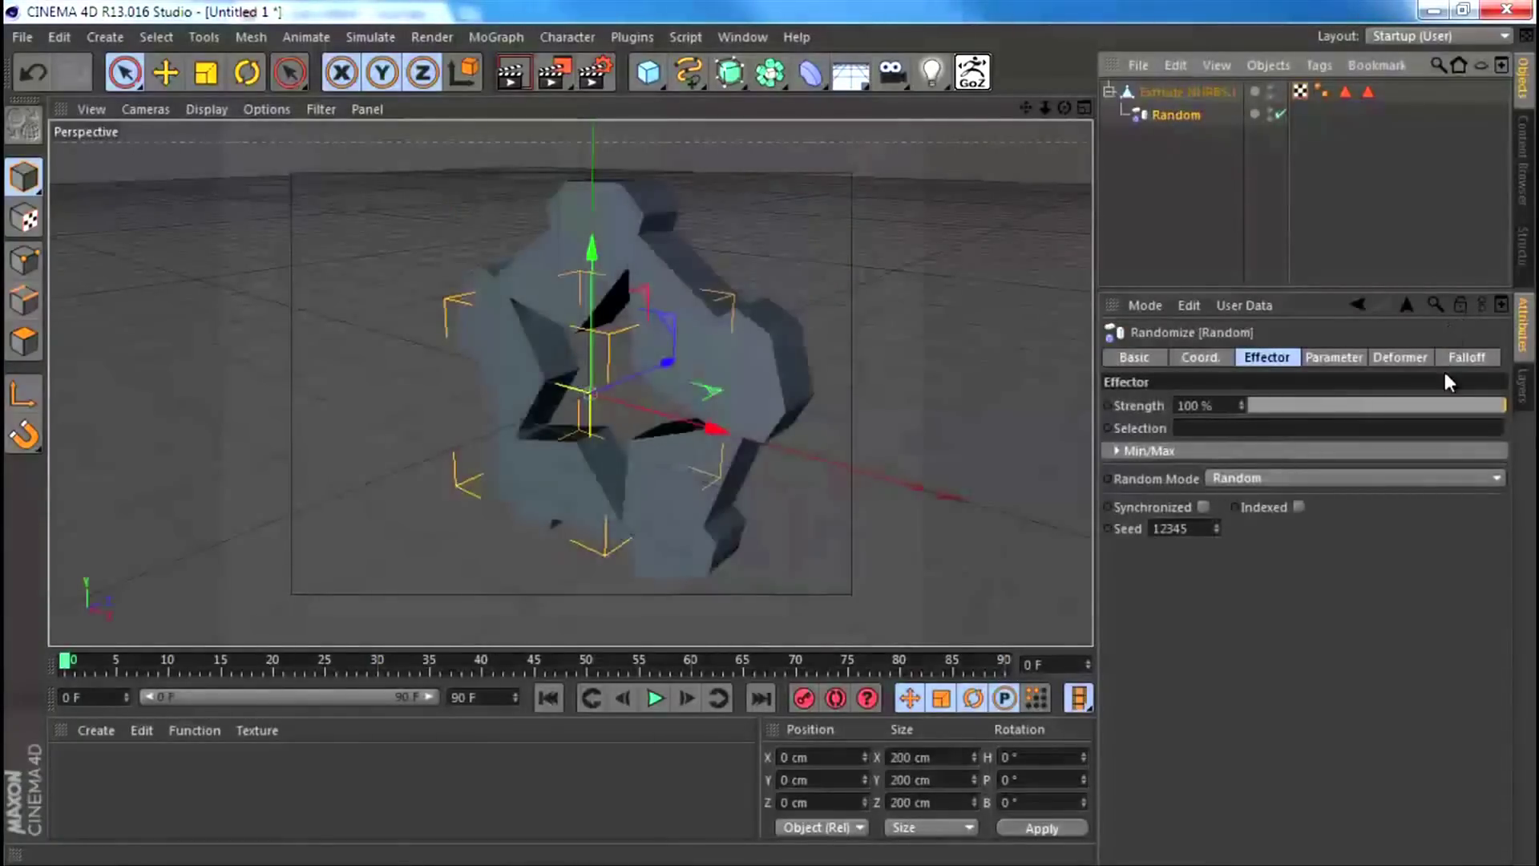
Step: Set the Random effector's Deformation to Polygon and inspect the scattered star mesh
click(1393, 358)
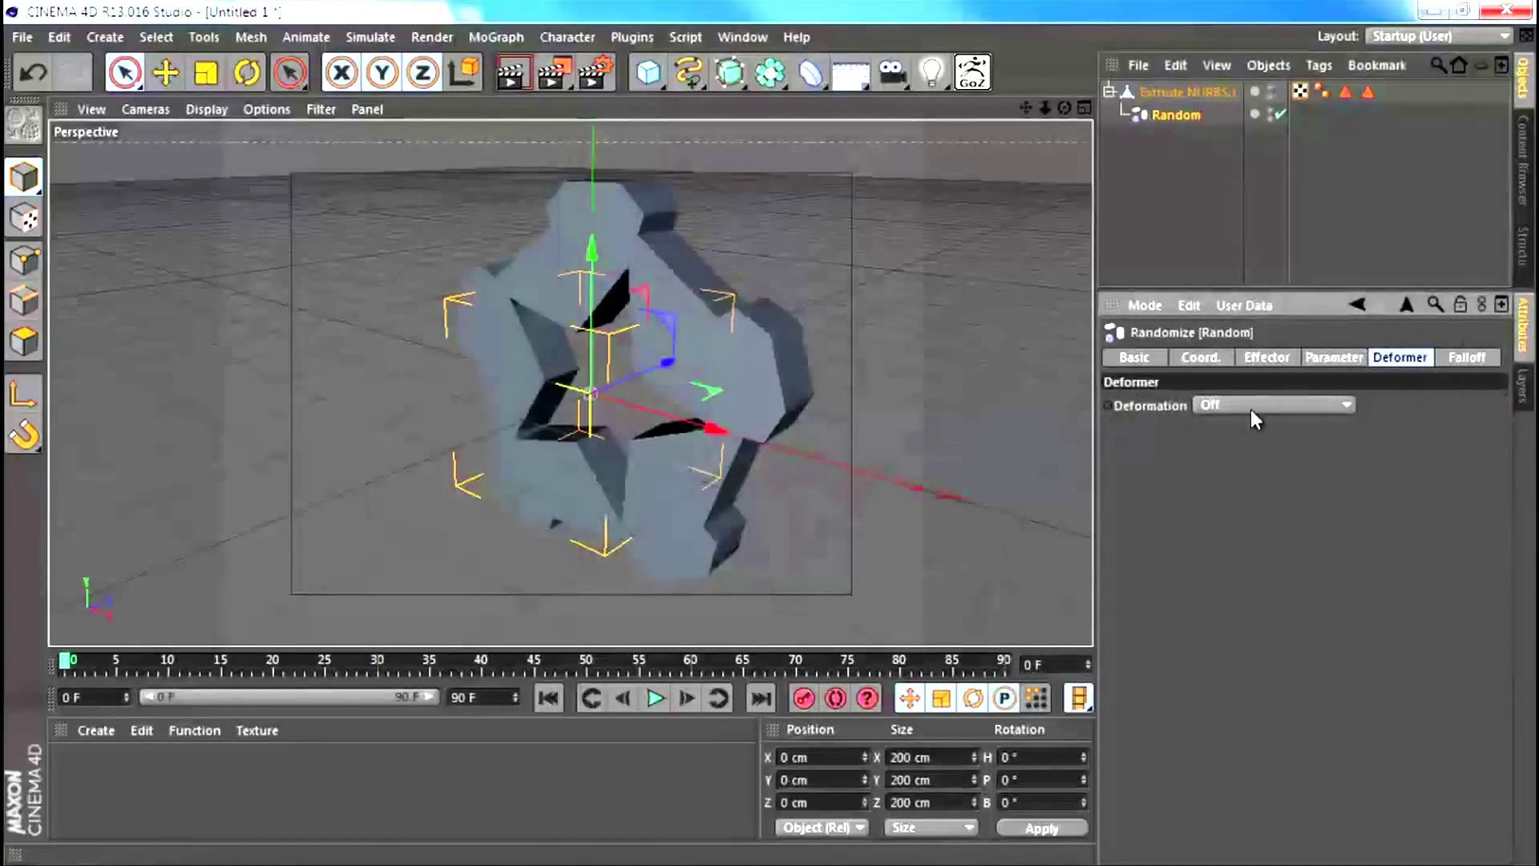
click(1276, 404)
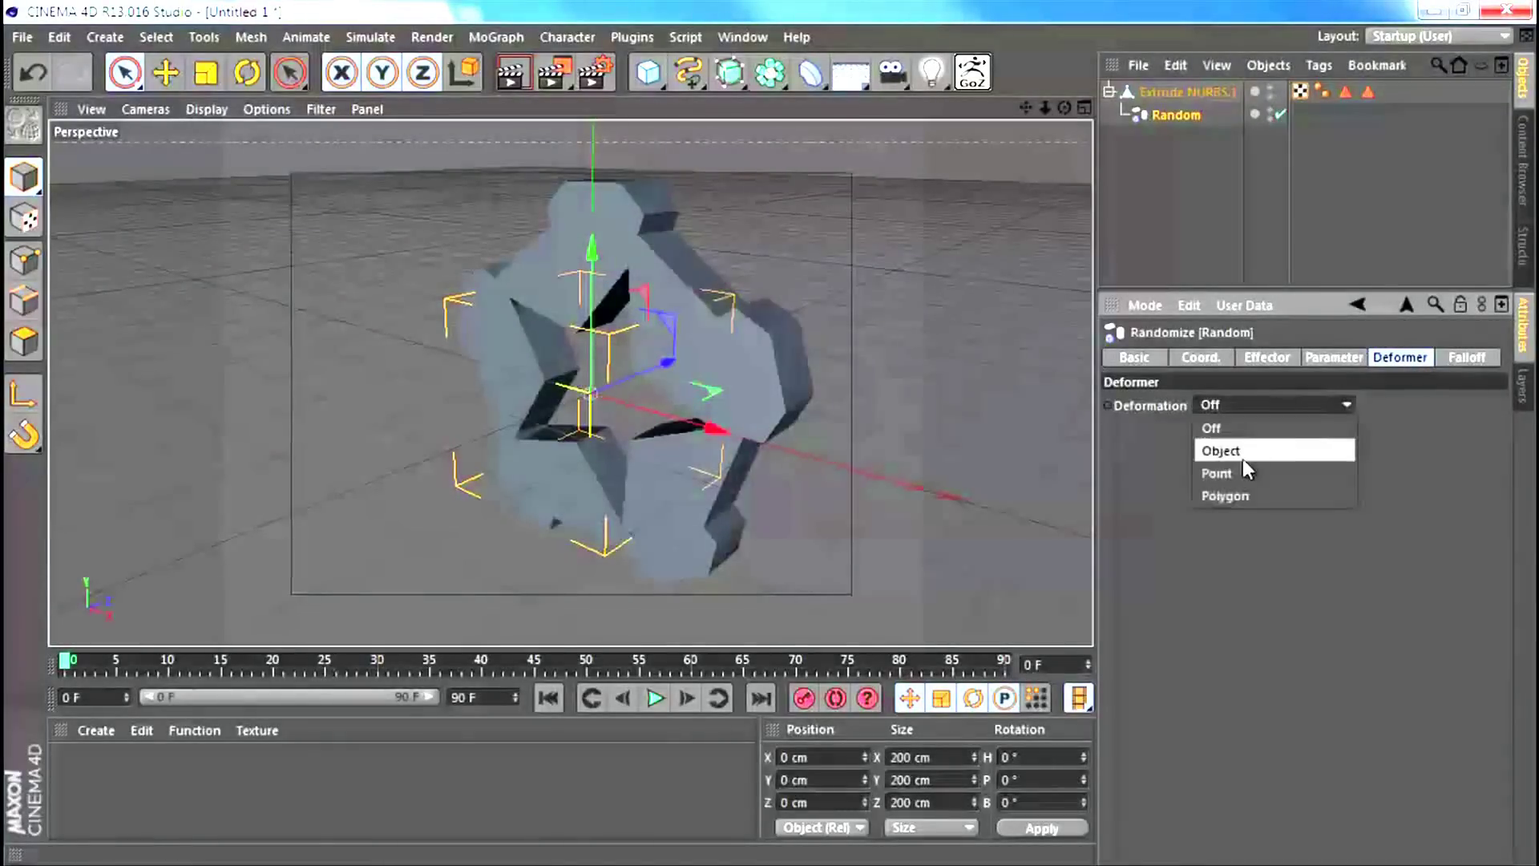
click(1242, 496)
alt+drag(502, 388, 804, 256)
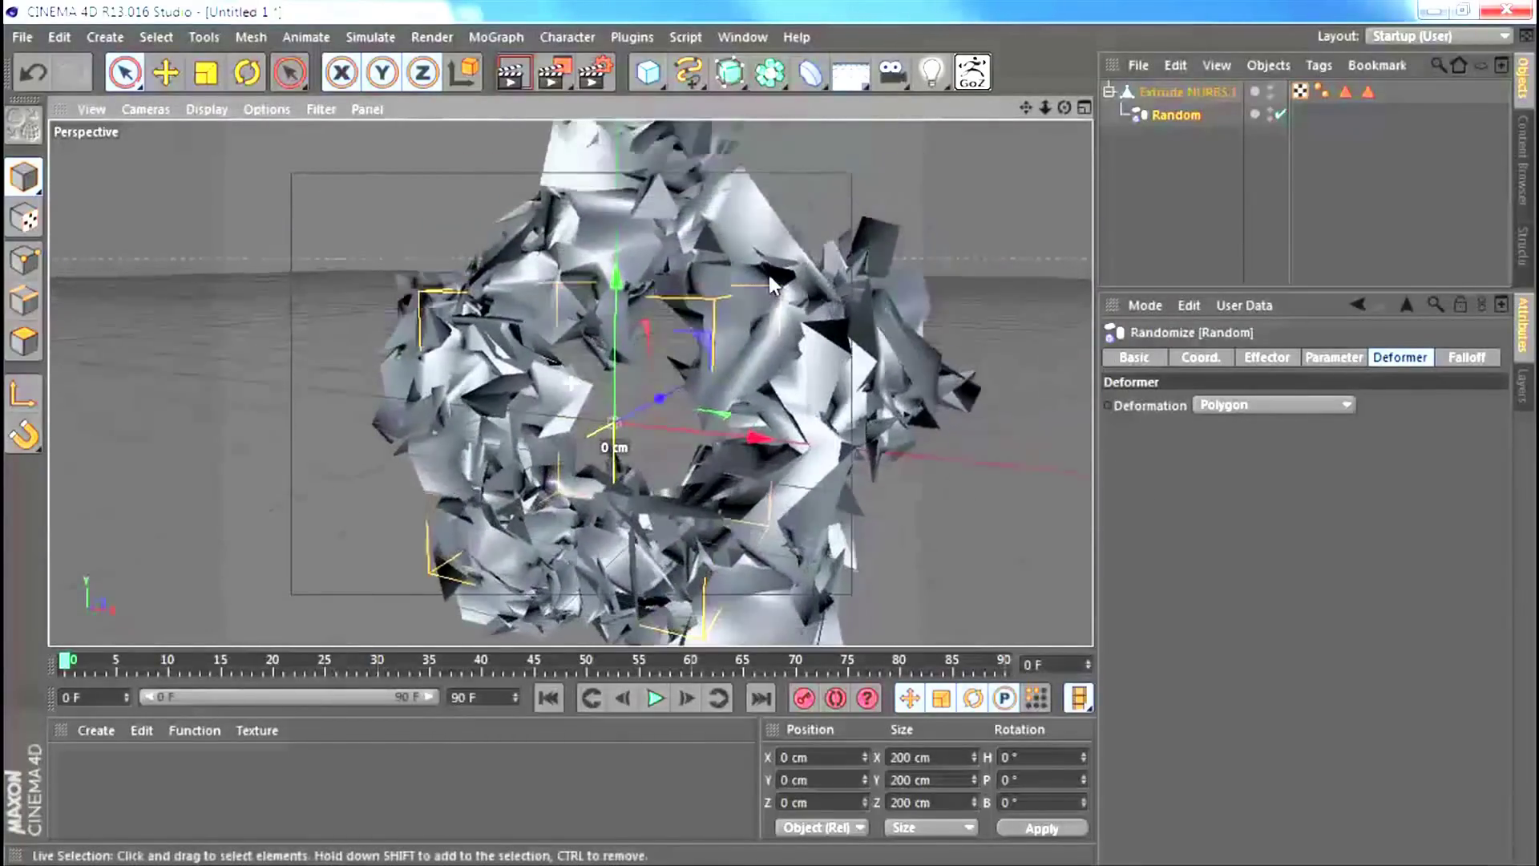
Step: Reduce the Random effector's Strength to 9 % and inspect the deformed star mesh at an angle
click(1272, 355)
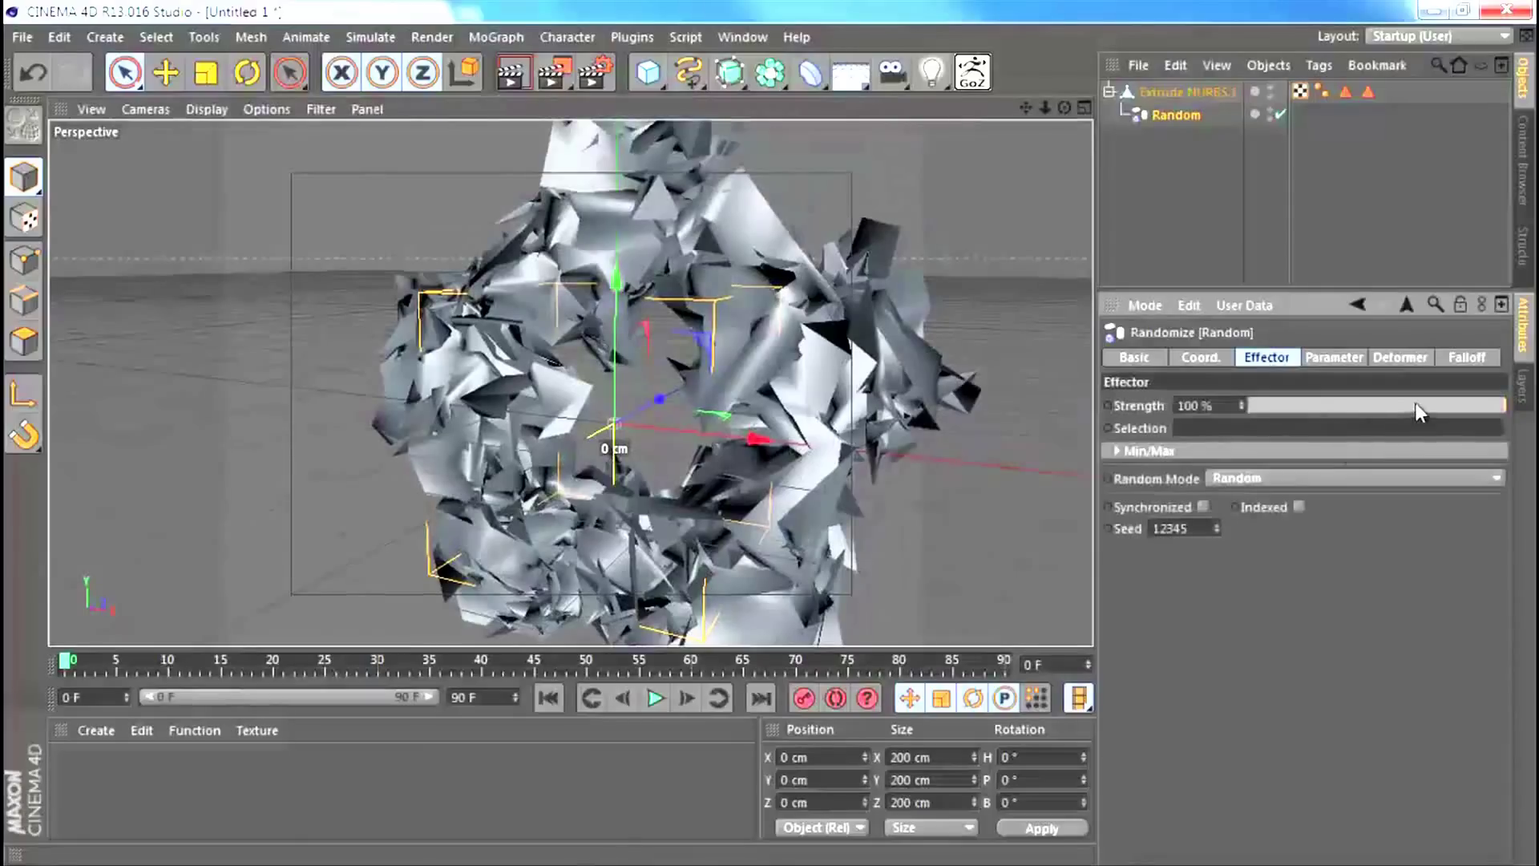
drag(1414, 404, 1274, 420)
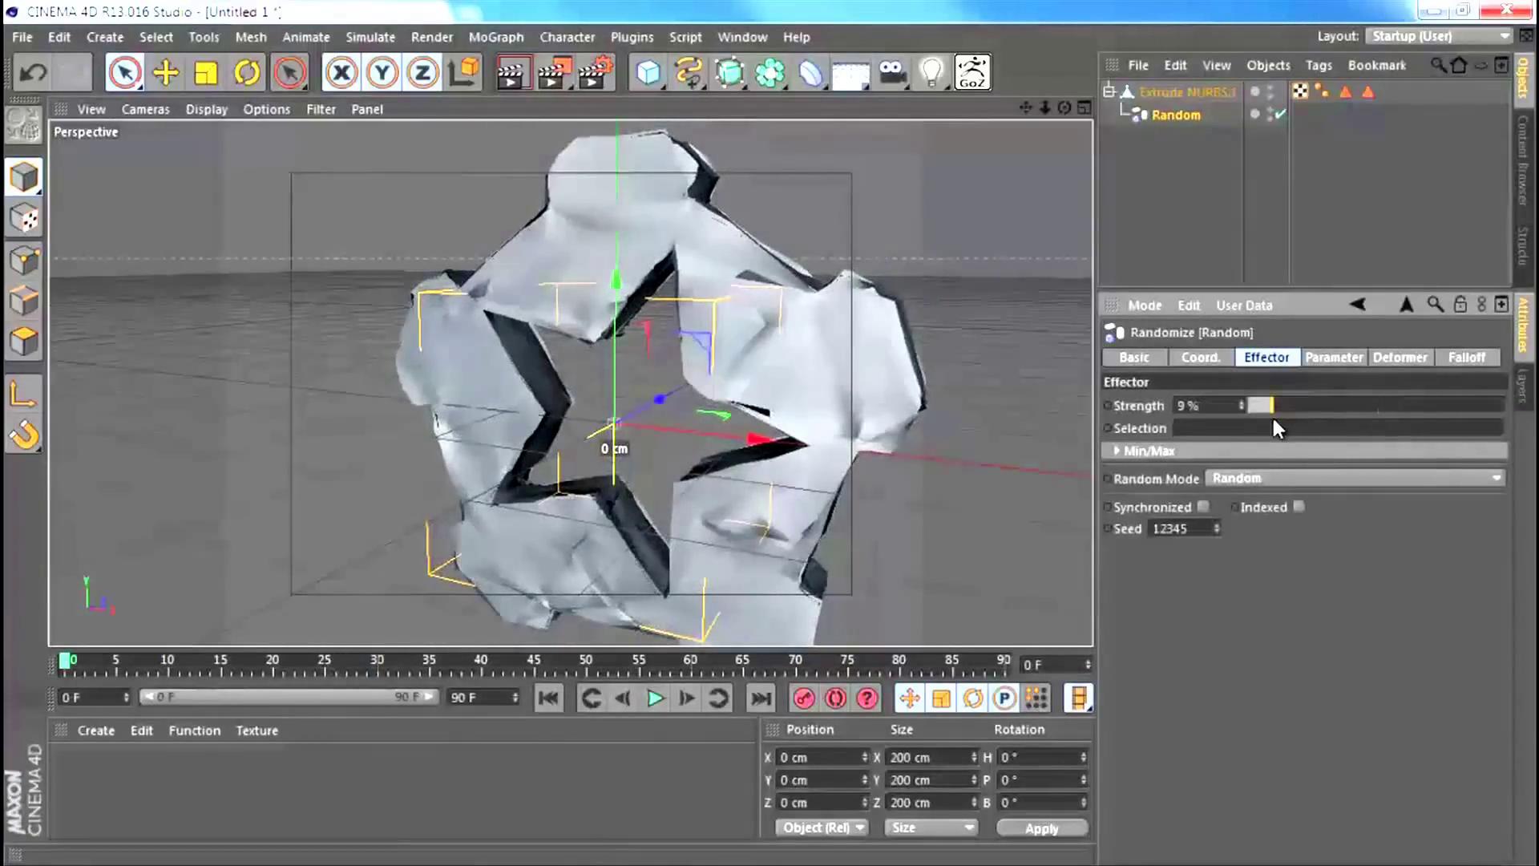
alt+drag(824, 465, 901, 297)
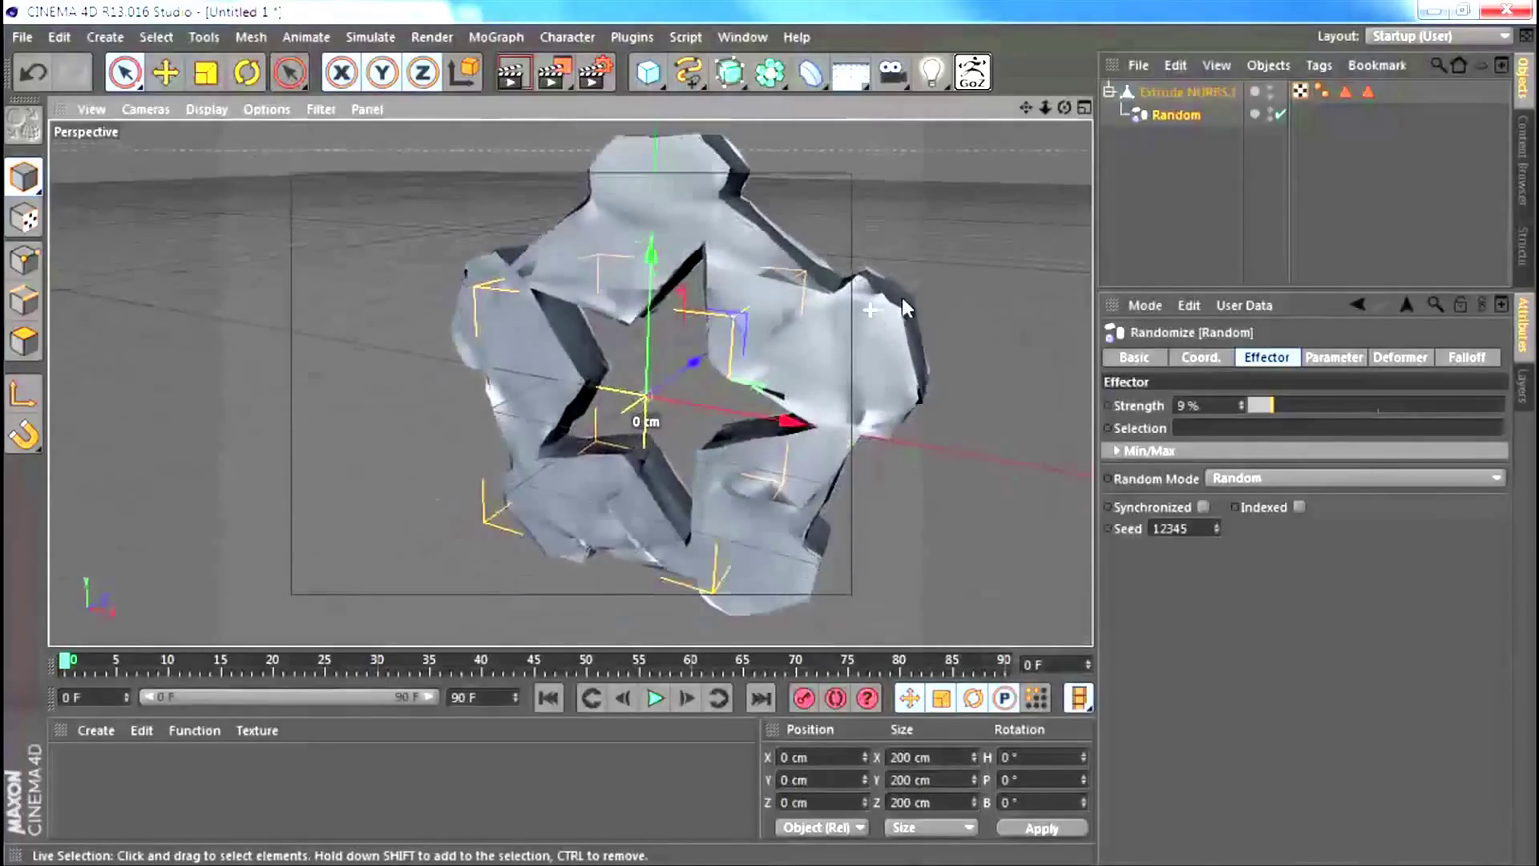
scroll(760, 297, up, 5)
scroll(761, 321, down, 4)
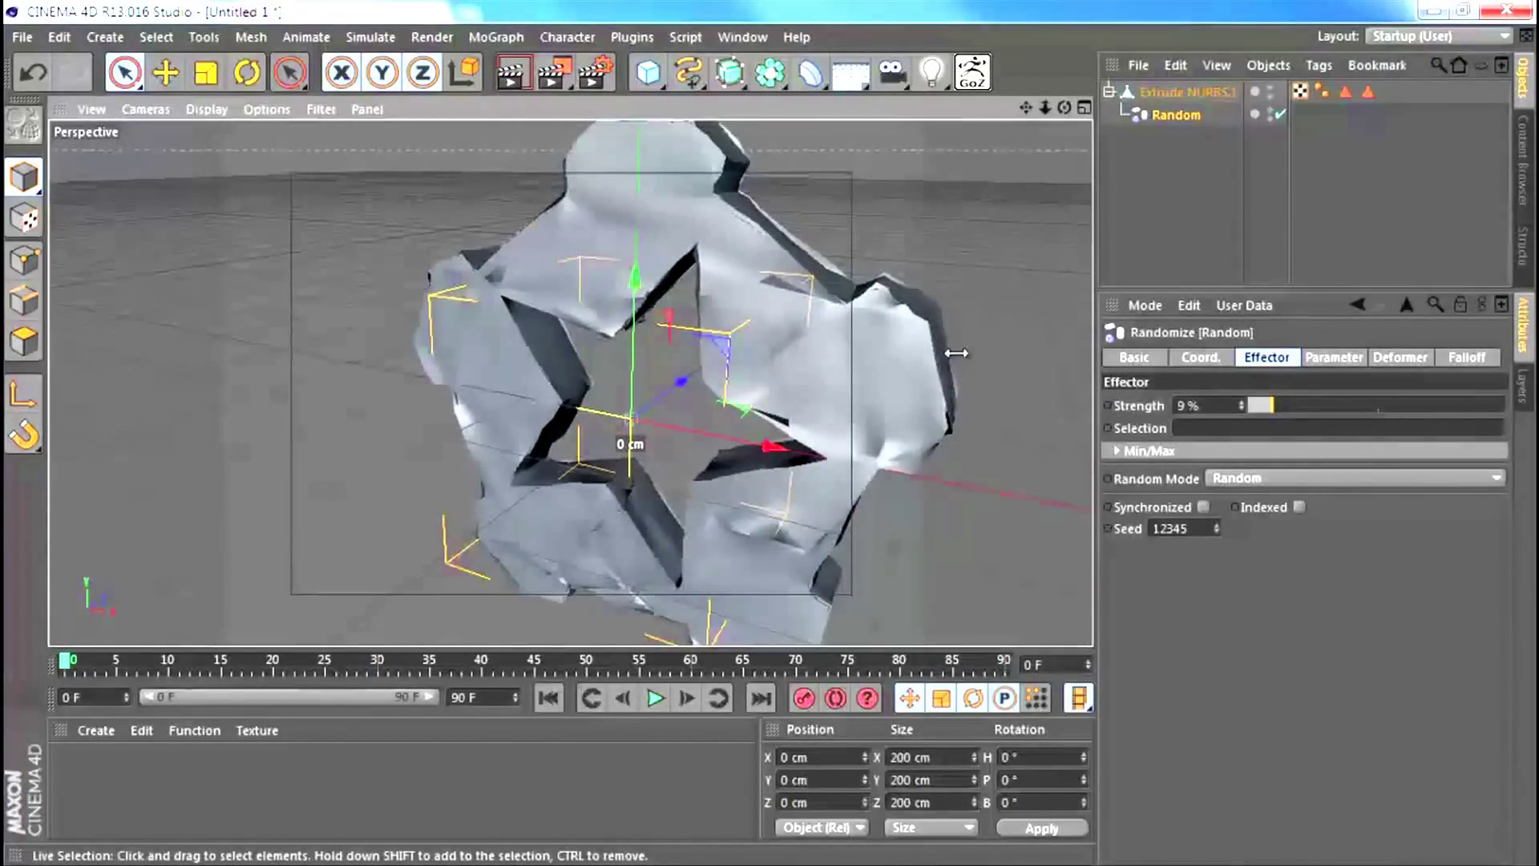
Step: Delete the Phong tag from the star mesh and inspect its faceted surface up close and from the side
click(1318, 85)
key(Delete)
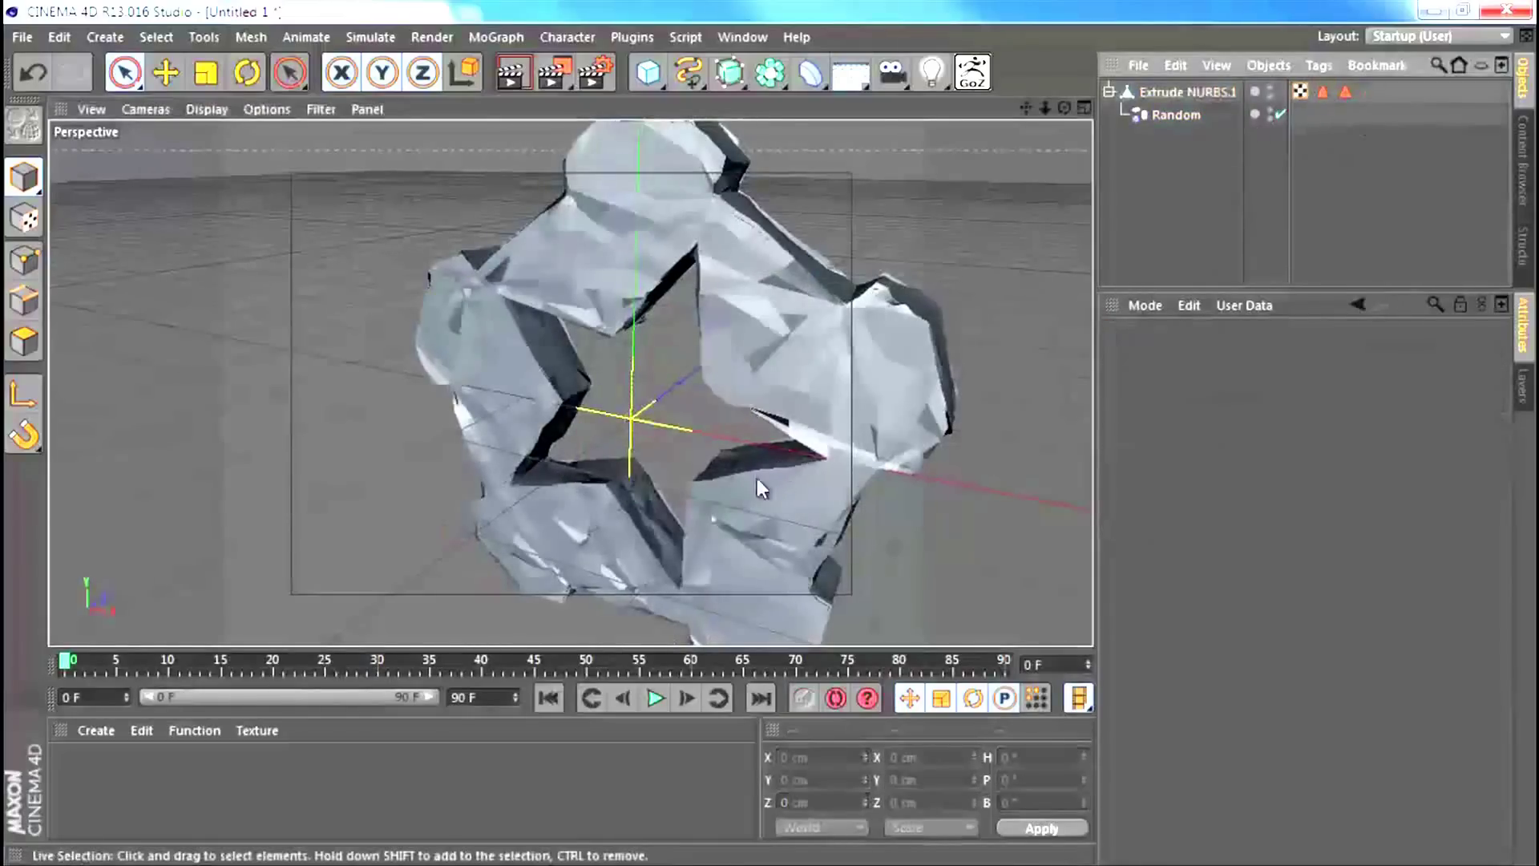
alt+drag(863, 378, 761, 357)
scroll(641, 422, up, 2)
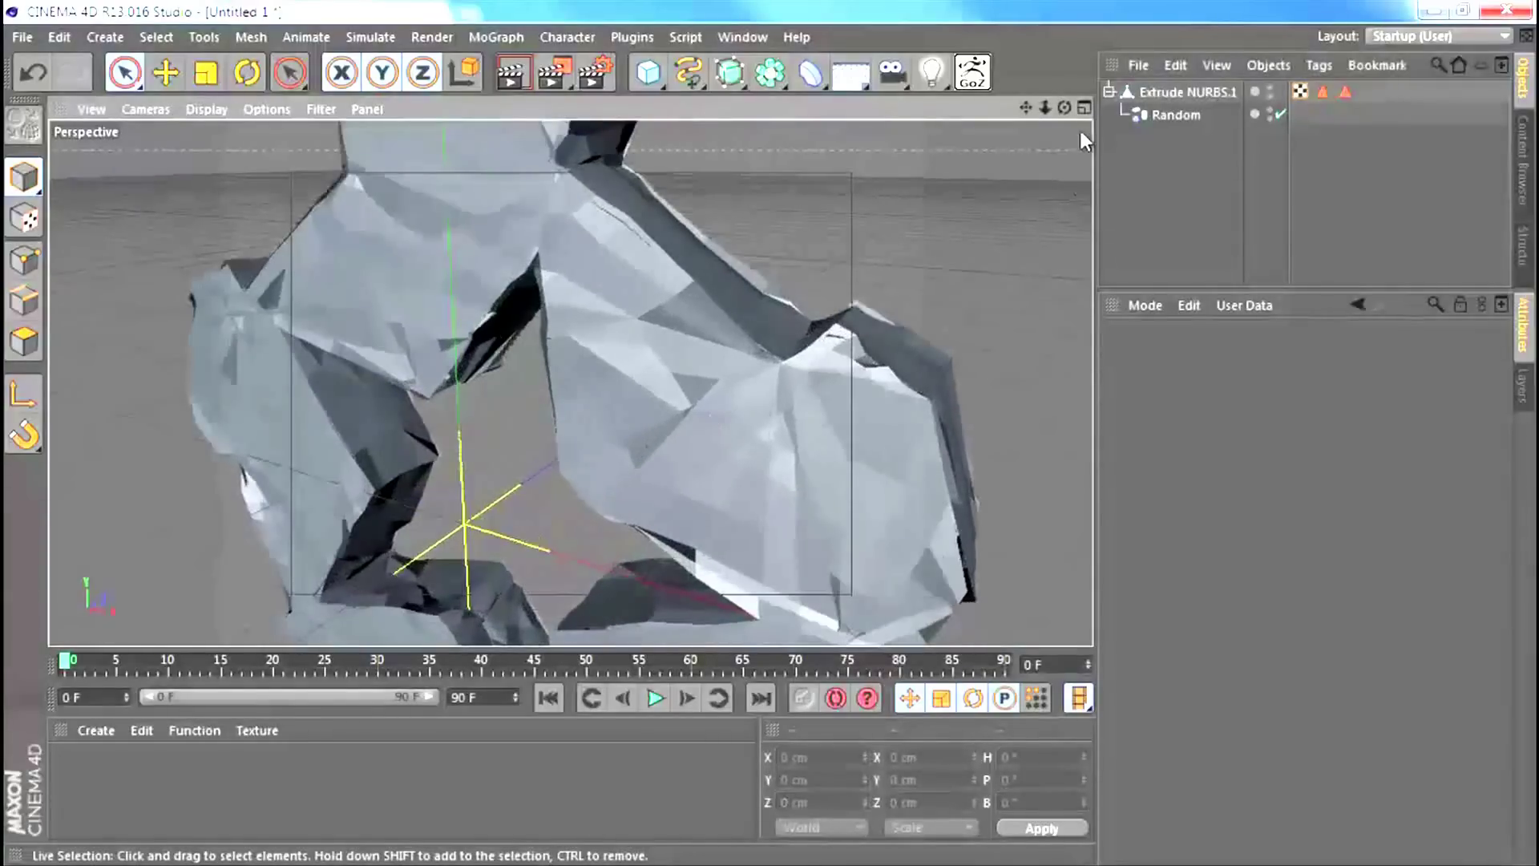
scroll(697, 491, up, 2)
scroll(681, 329, up, 2)
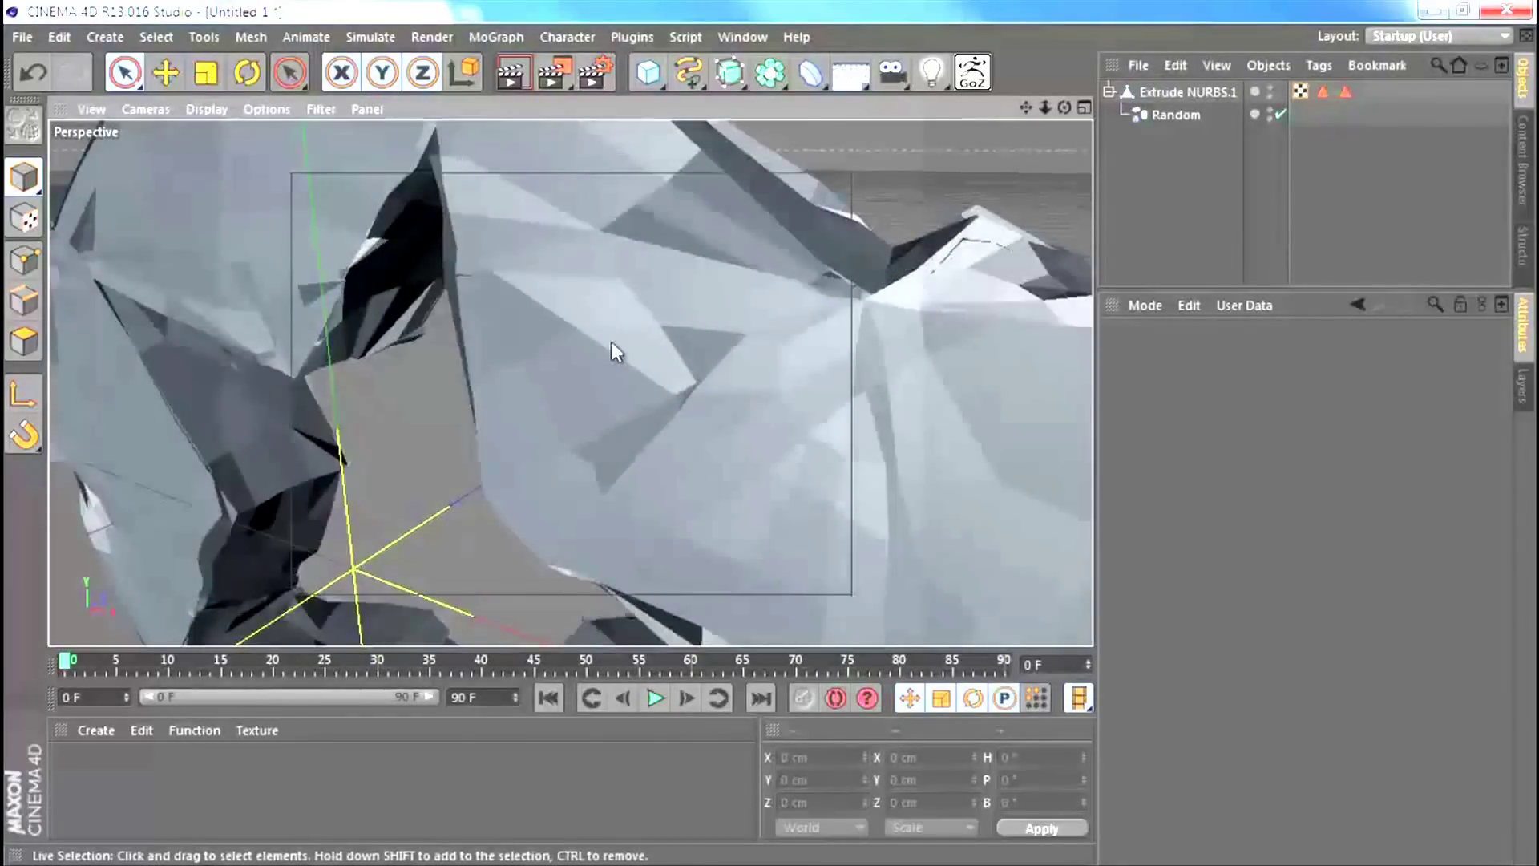
alt+drag(741, 458, 506, 410)
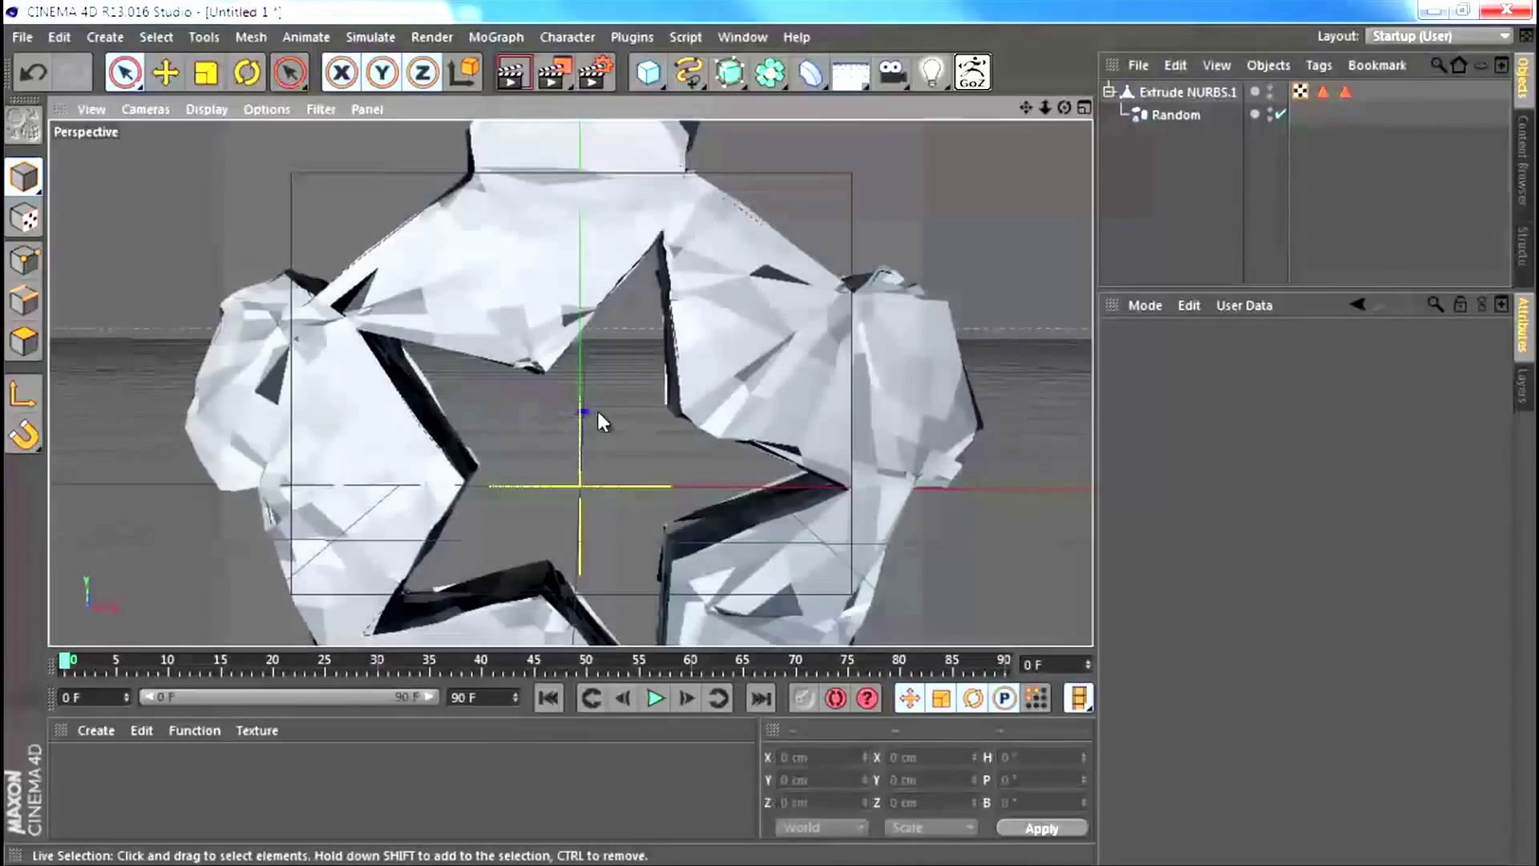
scroll(598, 413, down, 2)
scroll(658, 459, down, 2)
alt+drag(601, 519, 563, 436)
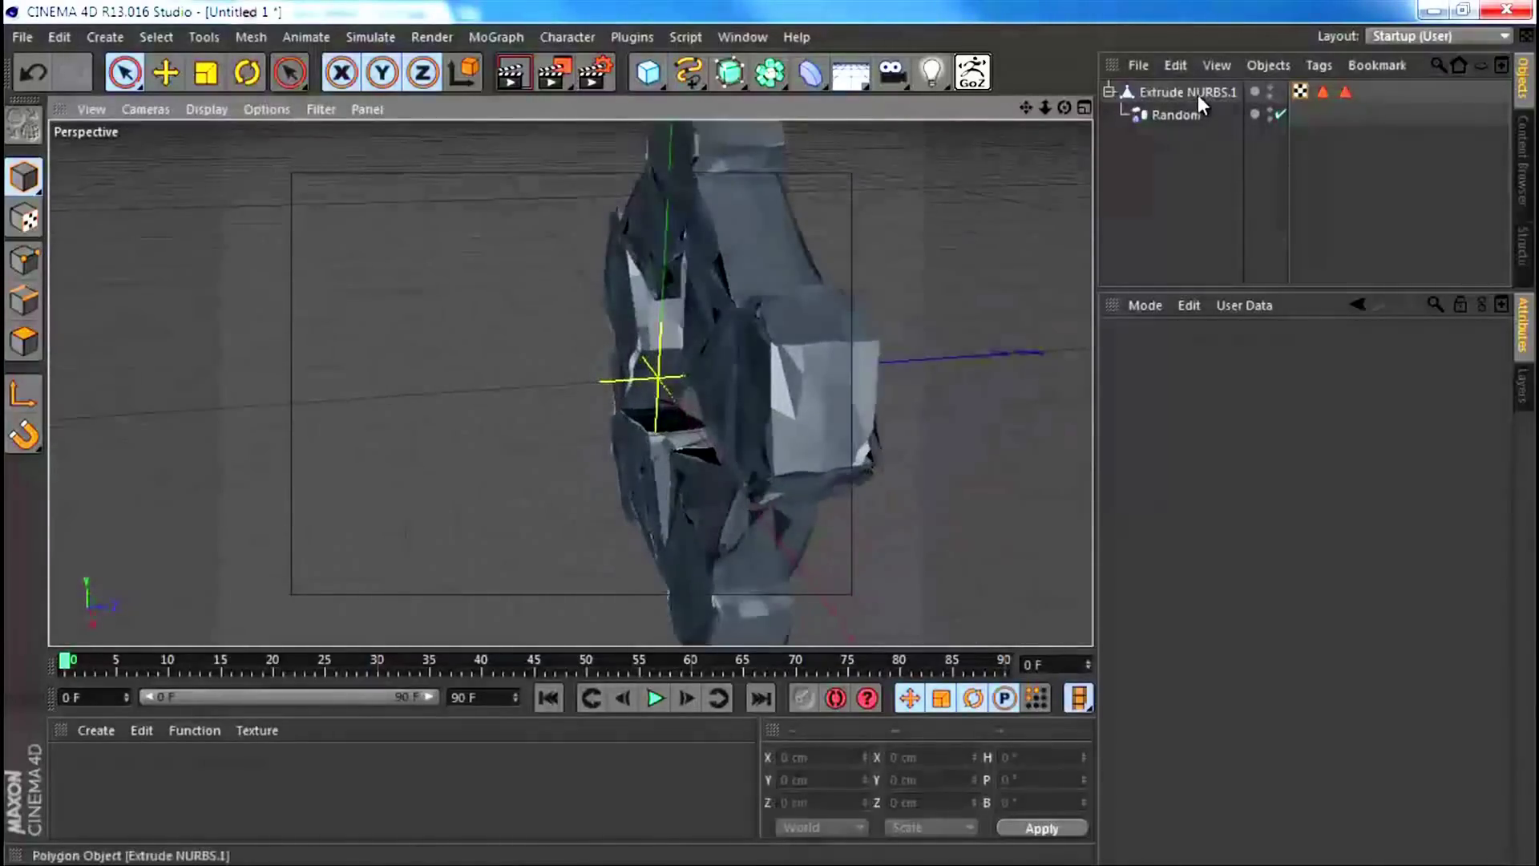
Step: Raise the Random effector's Strength to 38 % and examine the gaps between polygons along the mesh's side
click(1187, 92)
click(1176, 115)
drag(1290, 409, 1348, 401)
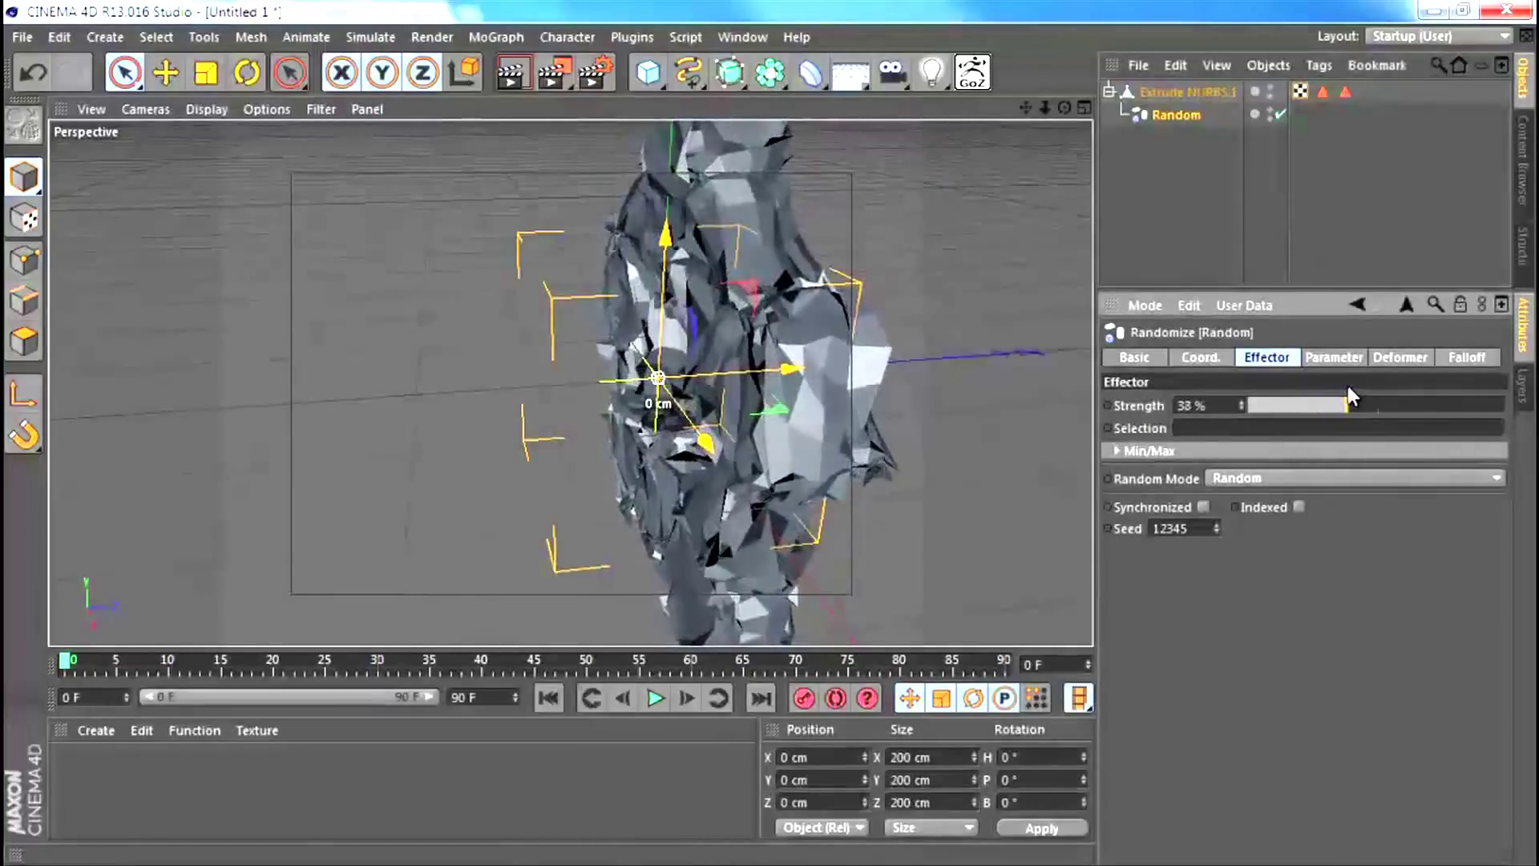
alt+drag(897, 321, 513, 487)
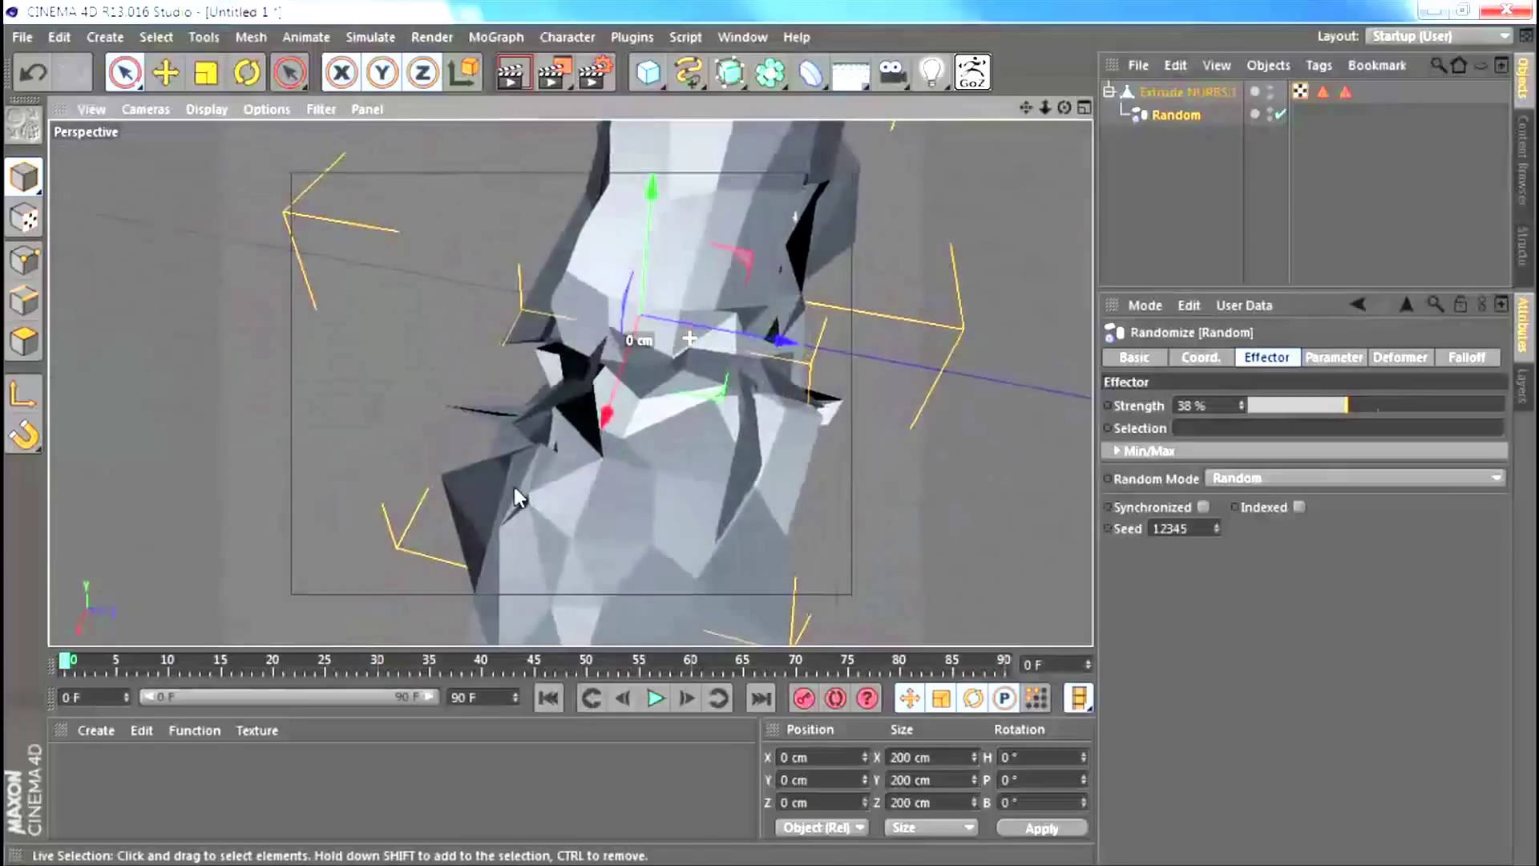
alt+right_drag(710, 383, 824, 279)
alt+middle_drag(824, 279, 715, 366)
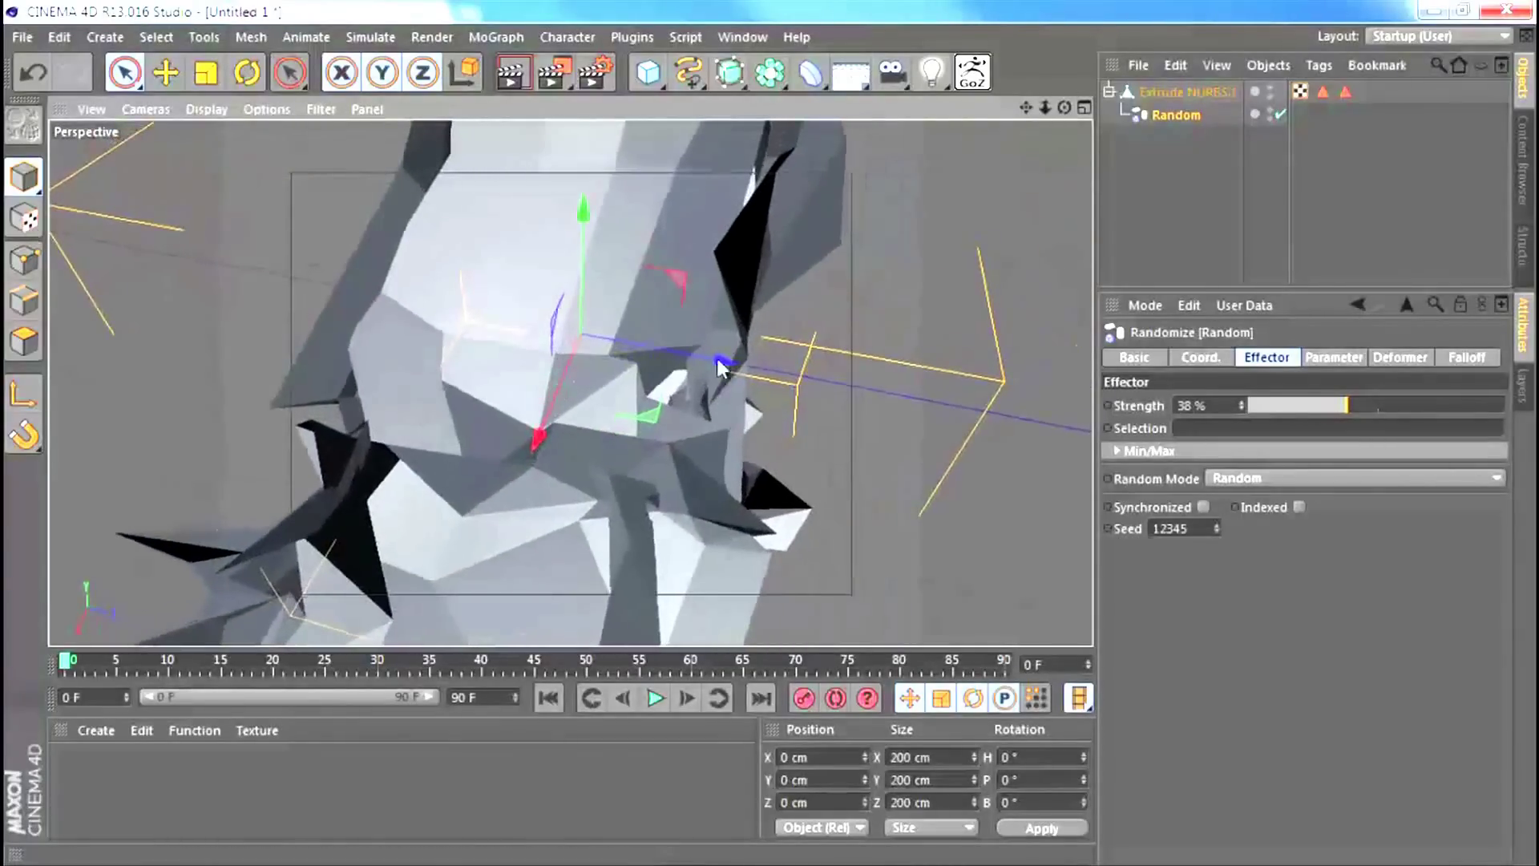
mouse_move(694, 363)
alt+mouse_down()
mouse_move(733, 346)
mouse_move(741, 297)
alt+mouse_up()
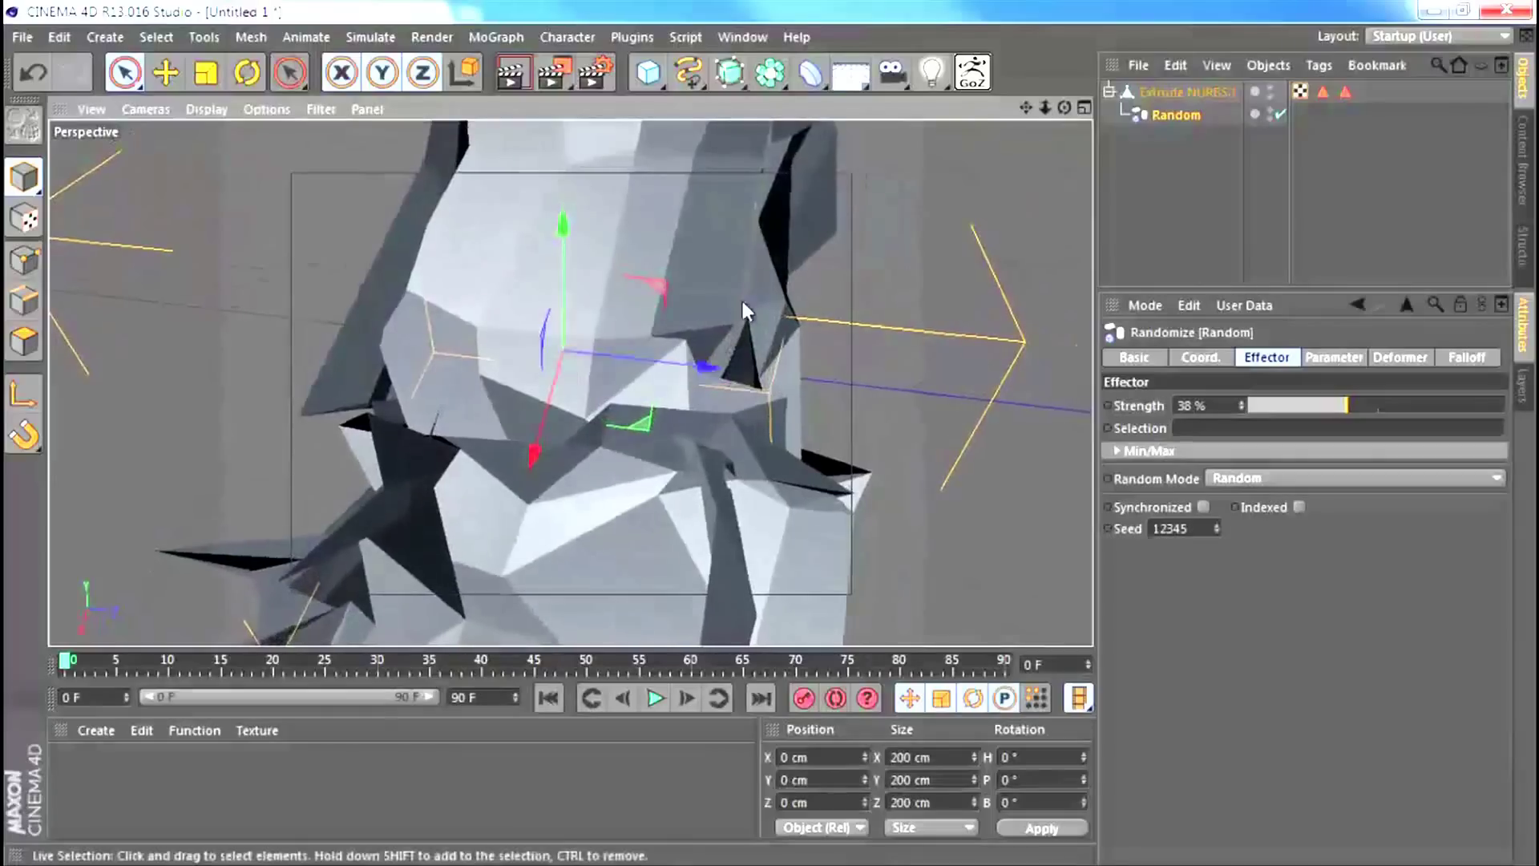
alt+drag(710, 361, 614, 401)
scroll(569, 441, down, 5)
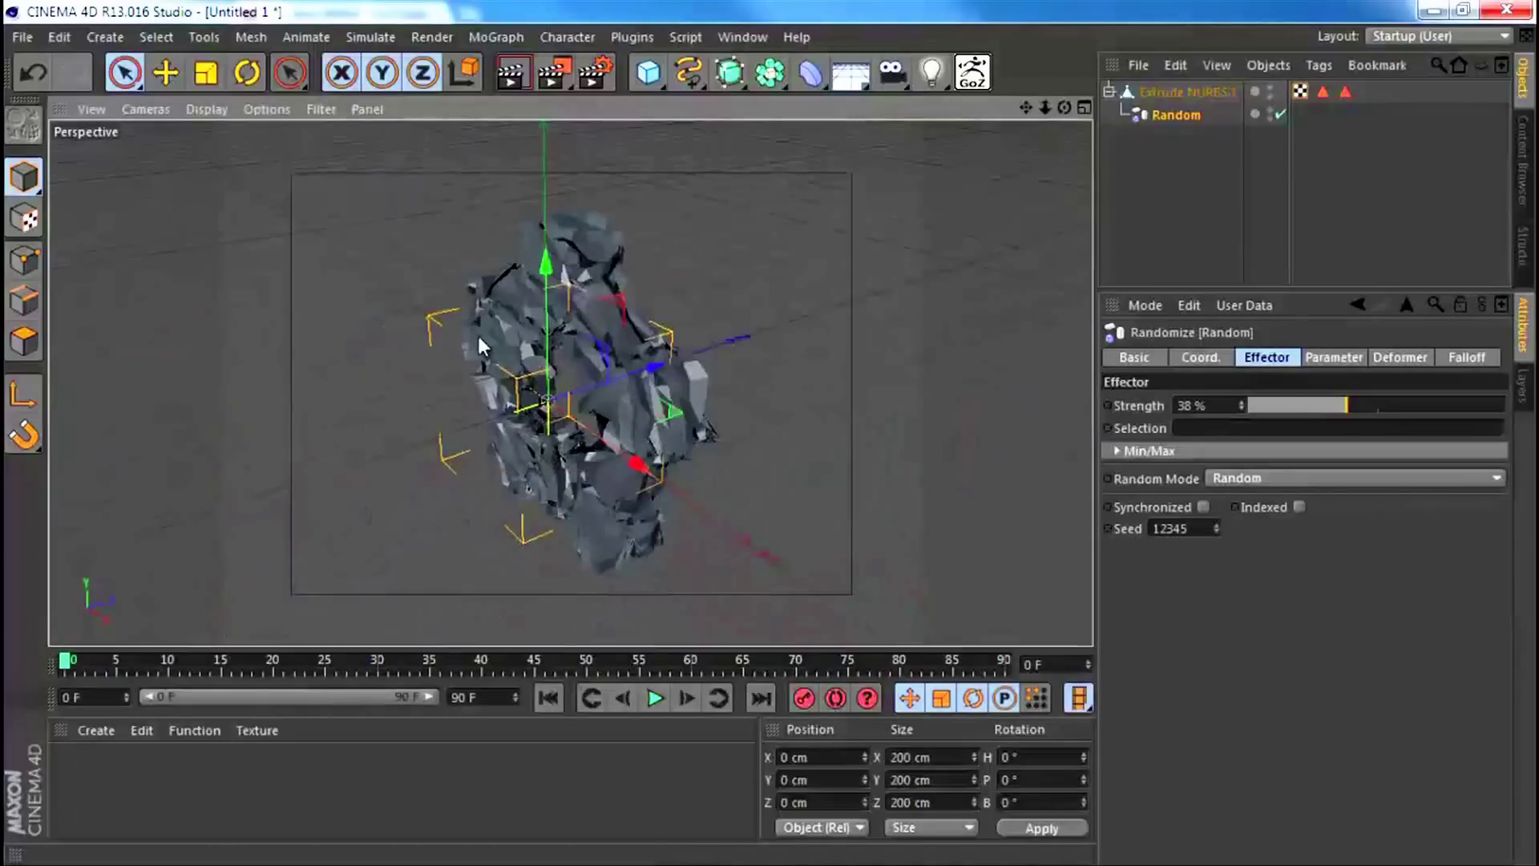
Step: Optimize the star mesh in Polygon mode and inspect the deformed surface up close and from the front
click(1185, 91)
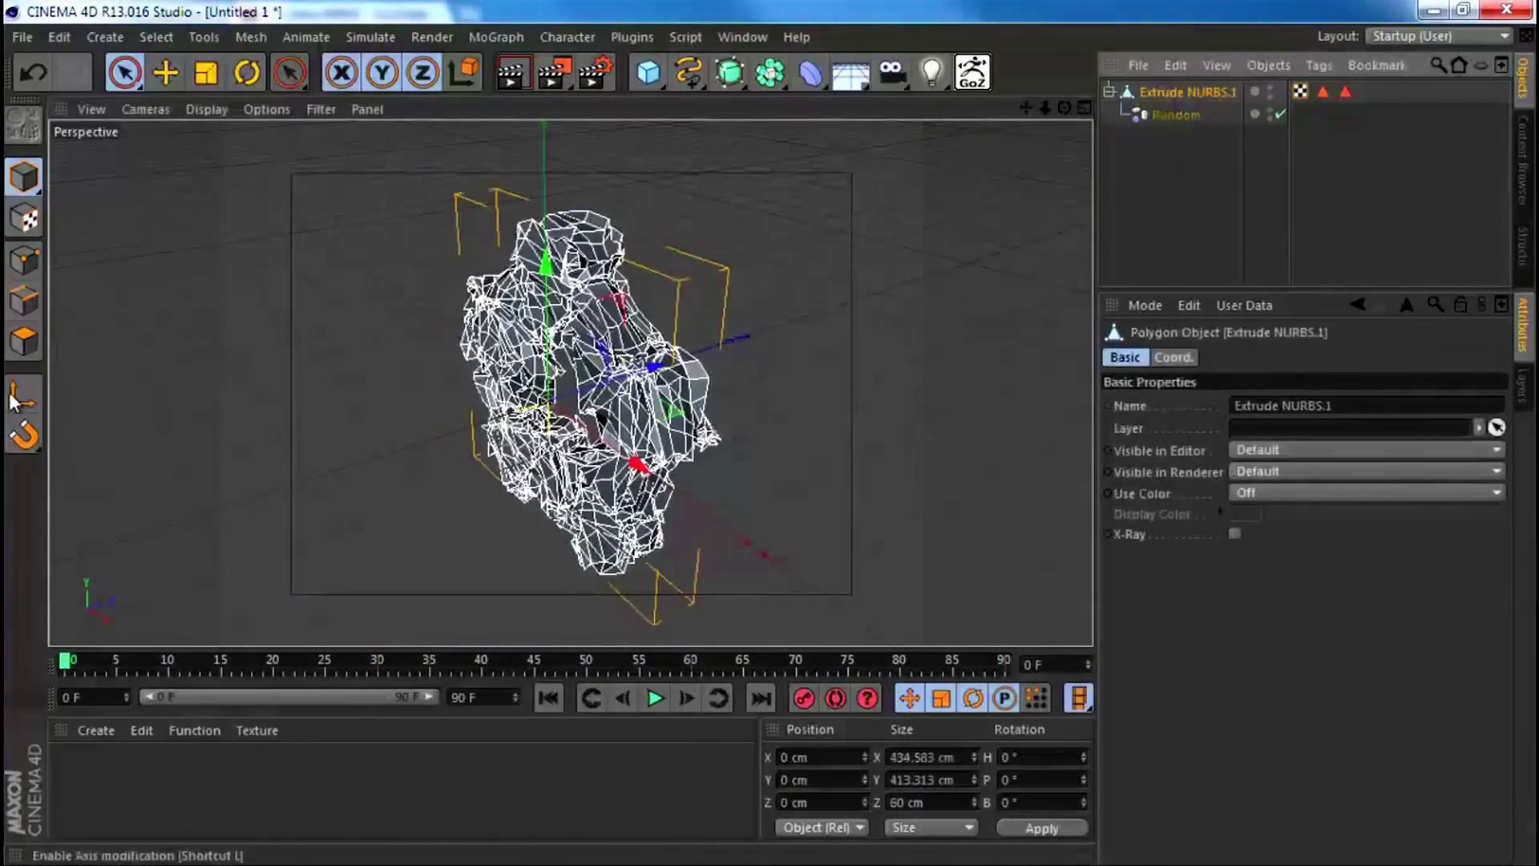
click(29, 340)
scroll(409, 468, up, 3)
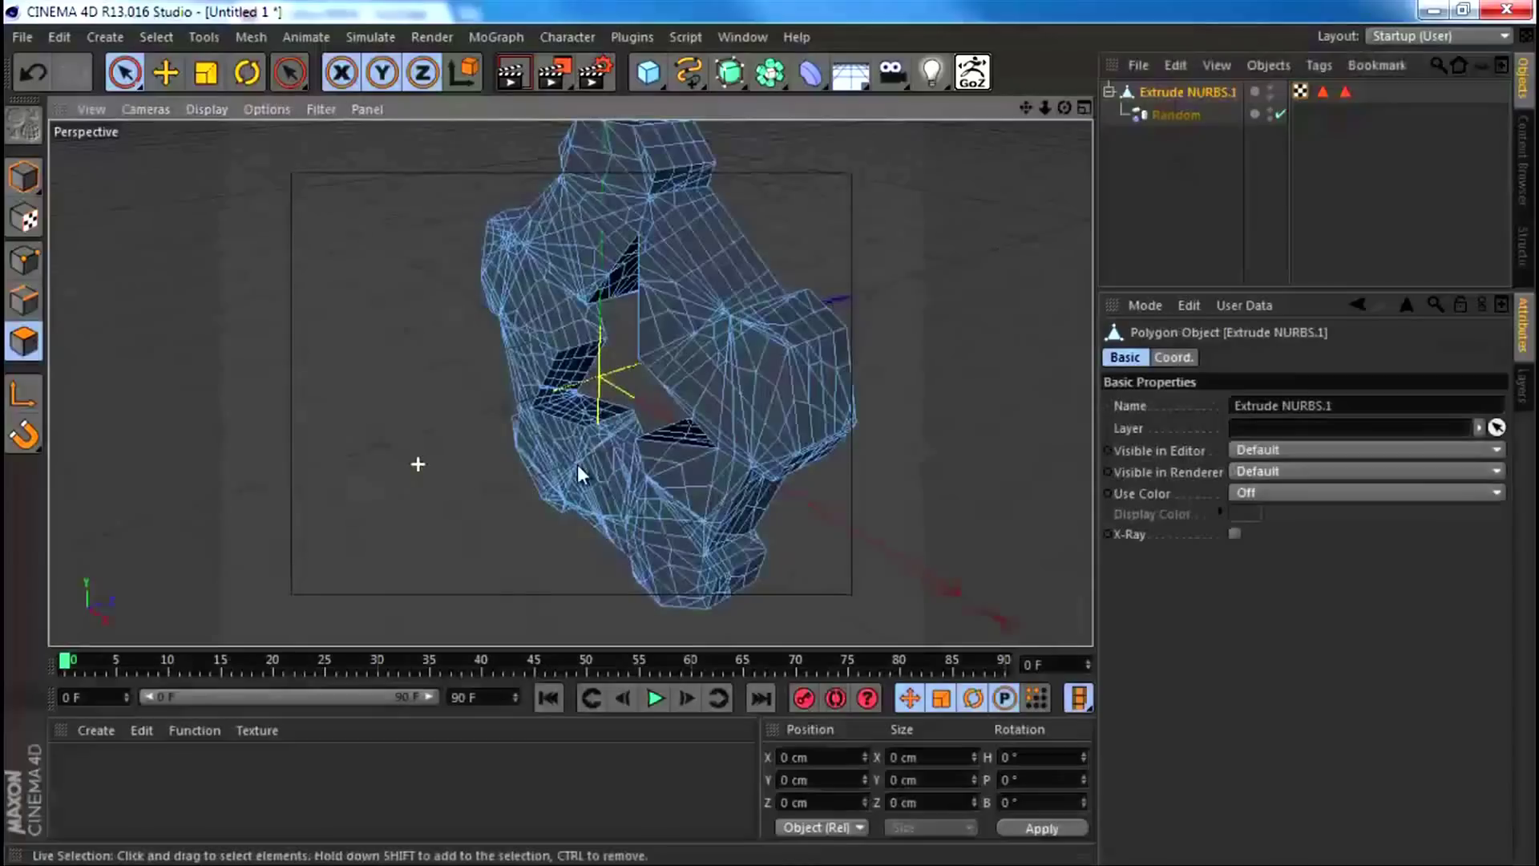
right_click(911, 338)
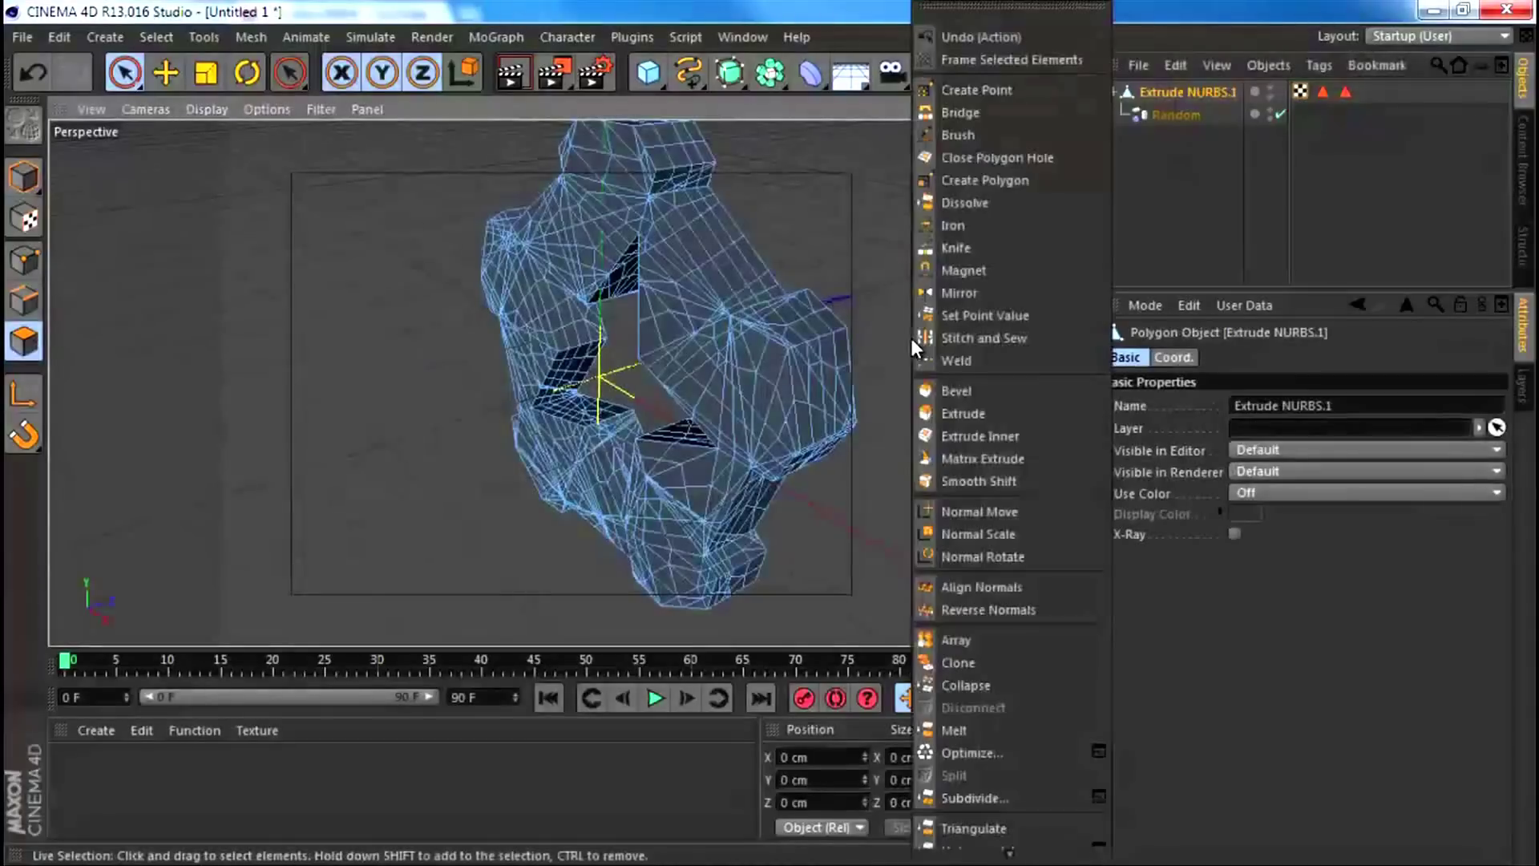
click(968, 755)
click(1232, 128)
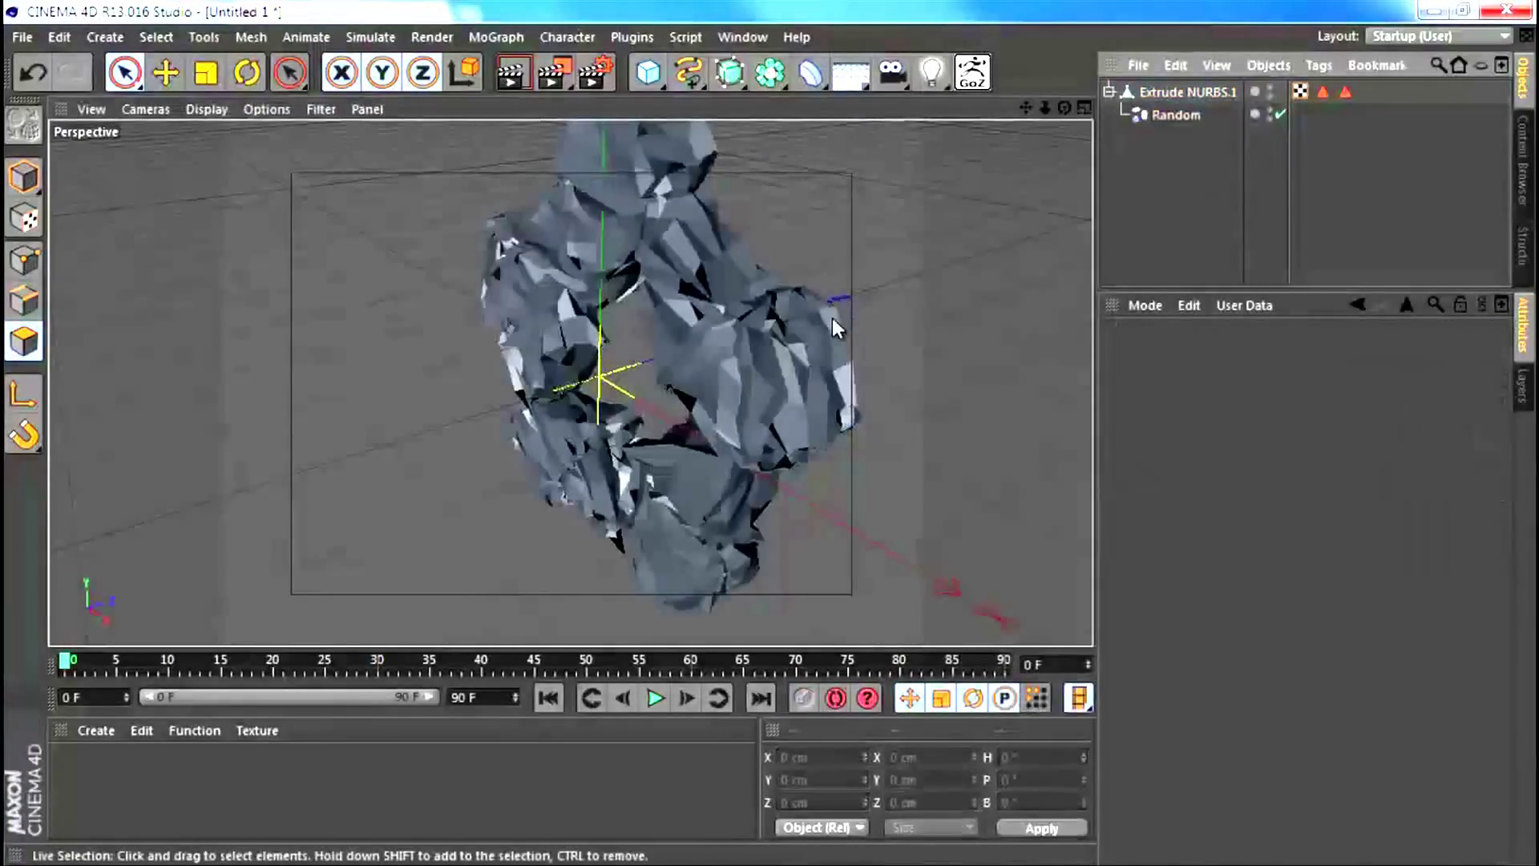
alt+drag(794, 273, 733, 441)
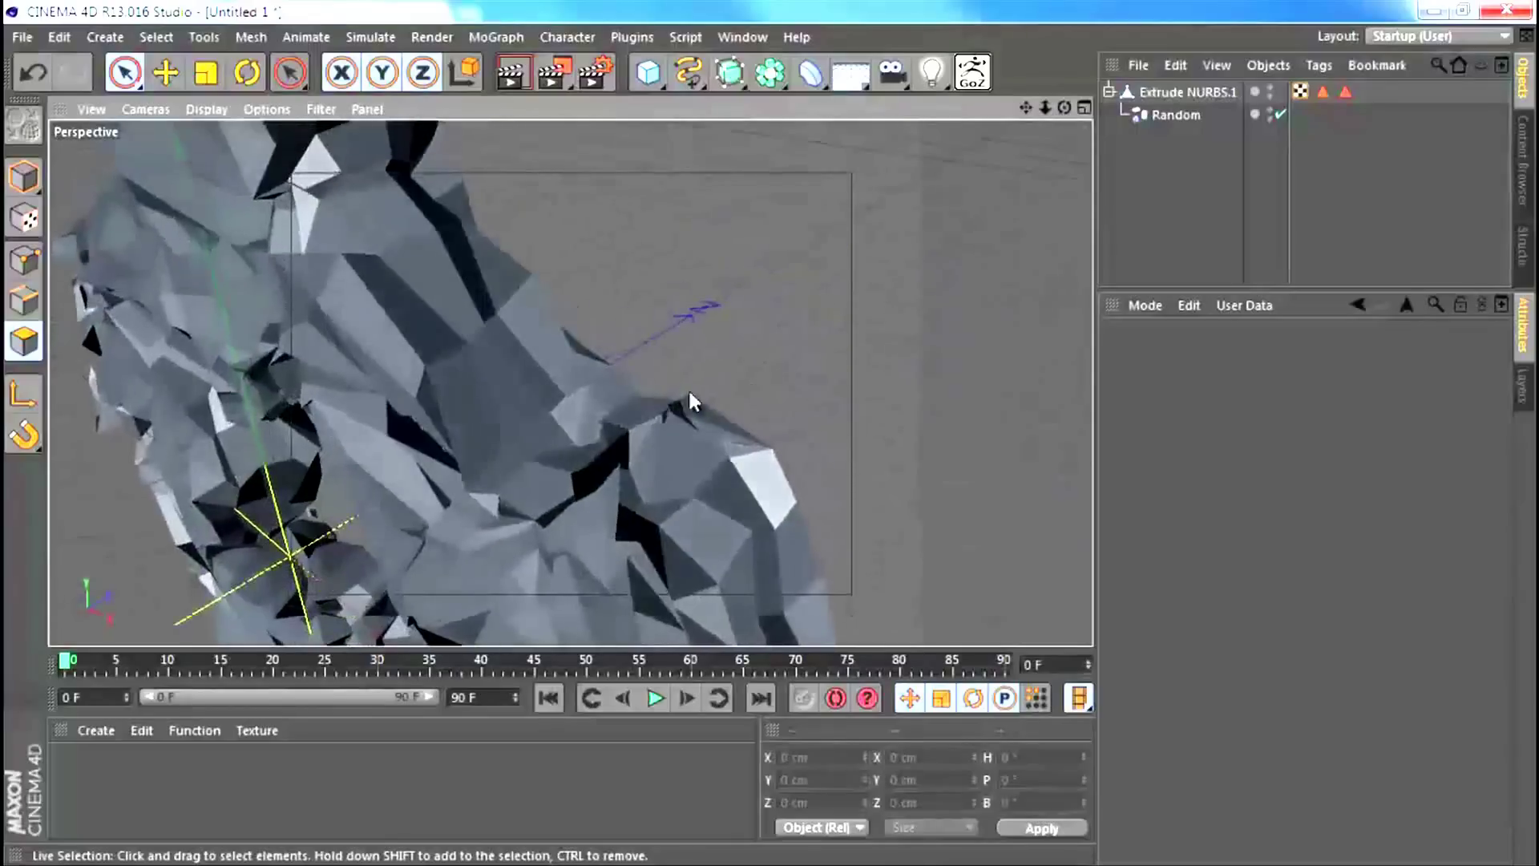
alt+right_drag(688, 388, 436, 454)
alt+drag(516, 465, 707, 263)
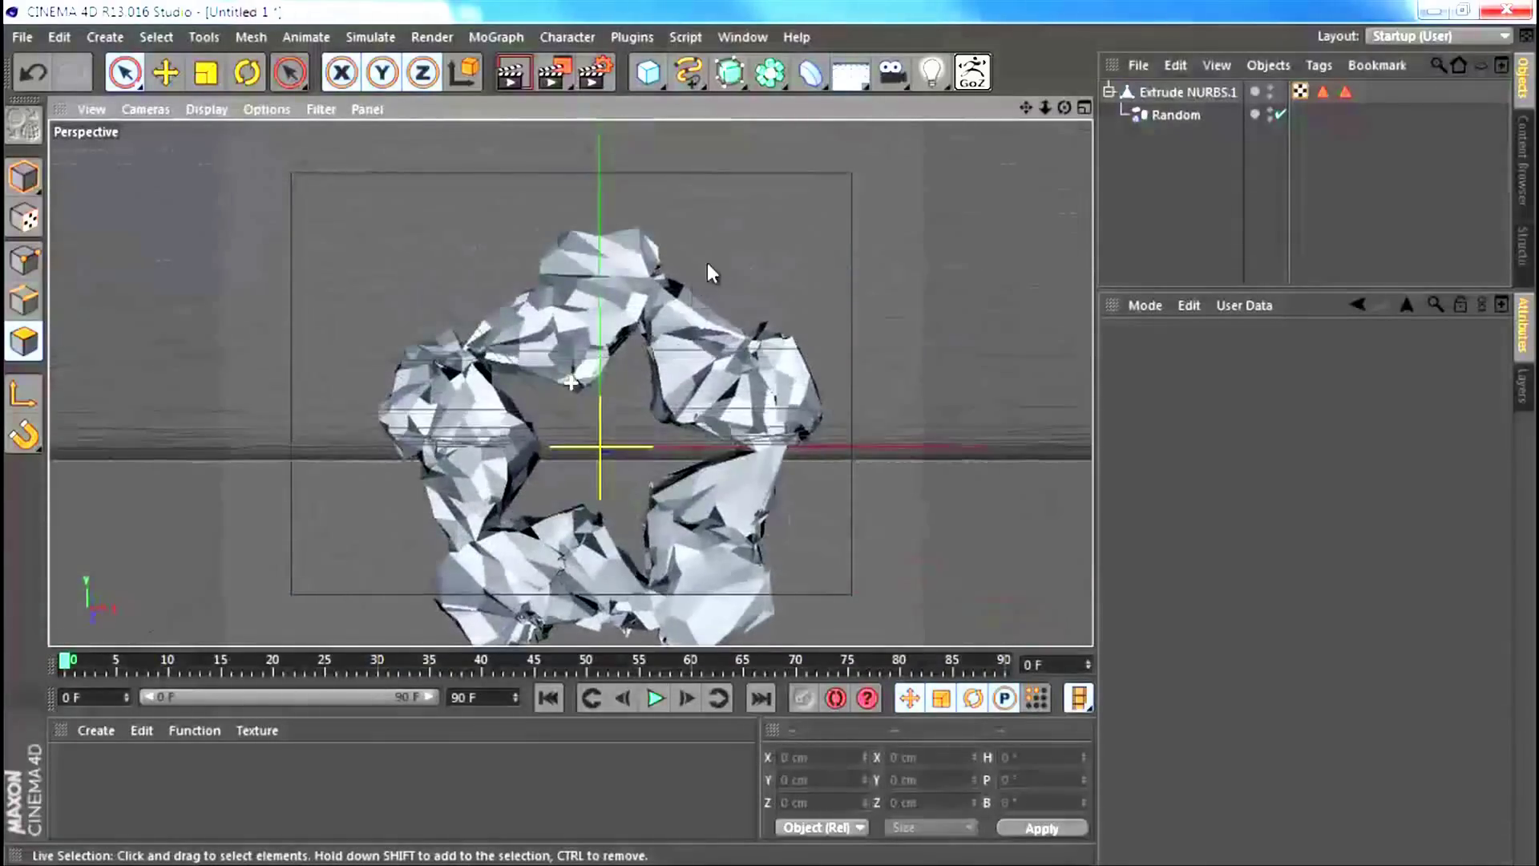
Step: Set the Random effector's Strength to 100 % and its X, Y and Z position variation to 3 cm each
click(1176, 115)
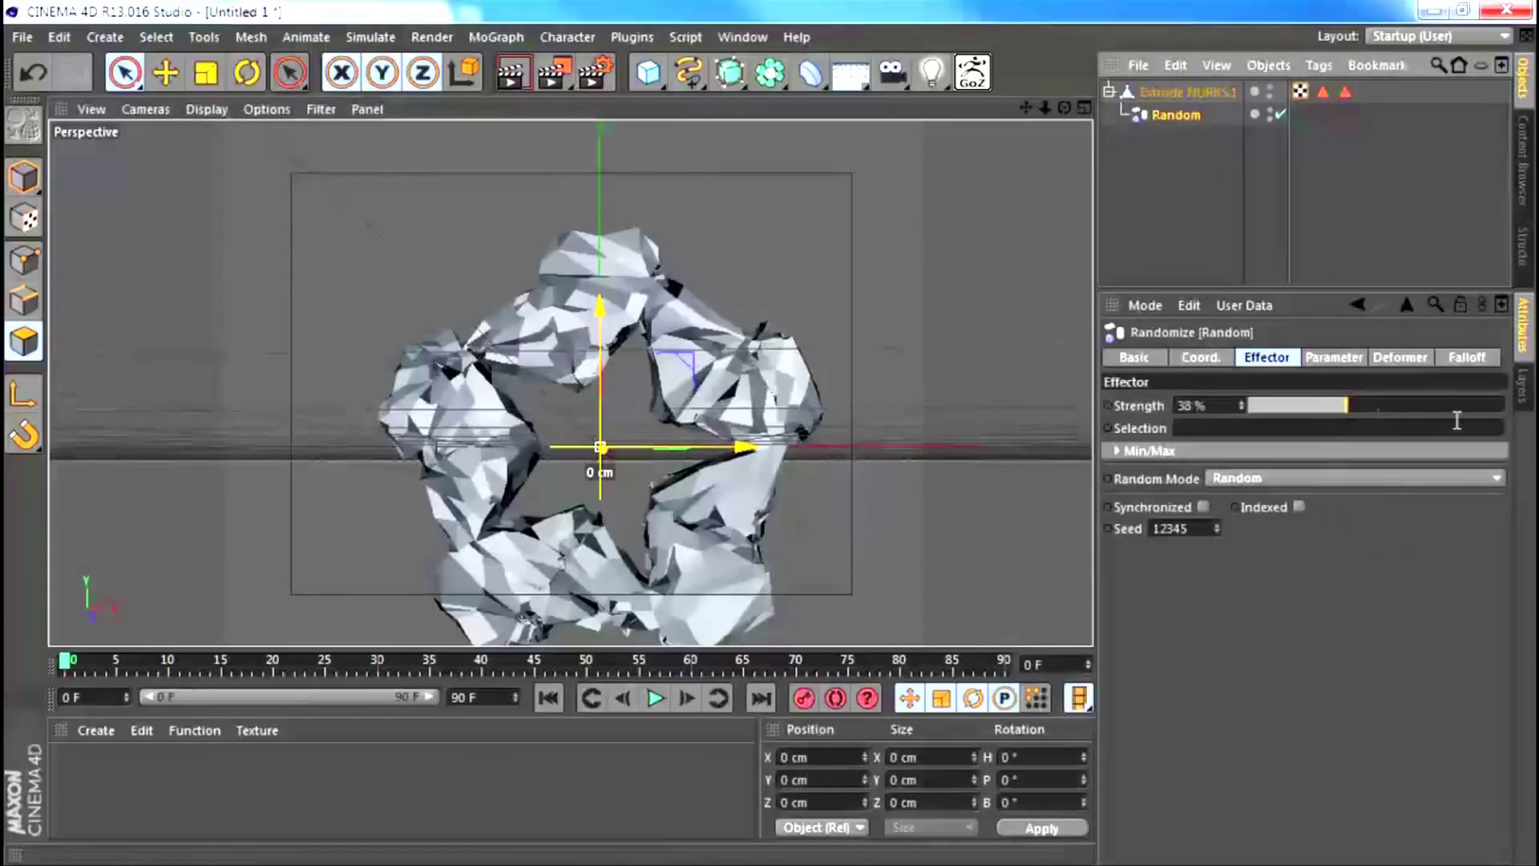
drag(1382, 404, 1507, 406)
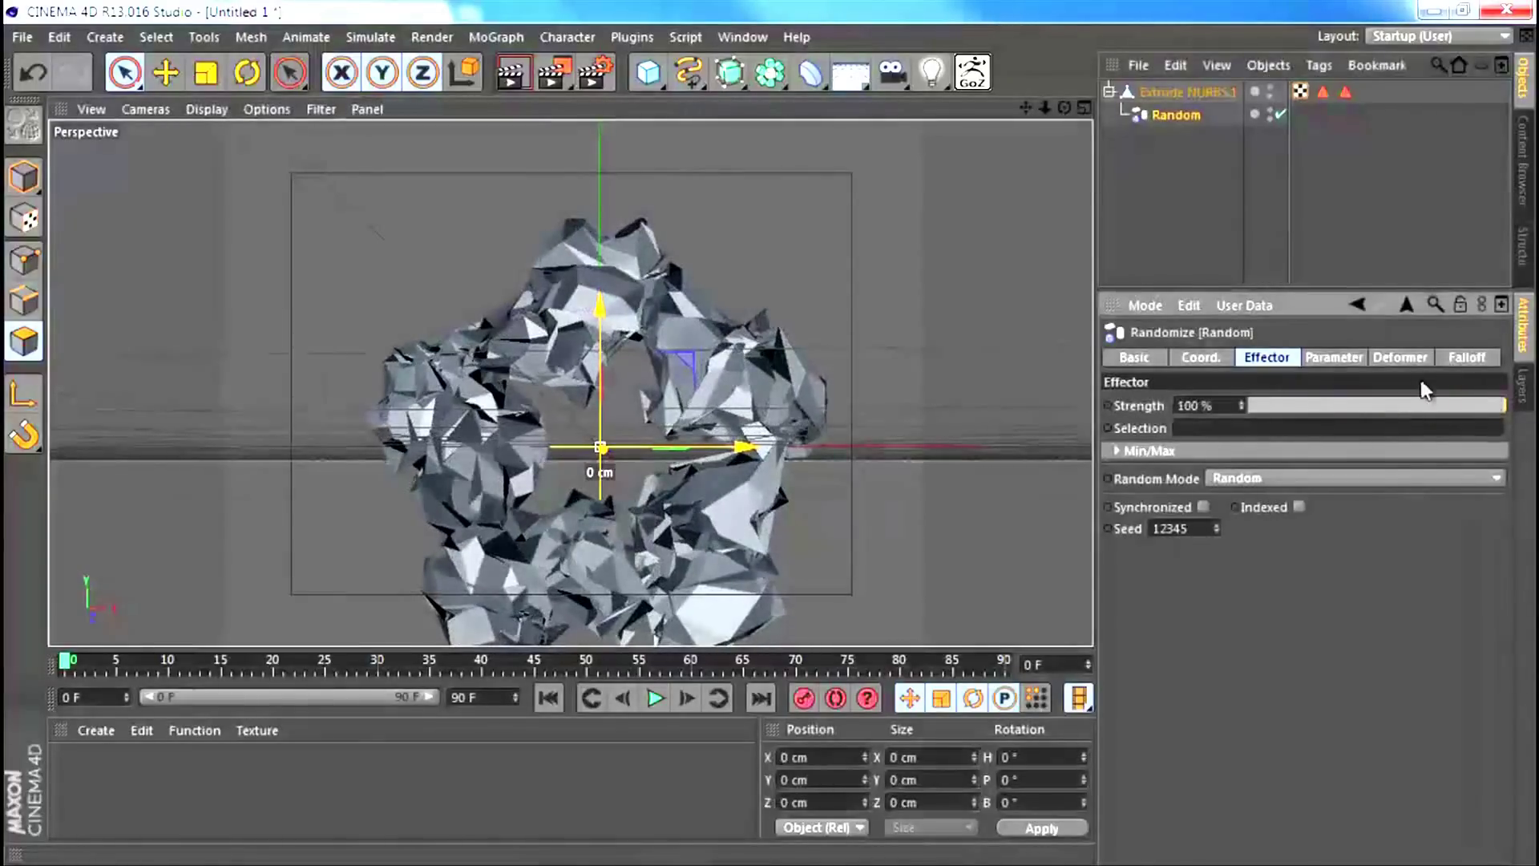
click(1323, 355)
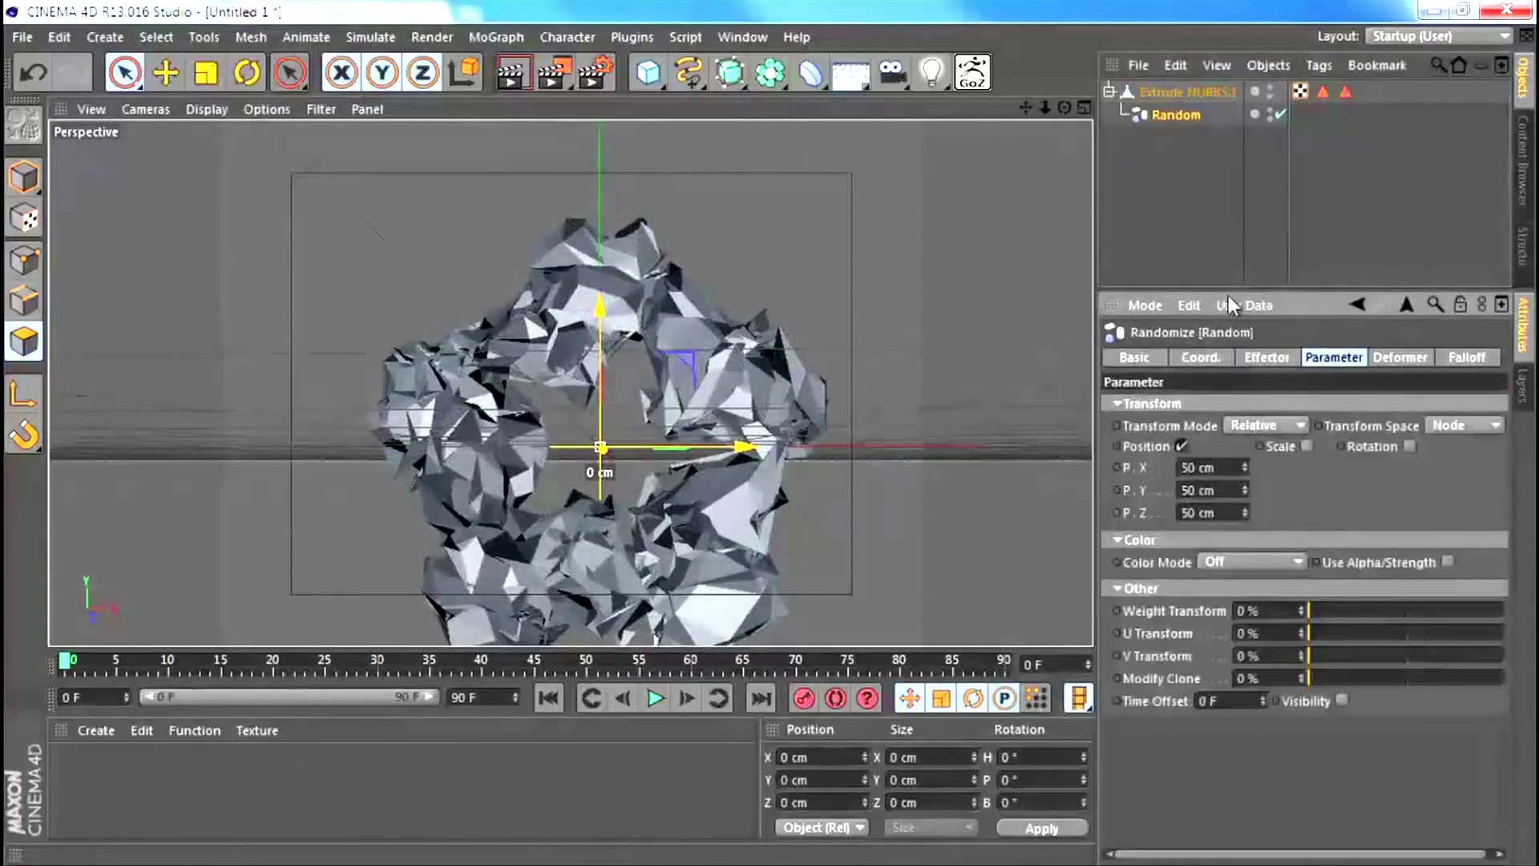
double_click(1210, 467)
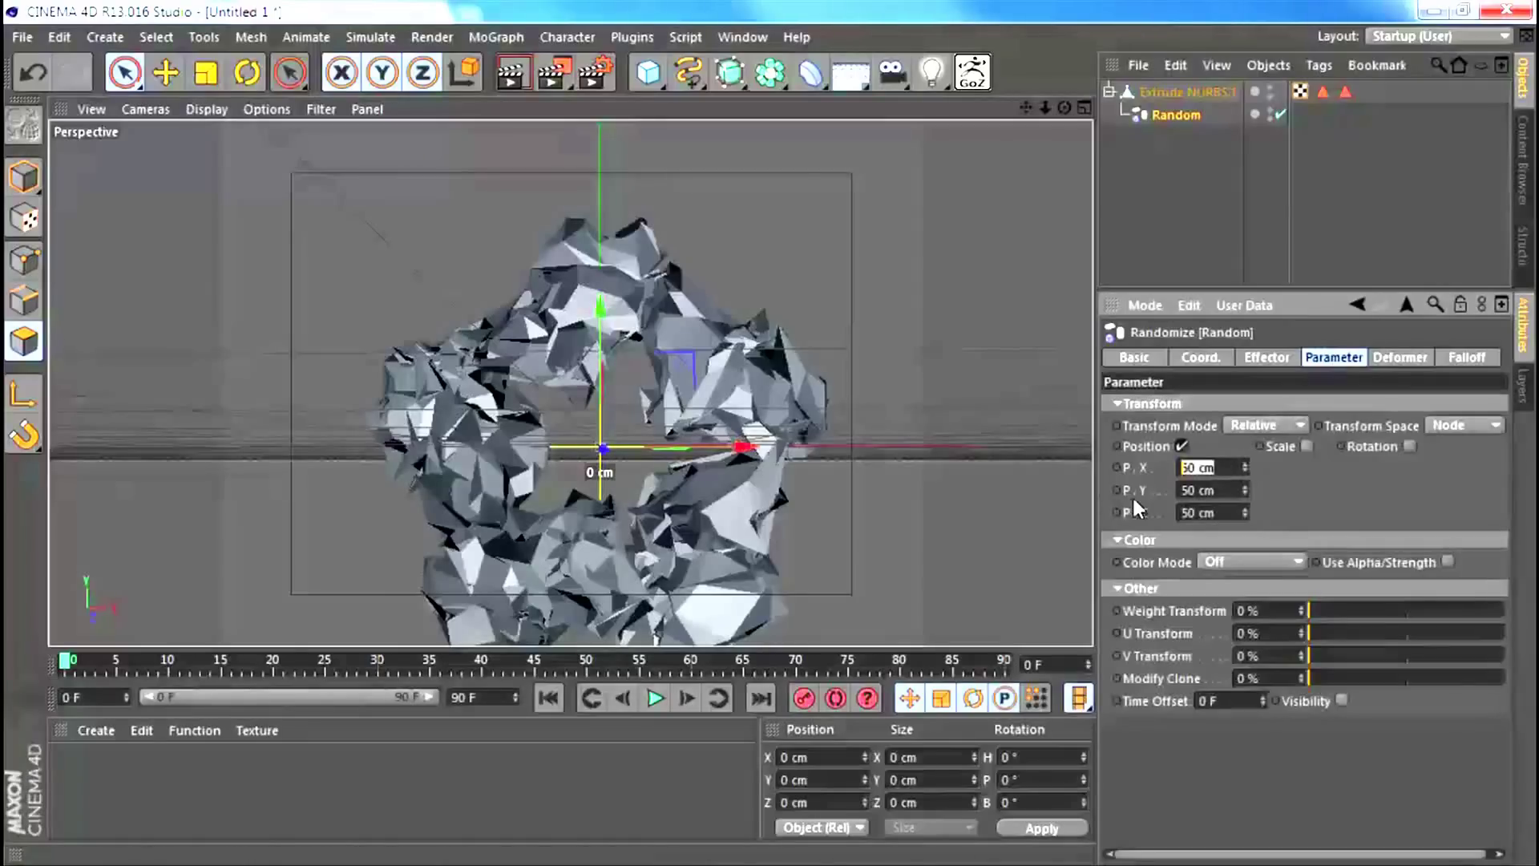
text(3)
key(Tab)
text(3)
key(Tab)
text(3)
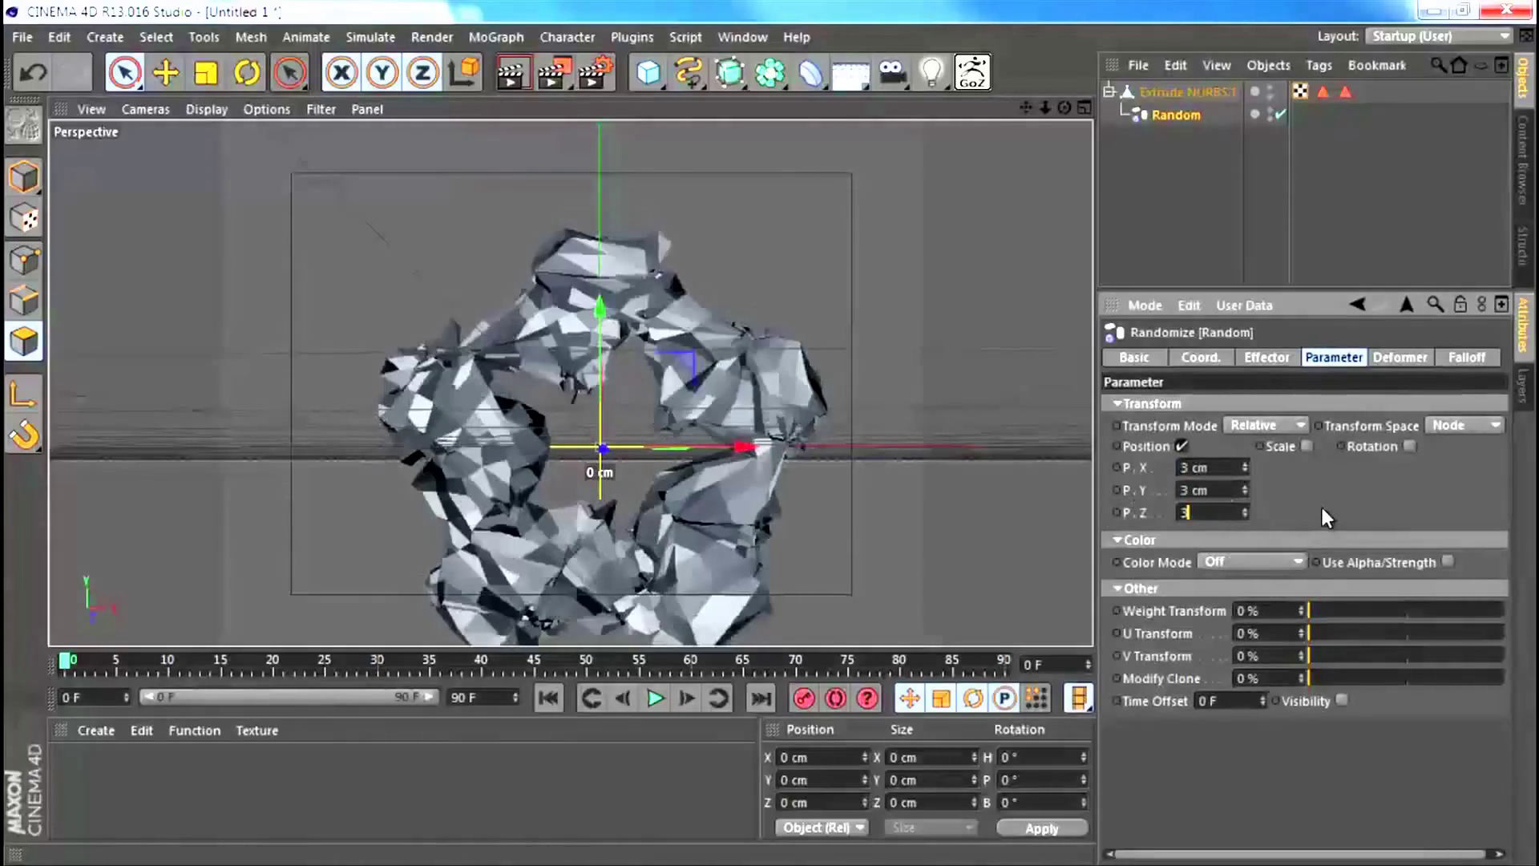
key(Return)
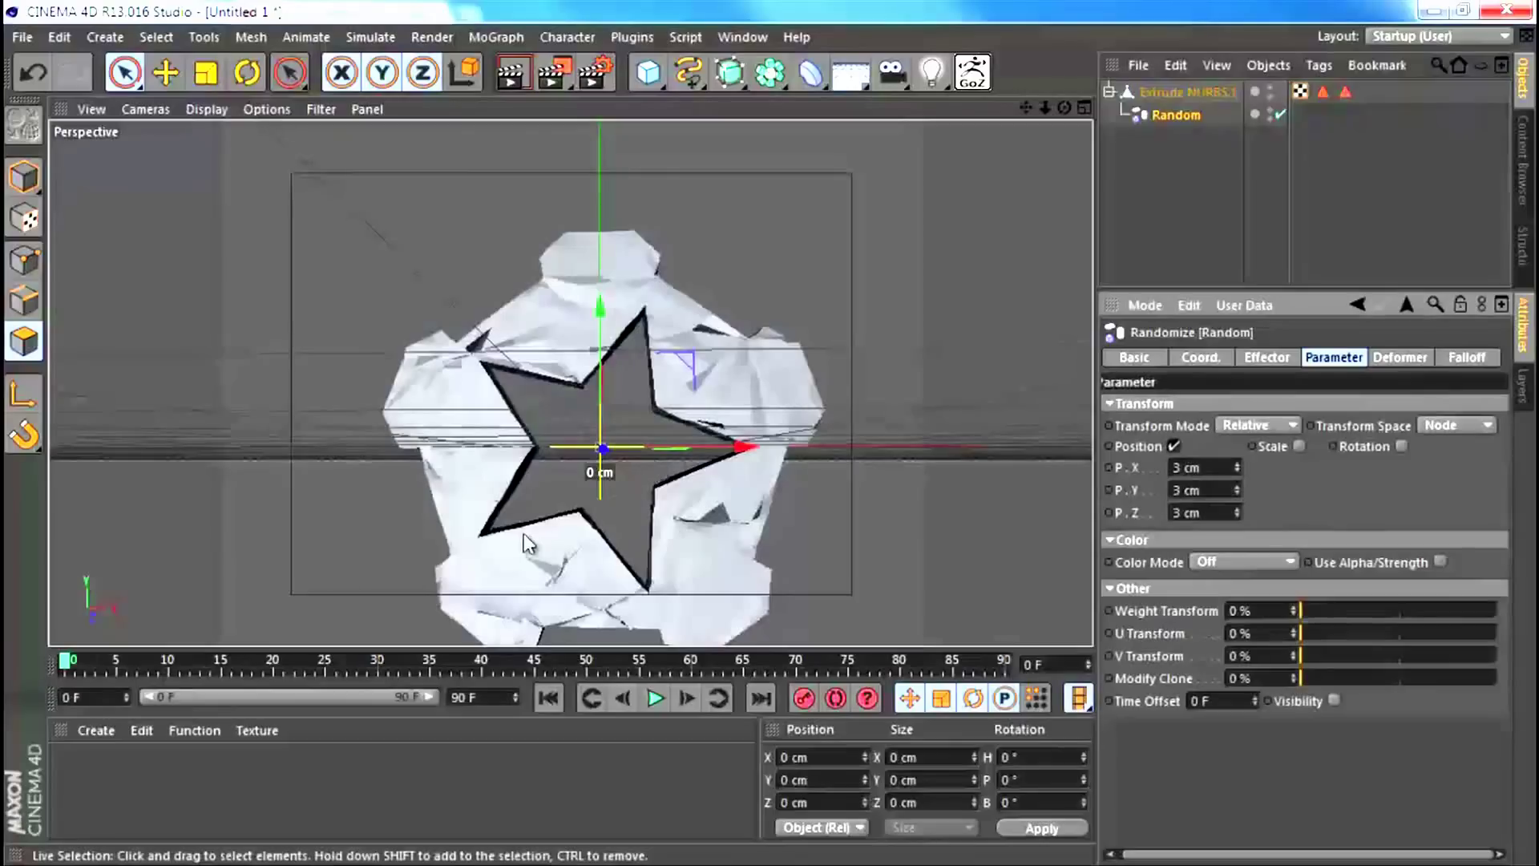
Step: Try adding rotation variation to the Random effector and undo the heading change
alt+drag(722, 305, 620, 516)
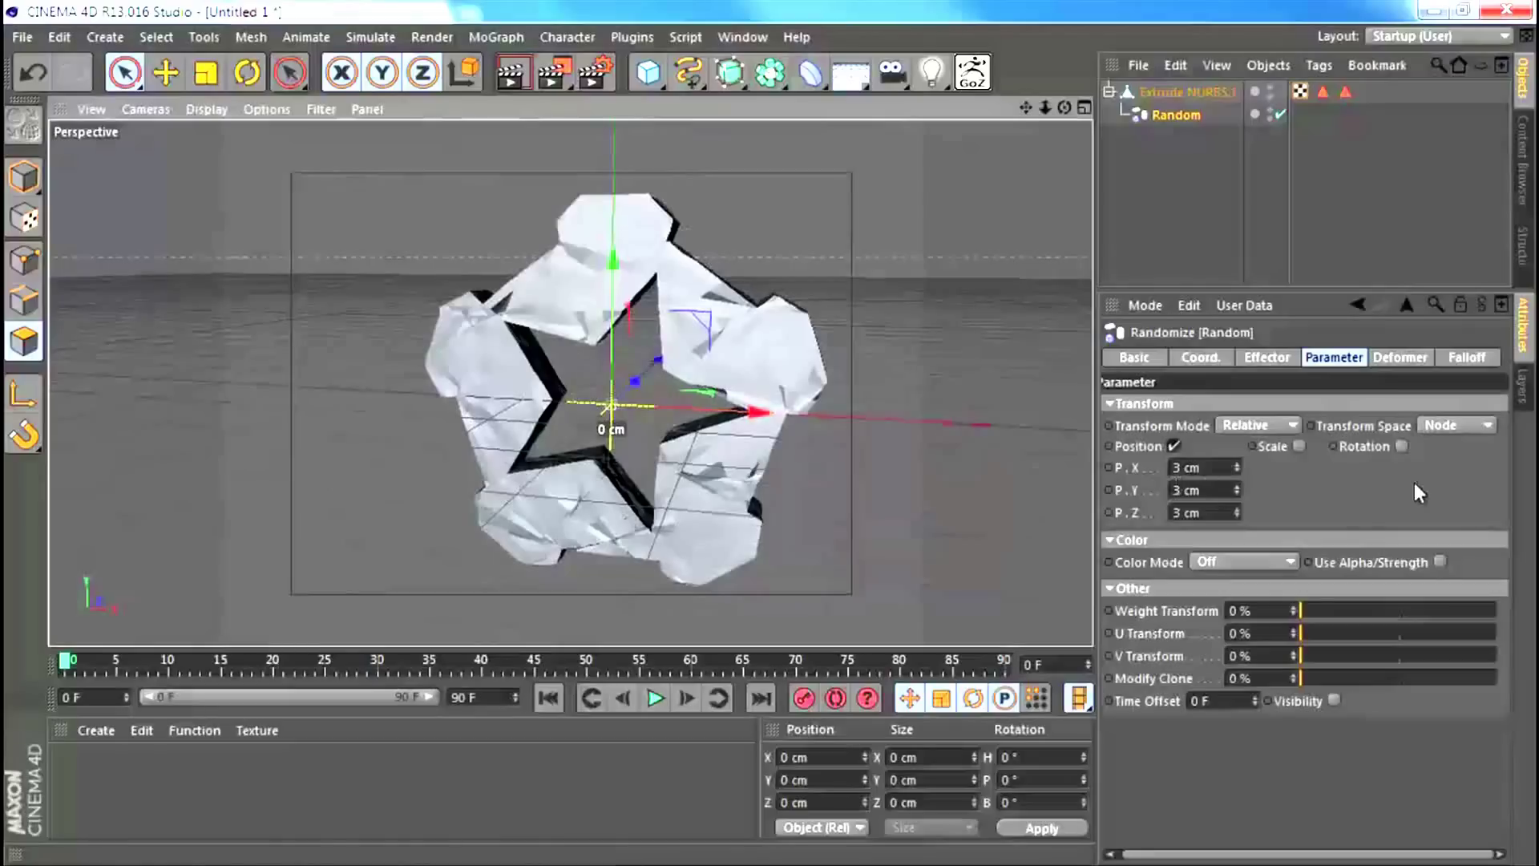
click(1402, 446)
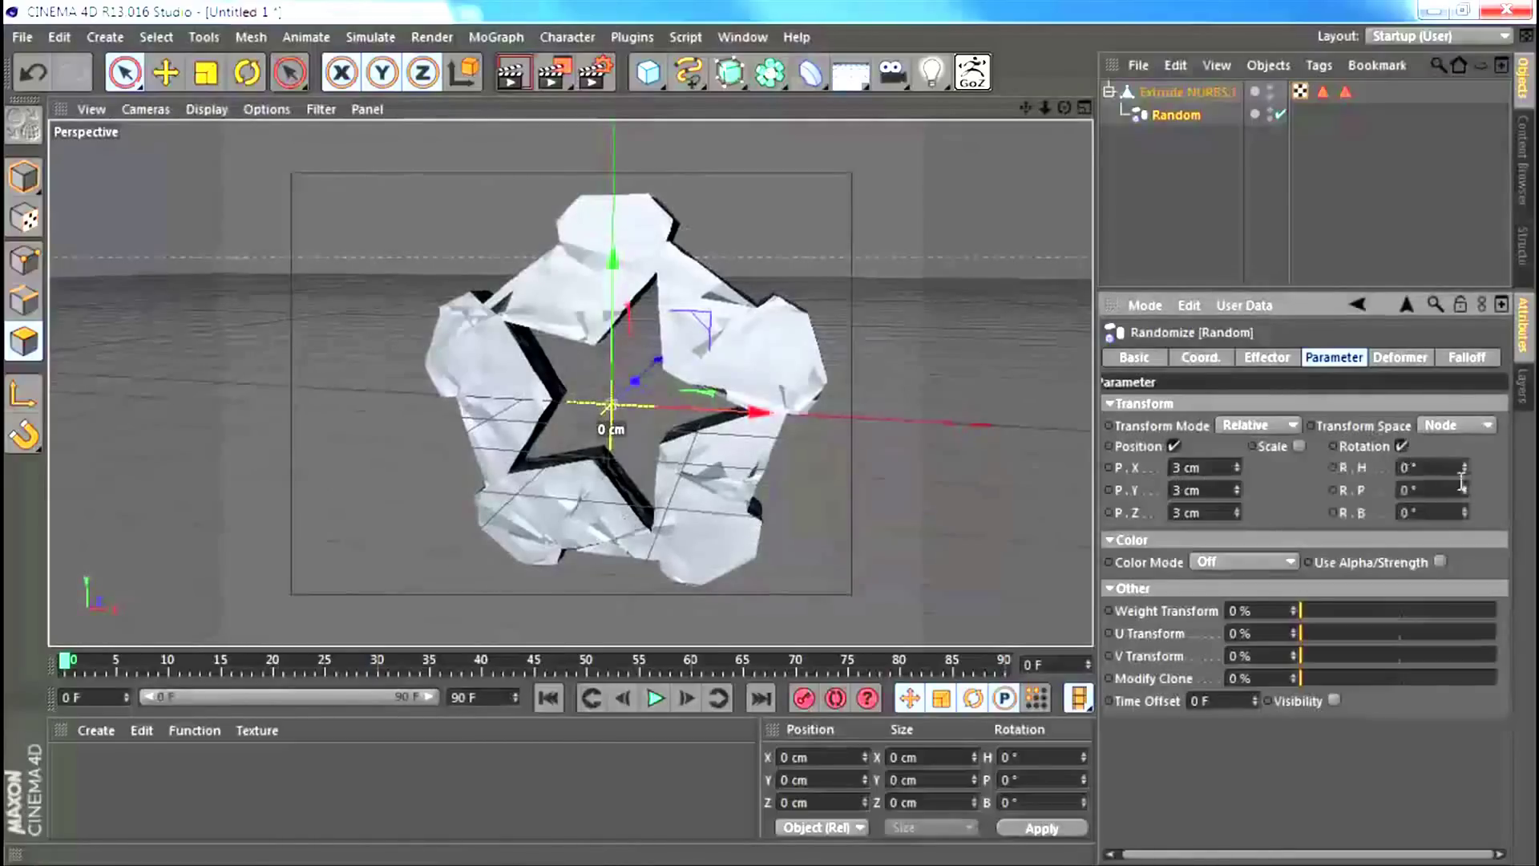
drag(1465, 470, 1465, 462)
key(ctrl+z)
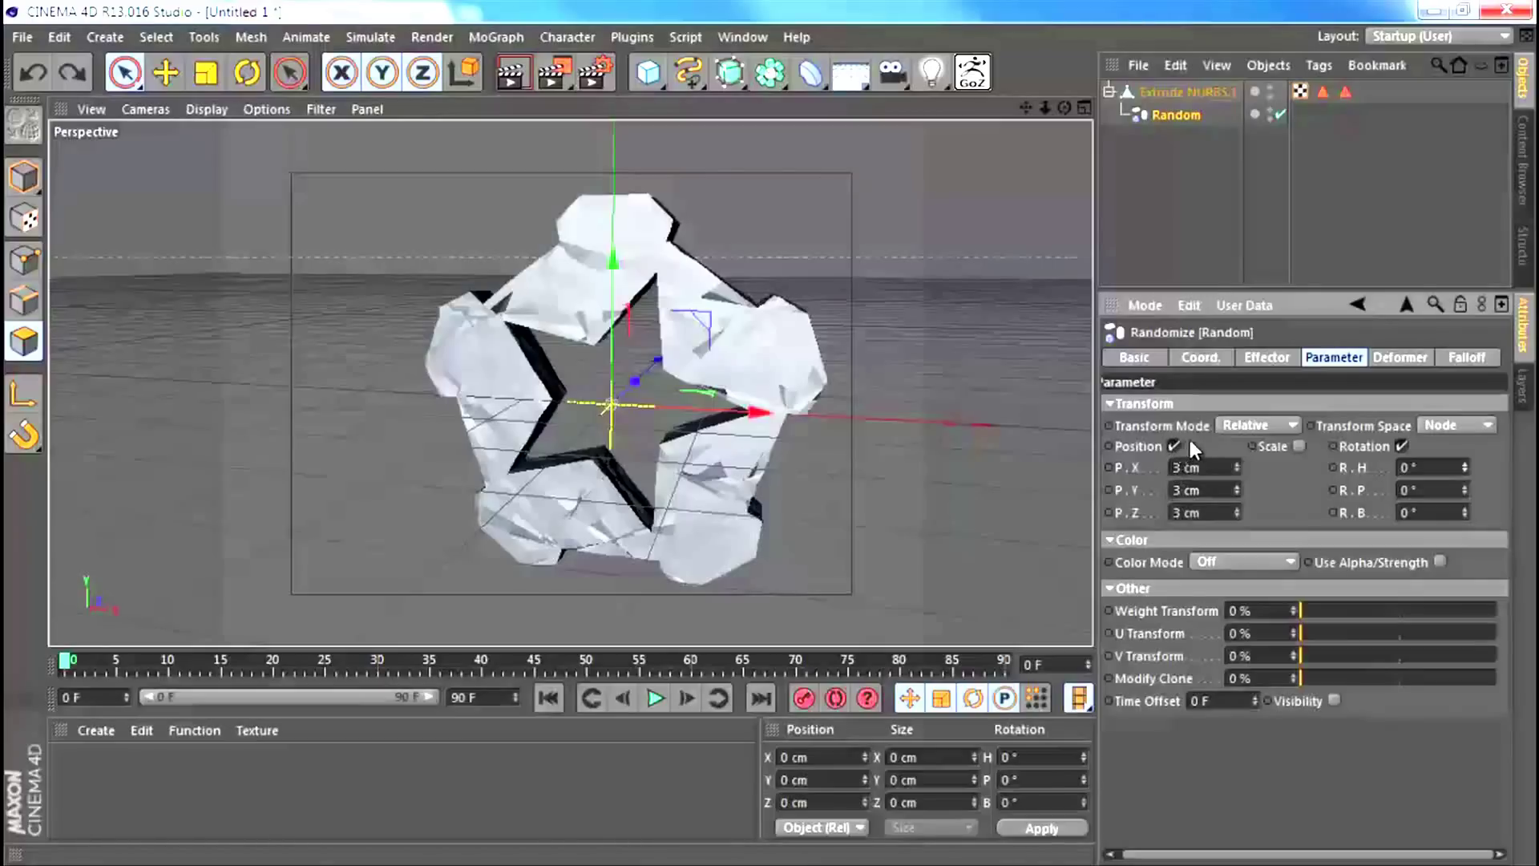
Step: Try a uniform scale variation of 1.63 on the Random effector, undo it, and disable its Scale and Rotation
click(1300, 447)
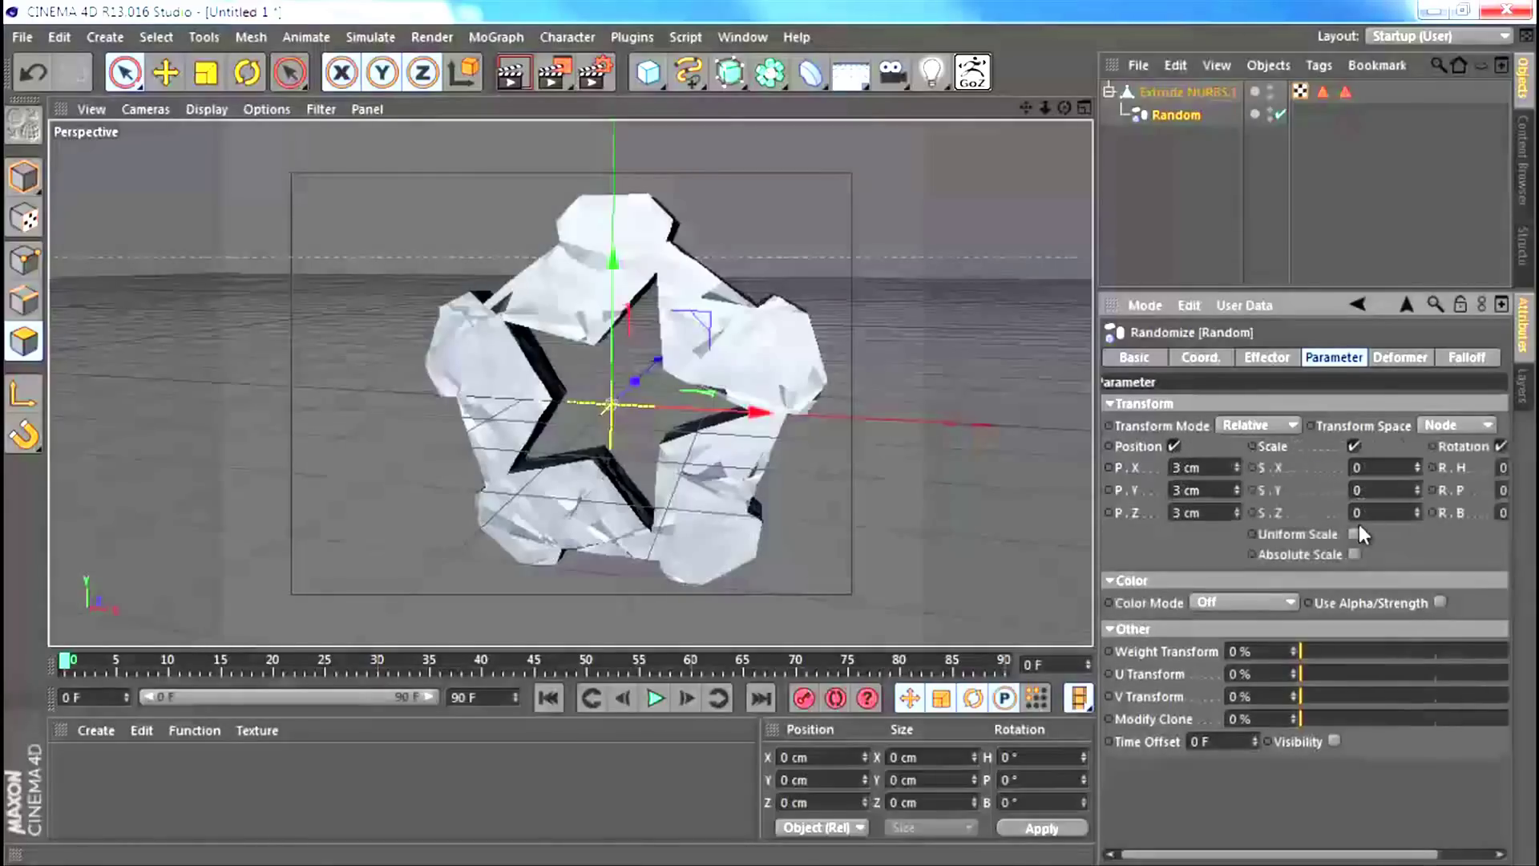
mouse_move(1416, 473)
mouse_down()
mouse_move(1414, 454)
mouse_move(1417, 477)
mouse_up()
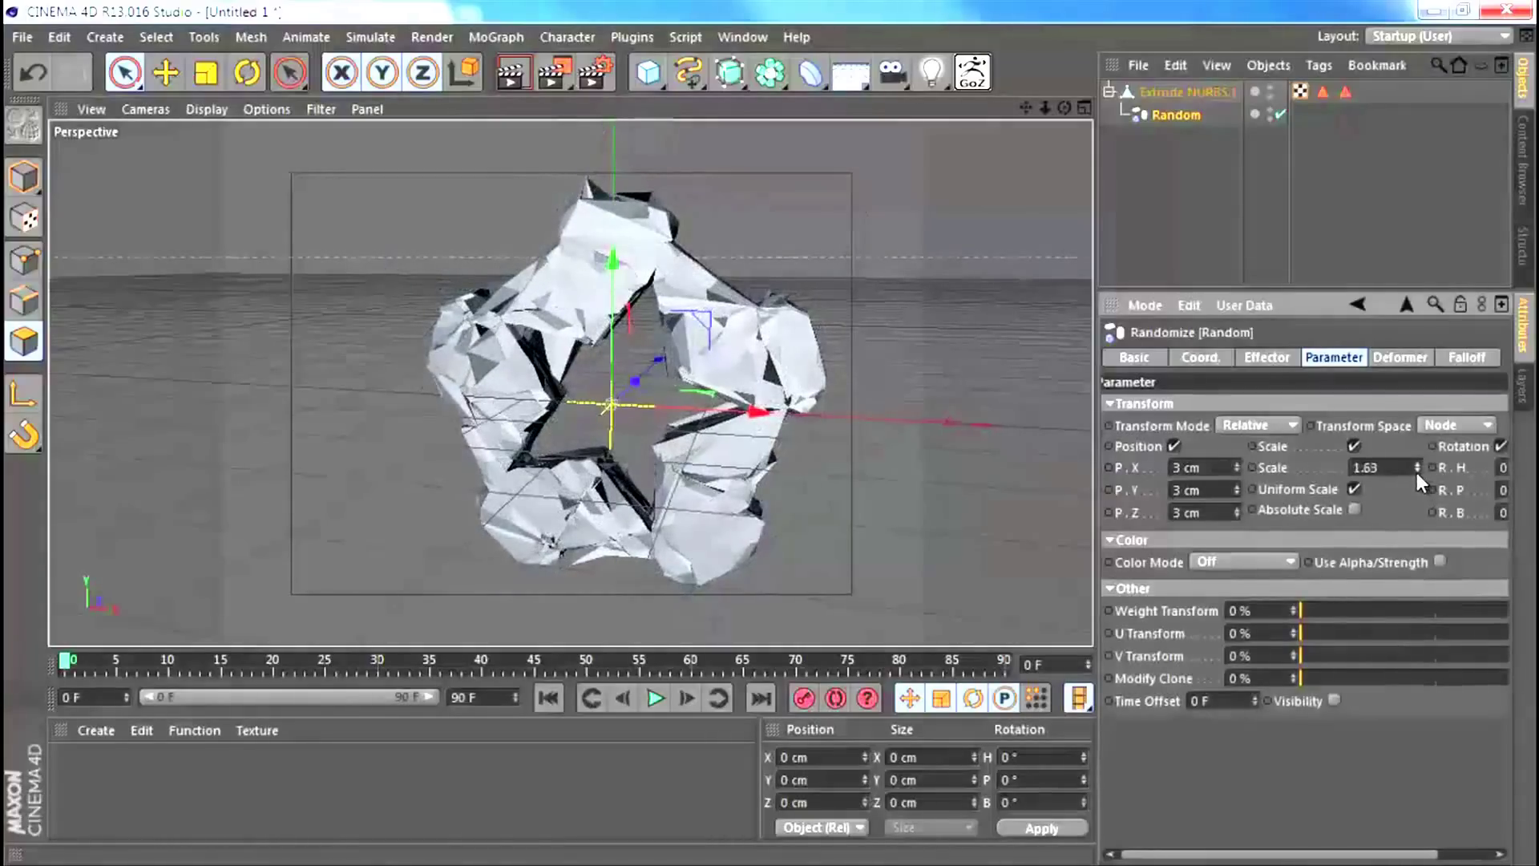
key(ctrl+z)
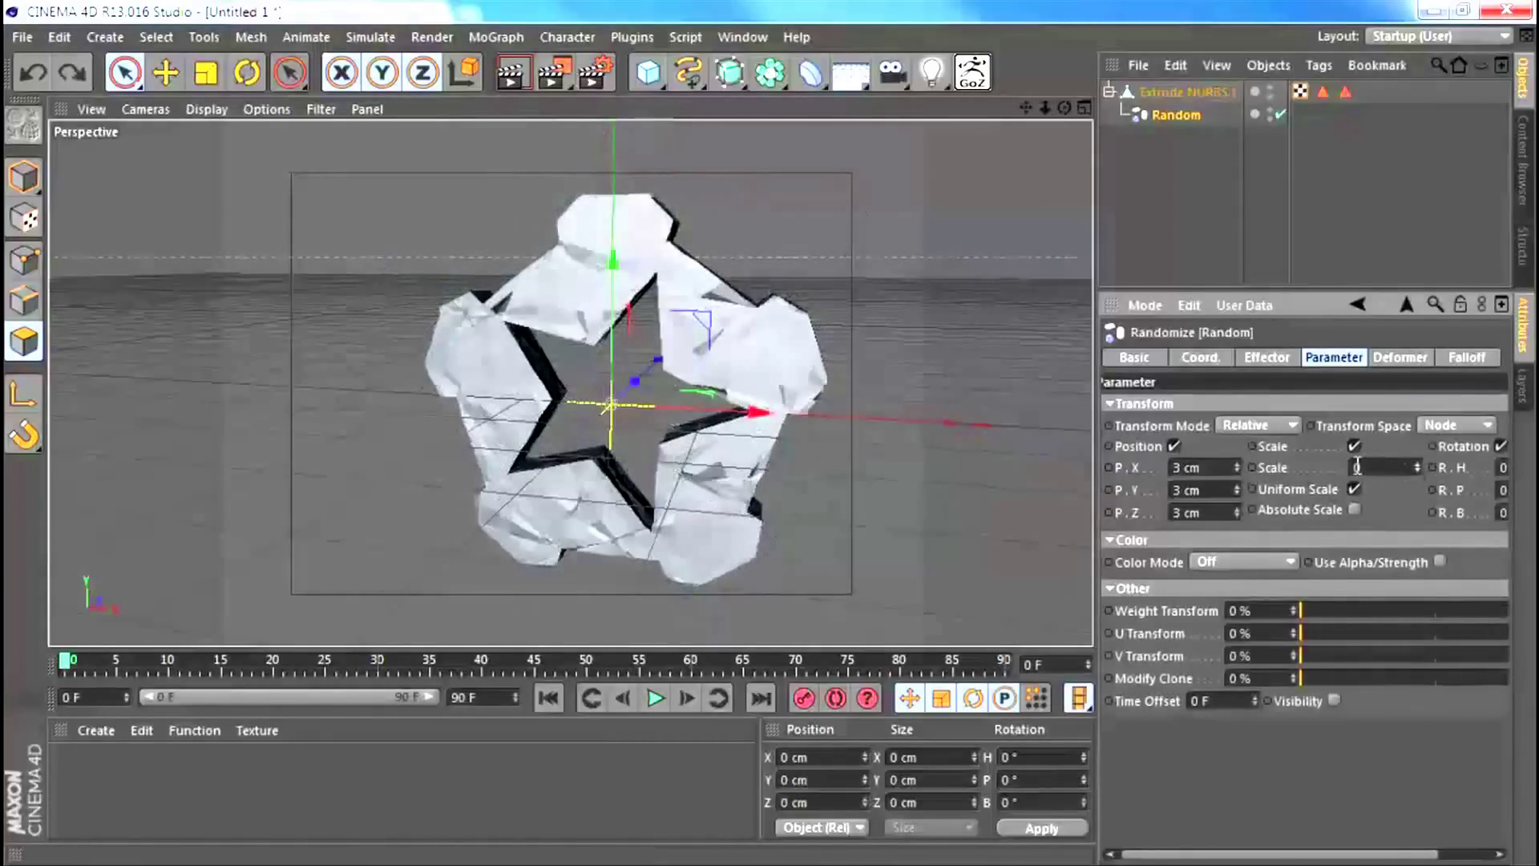
click(1354, 446)
click(1401, 447)
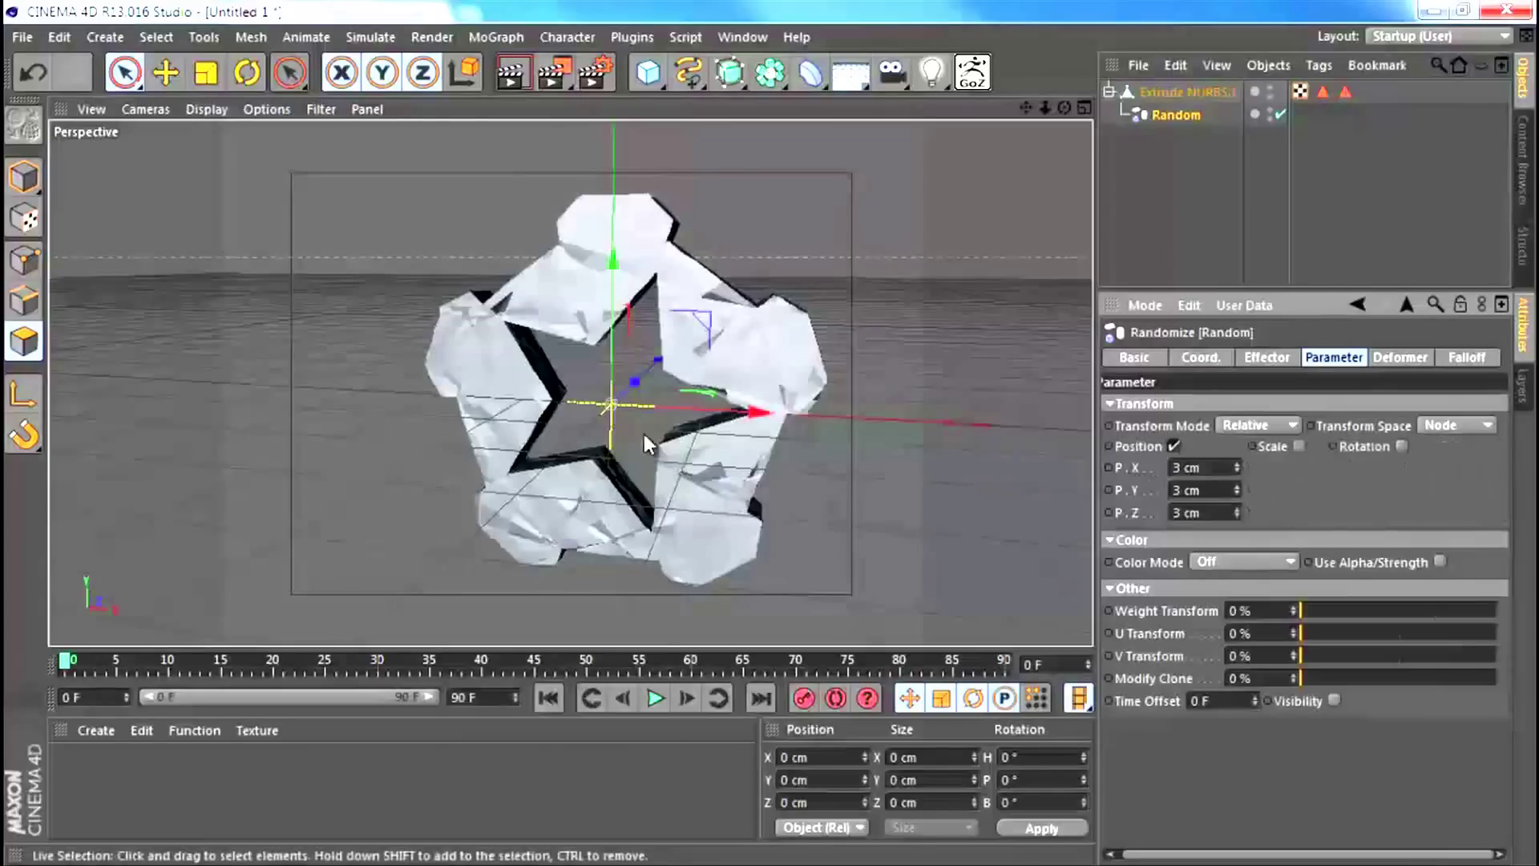
Step: Create a new material and enable its Transparency channel with a Refraction of 1.5
alt+drag(642, 389, 555, 373)
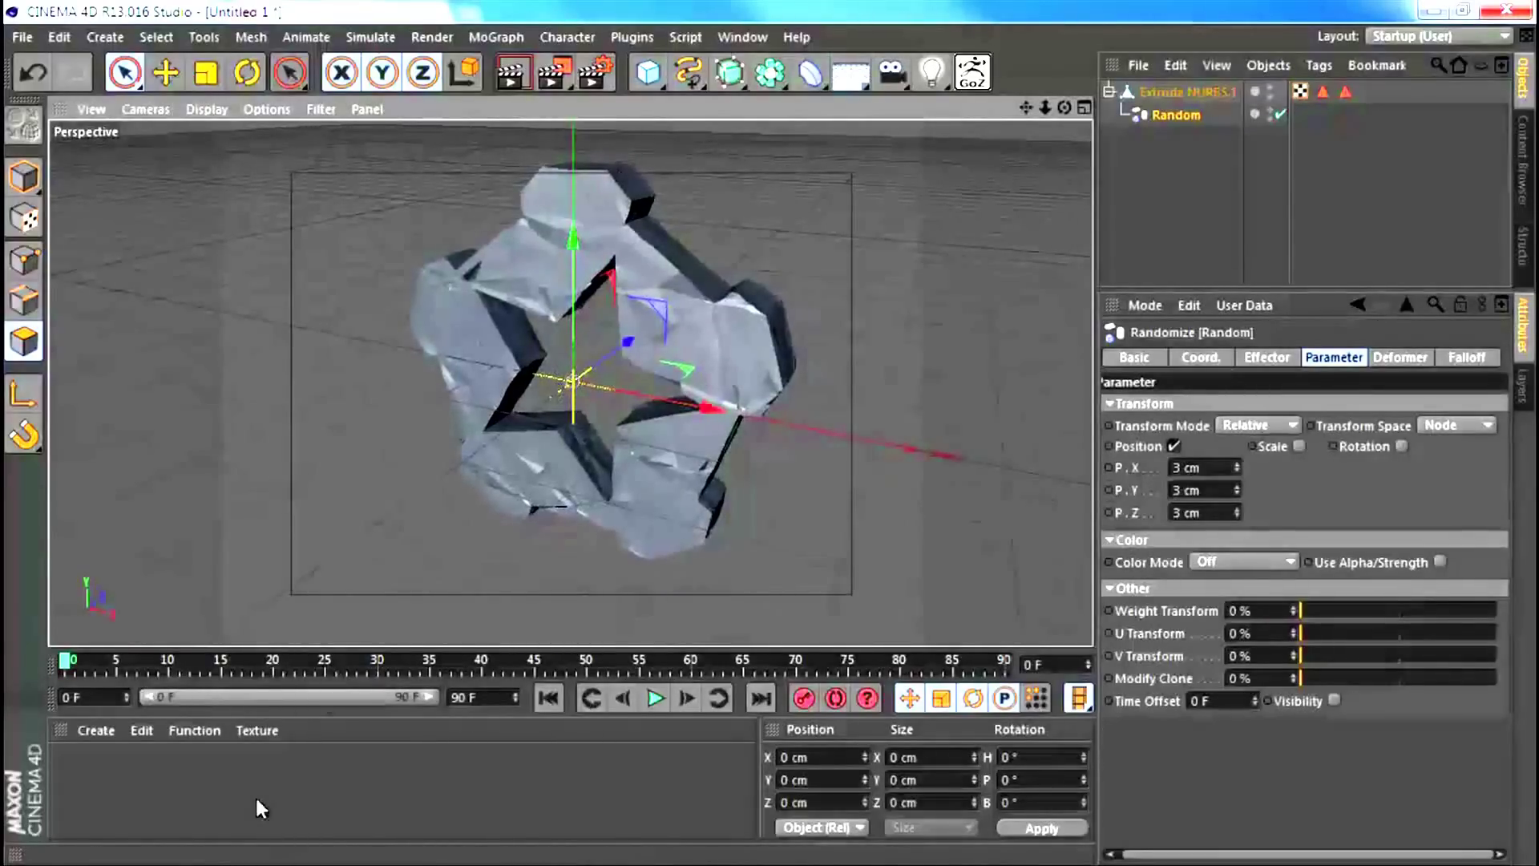
double_click(197, 806)
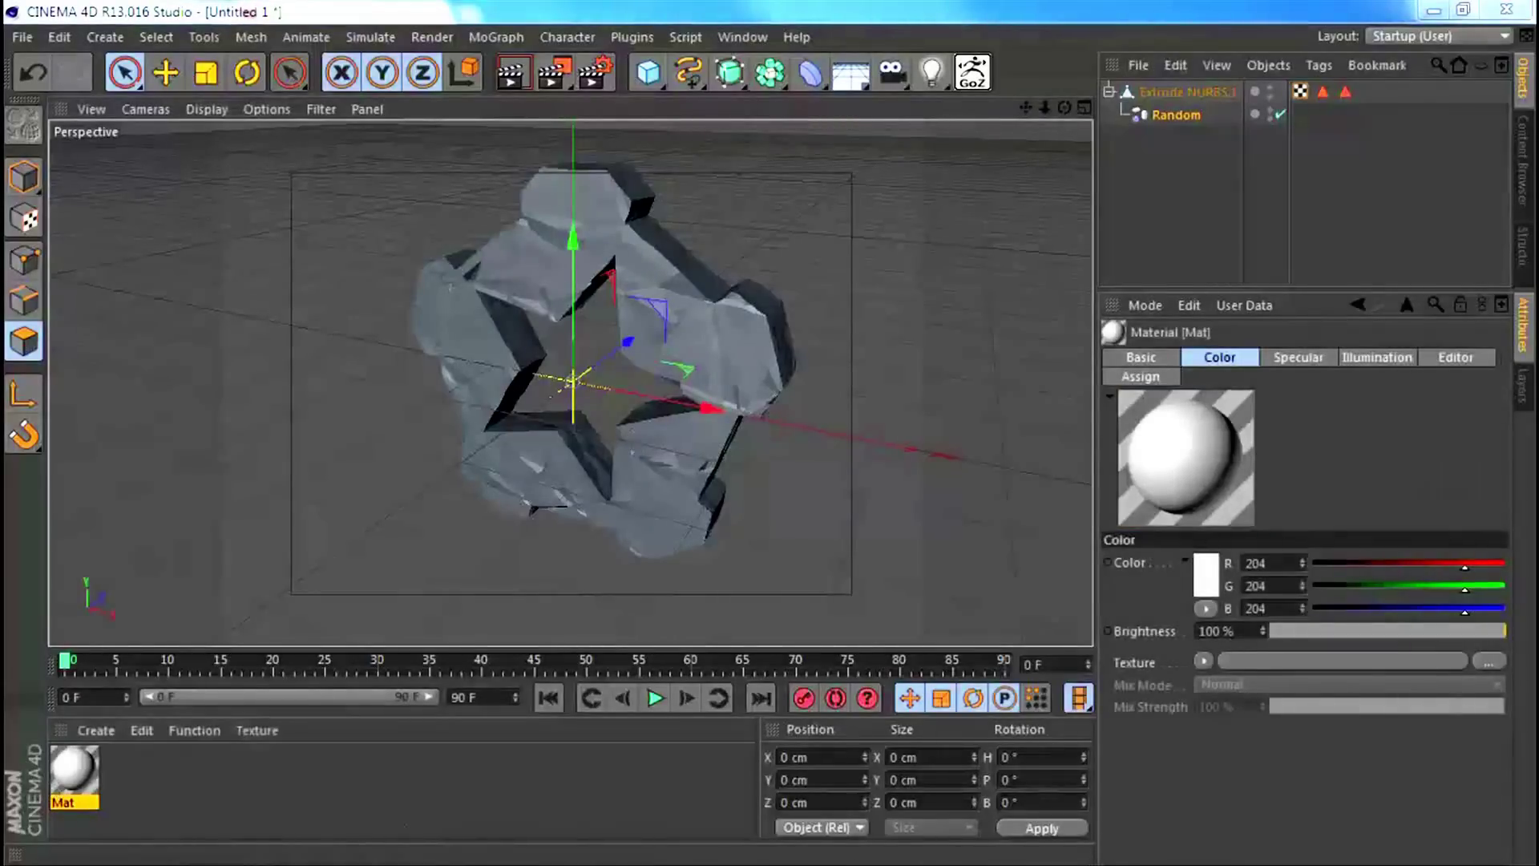
double_click(75, 769)
drag(582, 192, 544, 218)
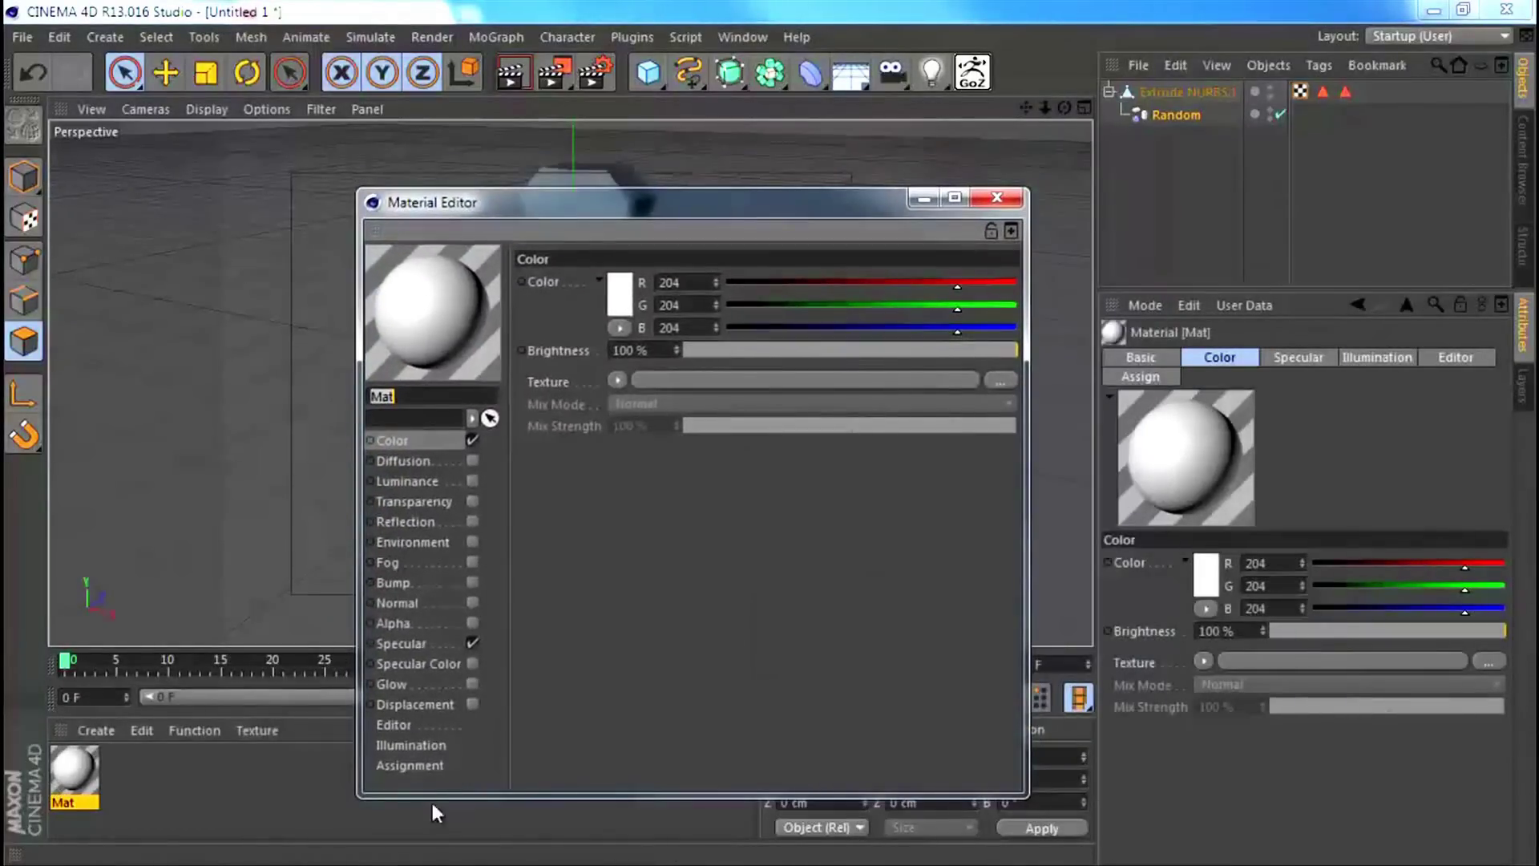
click(473, 500)
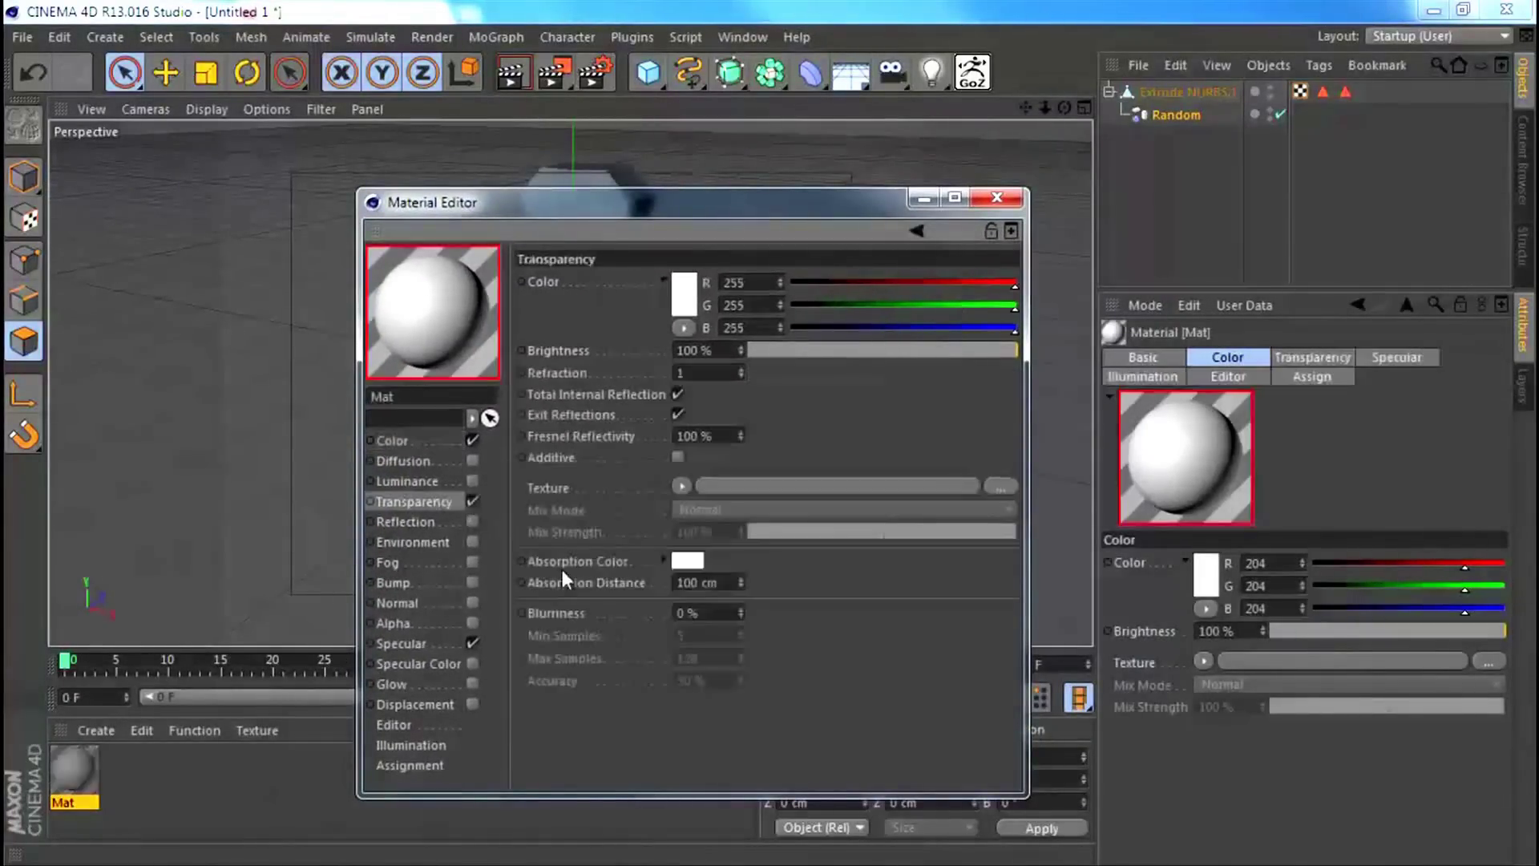
click(722, 374)
text(1)
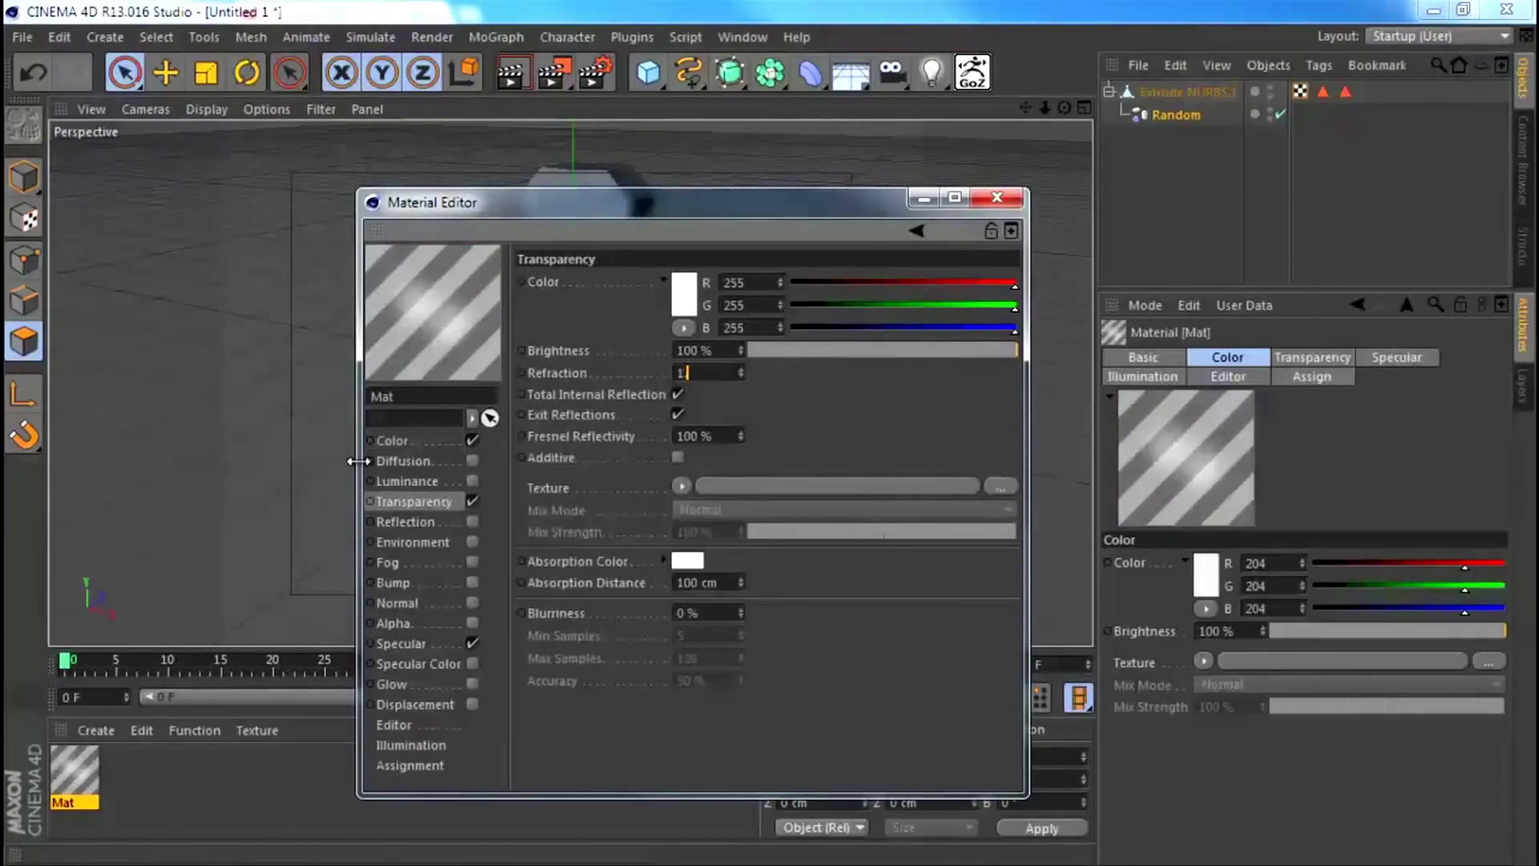
text(.5)
key(Return)
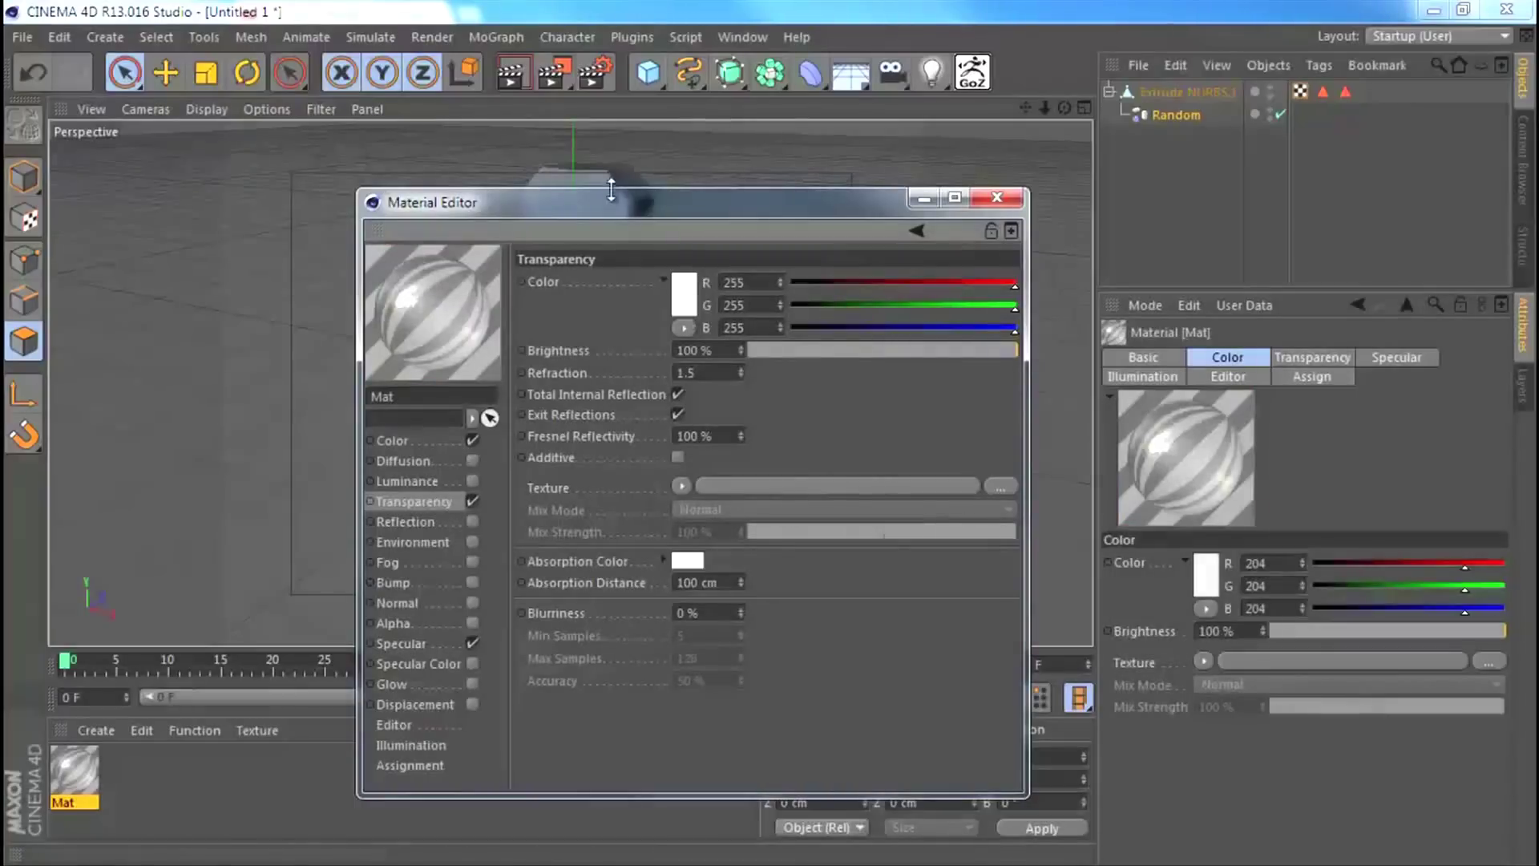
Step: Apply the transparent material to the star mesh and render the perspective view
drag(629, 201, 667, 239)
click(964, 235)
drag(80, 771, 485, 319)
click(511, 80)
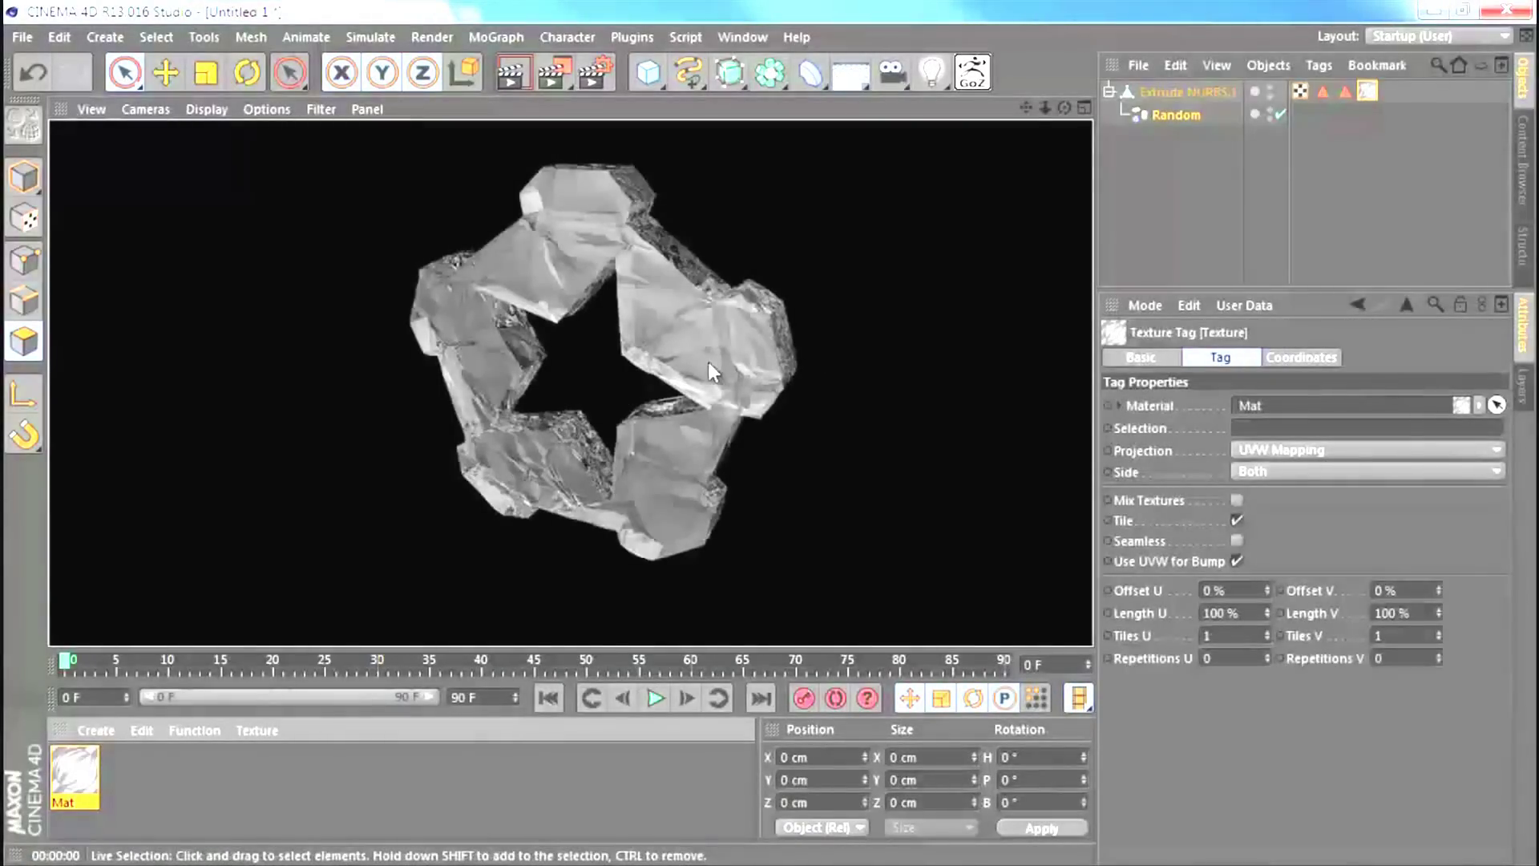
Step: Render the glass star up close, from the side and from the opposite angle to examine its refractions
scroll(708, 362, up, 4)
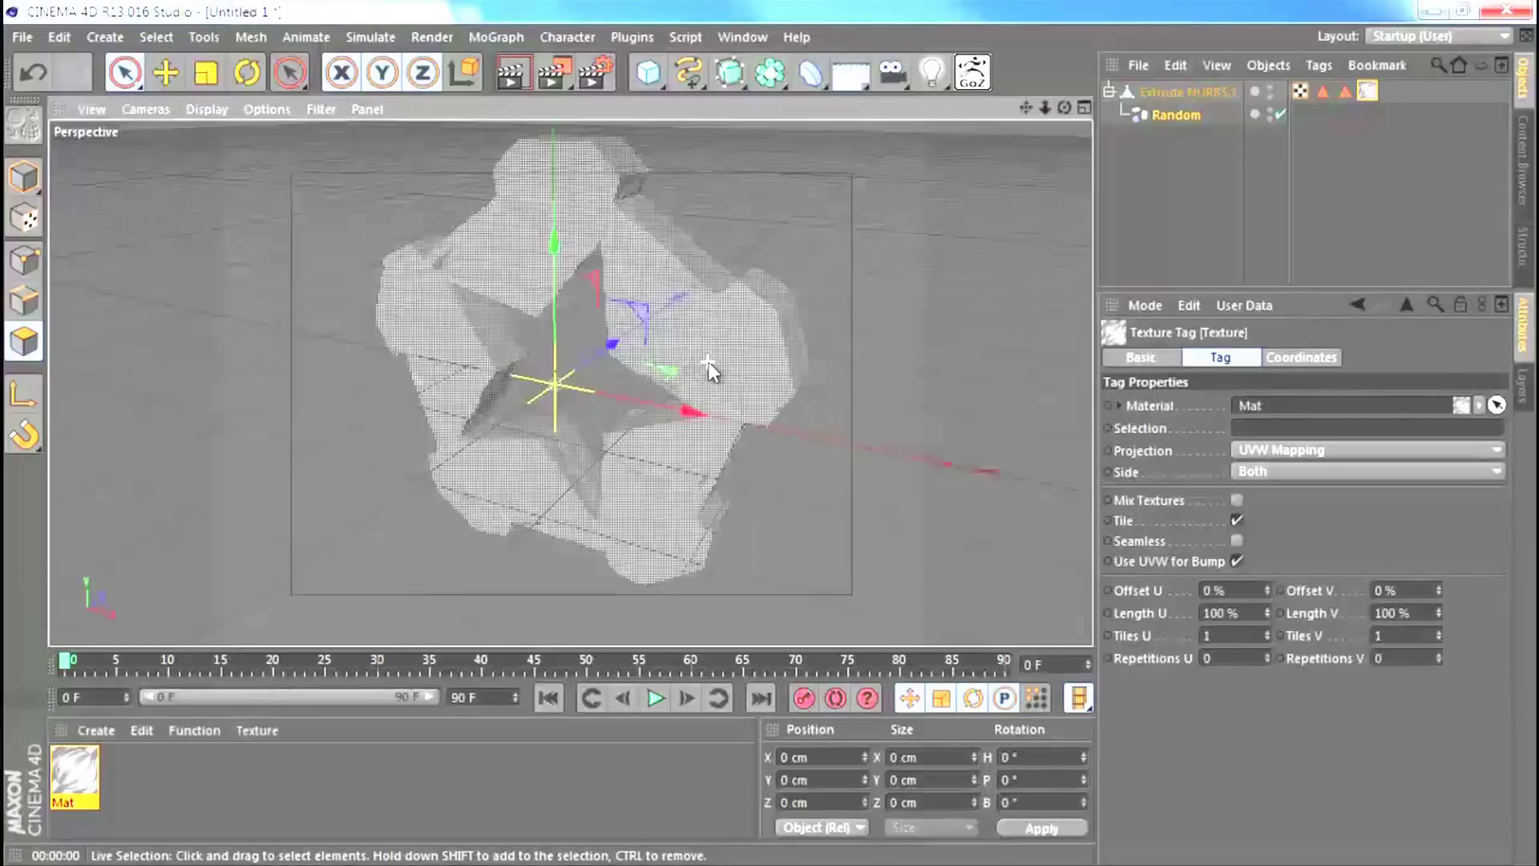
click(517, 81)
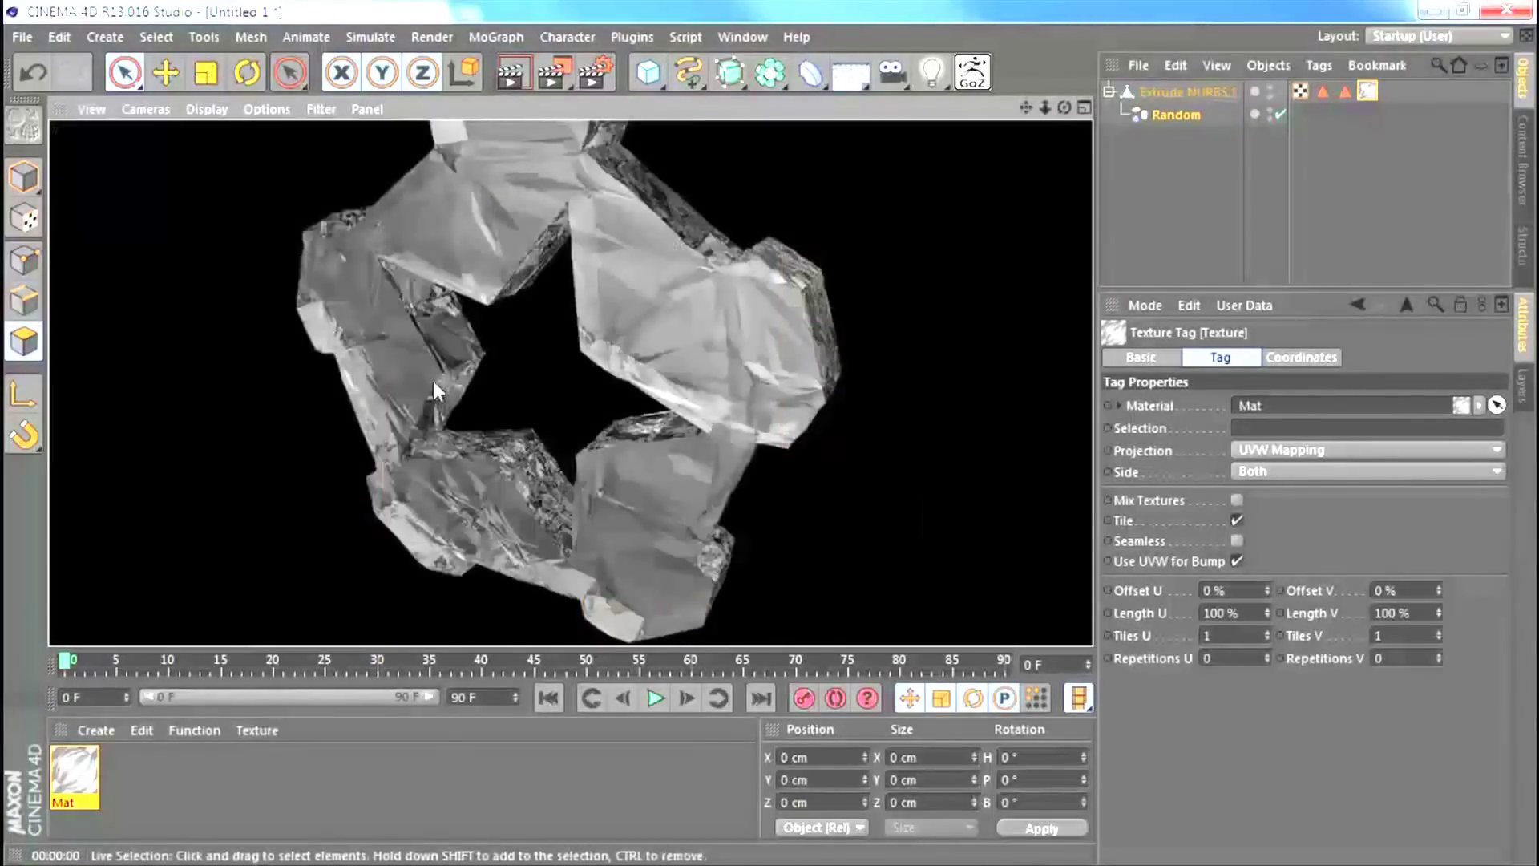
alt+drag(587, 491, 324, 475)
click(515, 82)
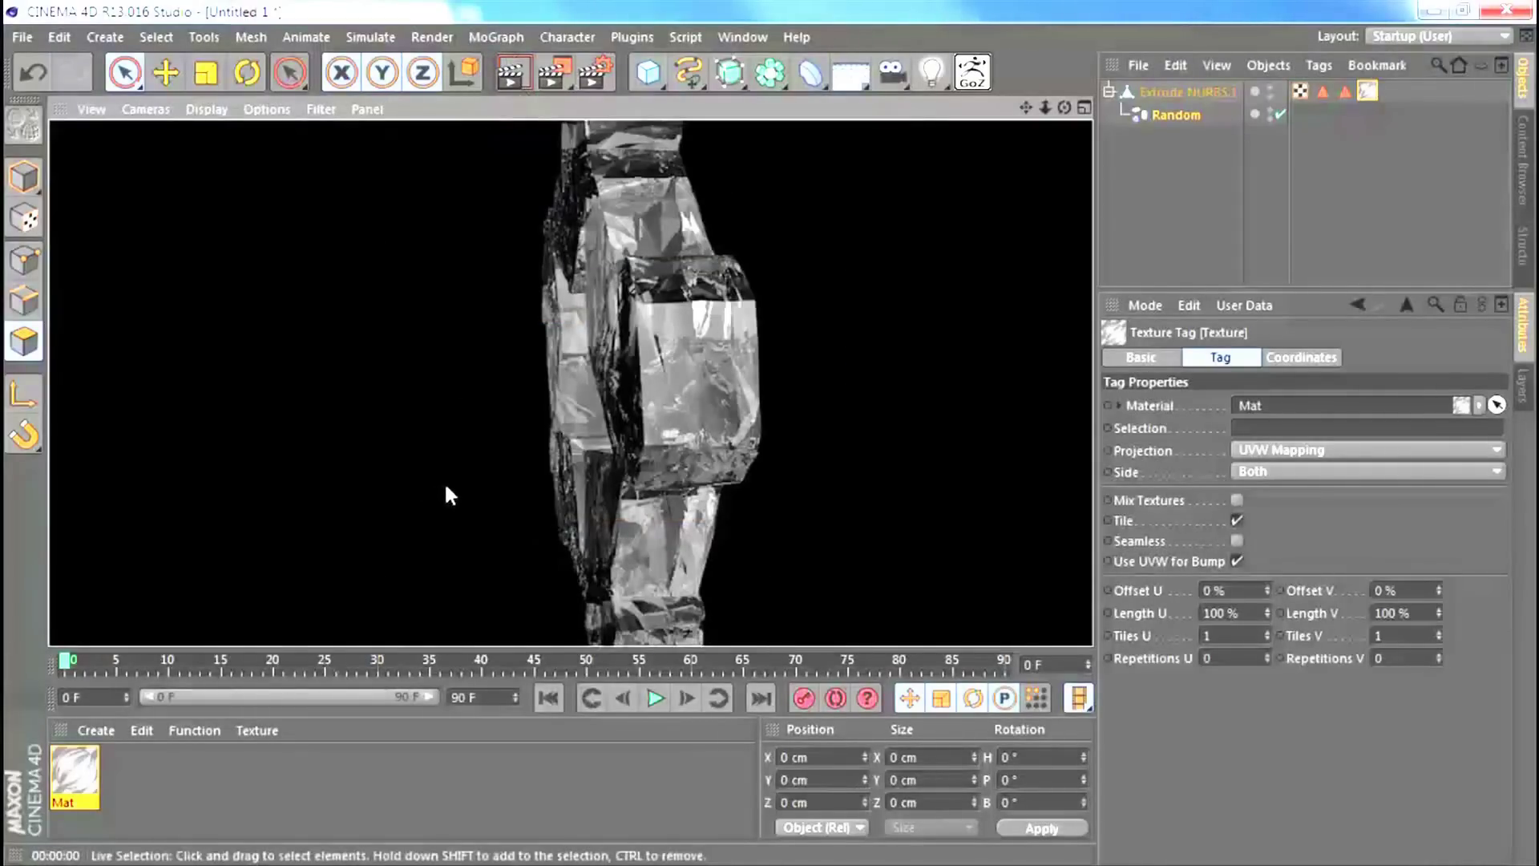
alt+drag(445, 486, 722, 436)
scroll(399, 366, down, 4)
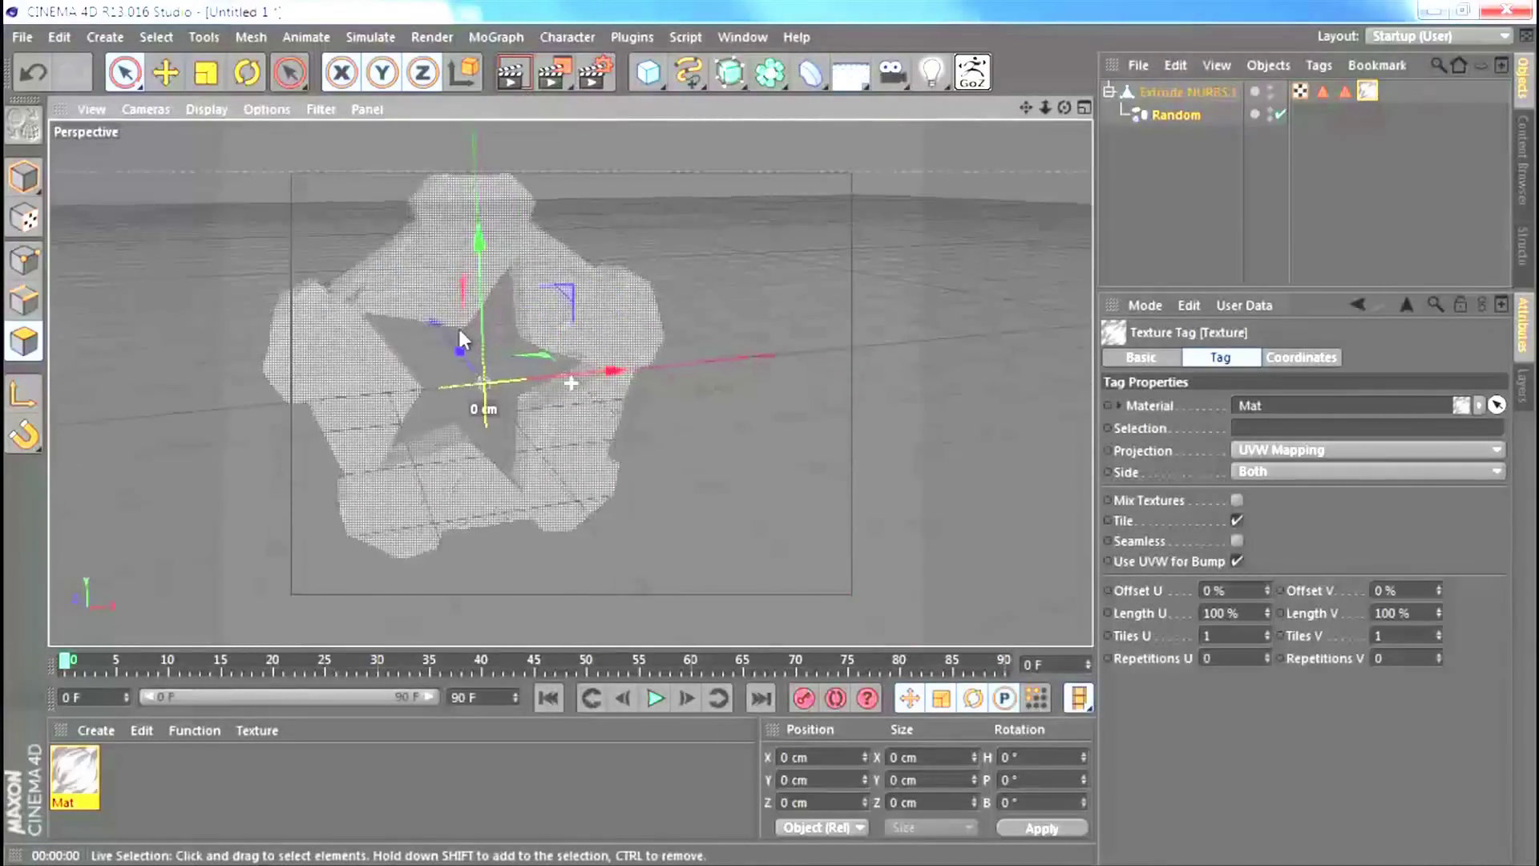
alt+drag(458, 326, 475, 213)
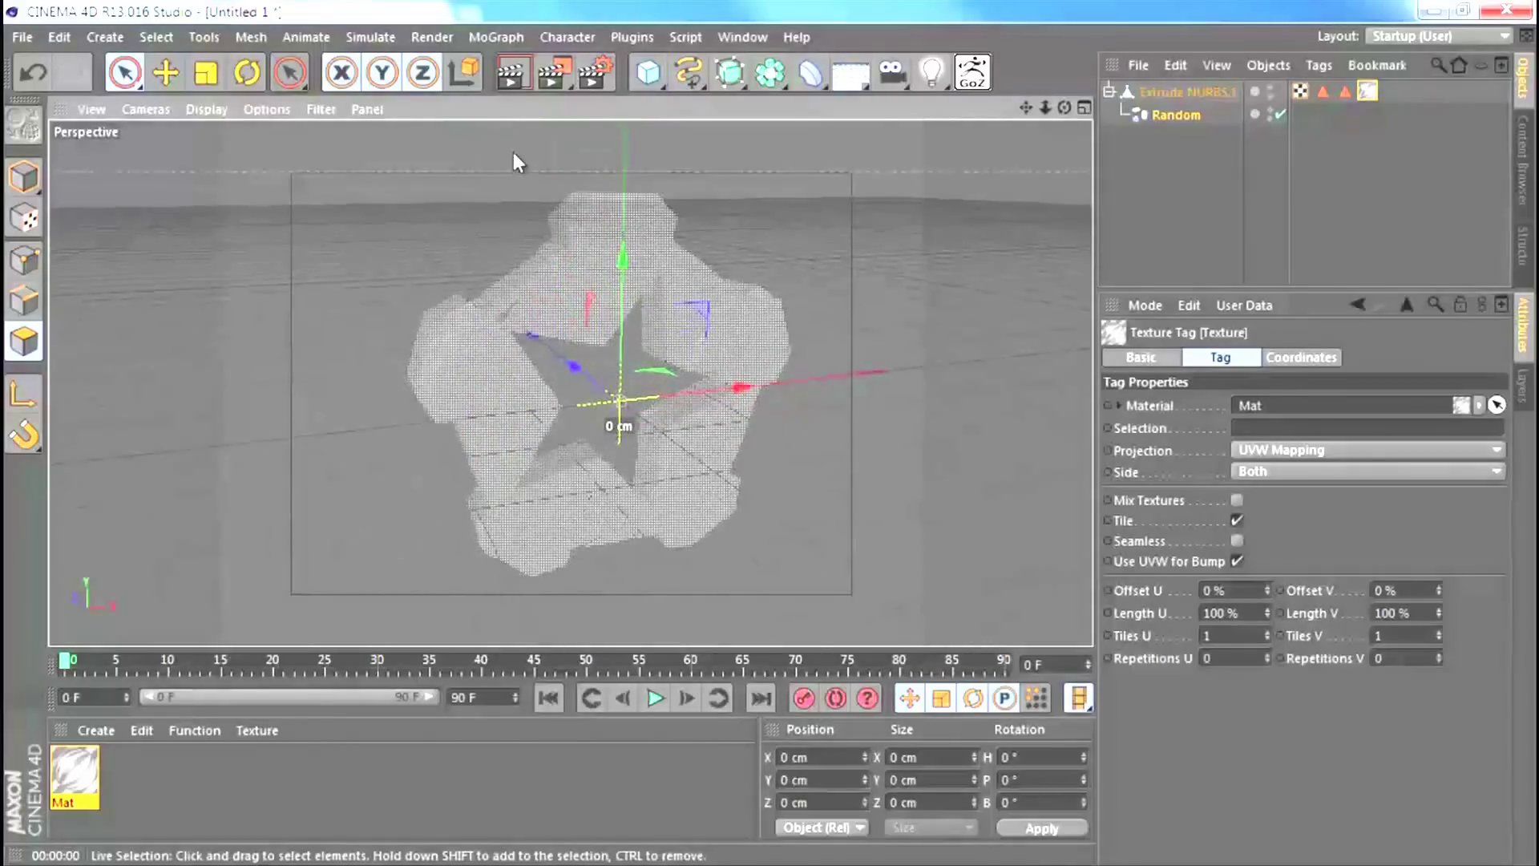
key(ctrl+r)
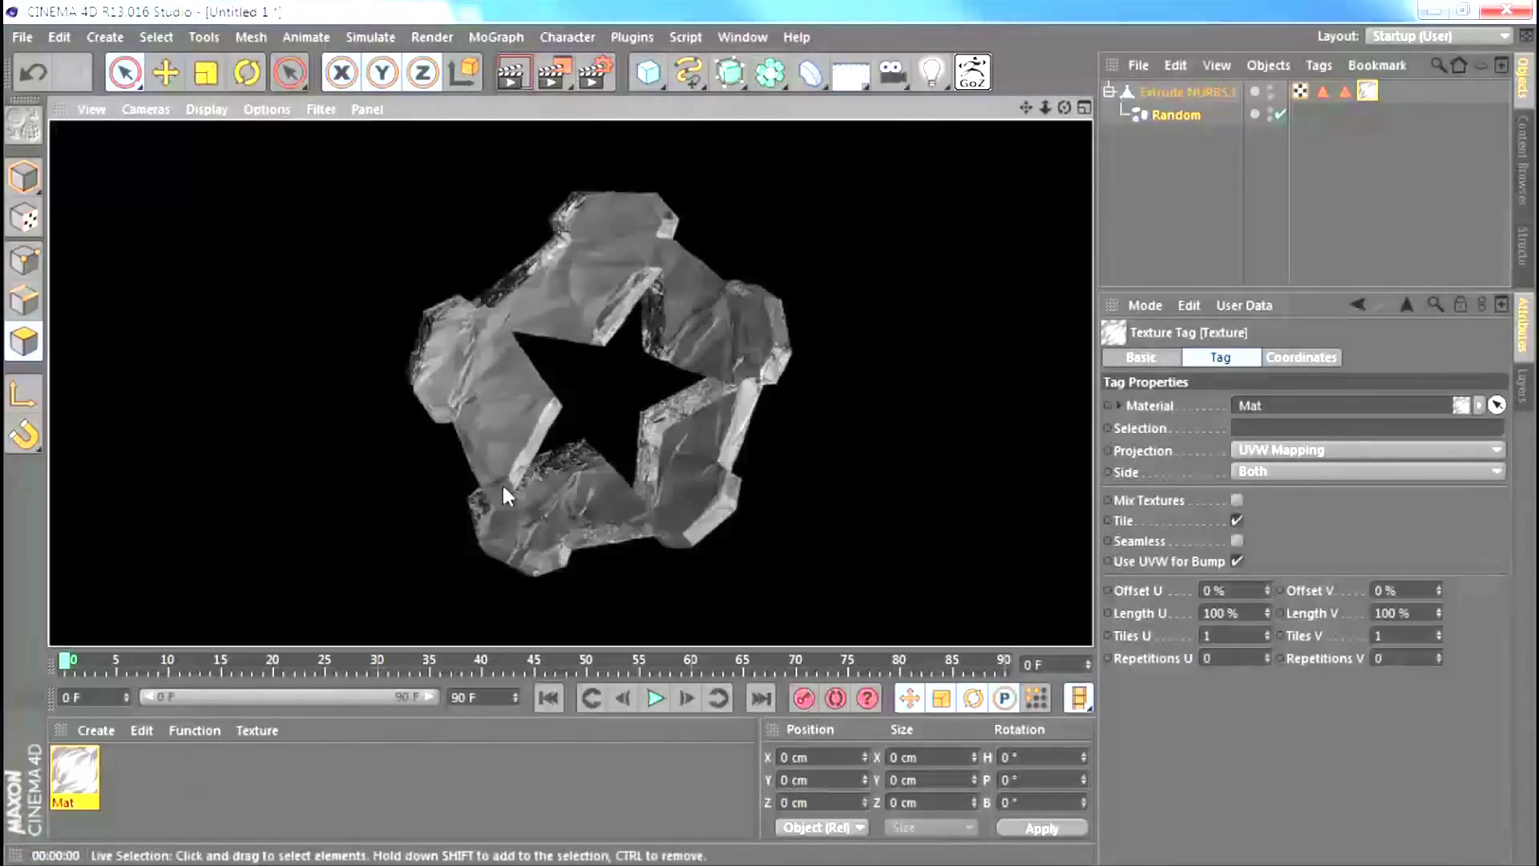
Step: Start an interactive render region, enlarge it to enclose the whole star, and raise its render quality to the maximum
click(860, 402)
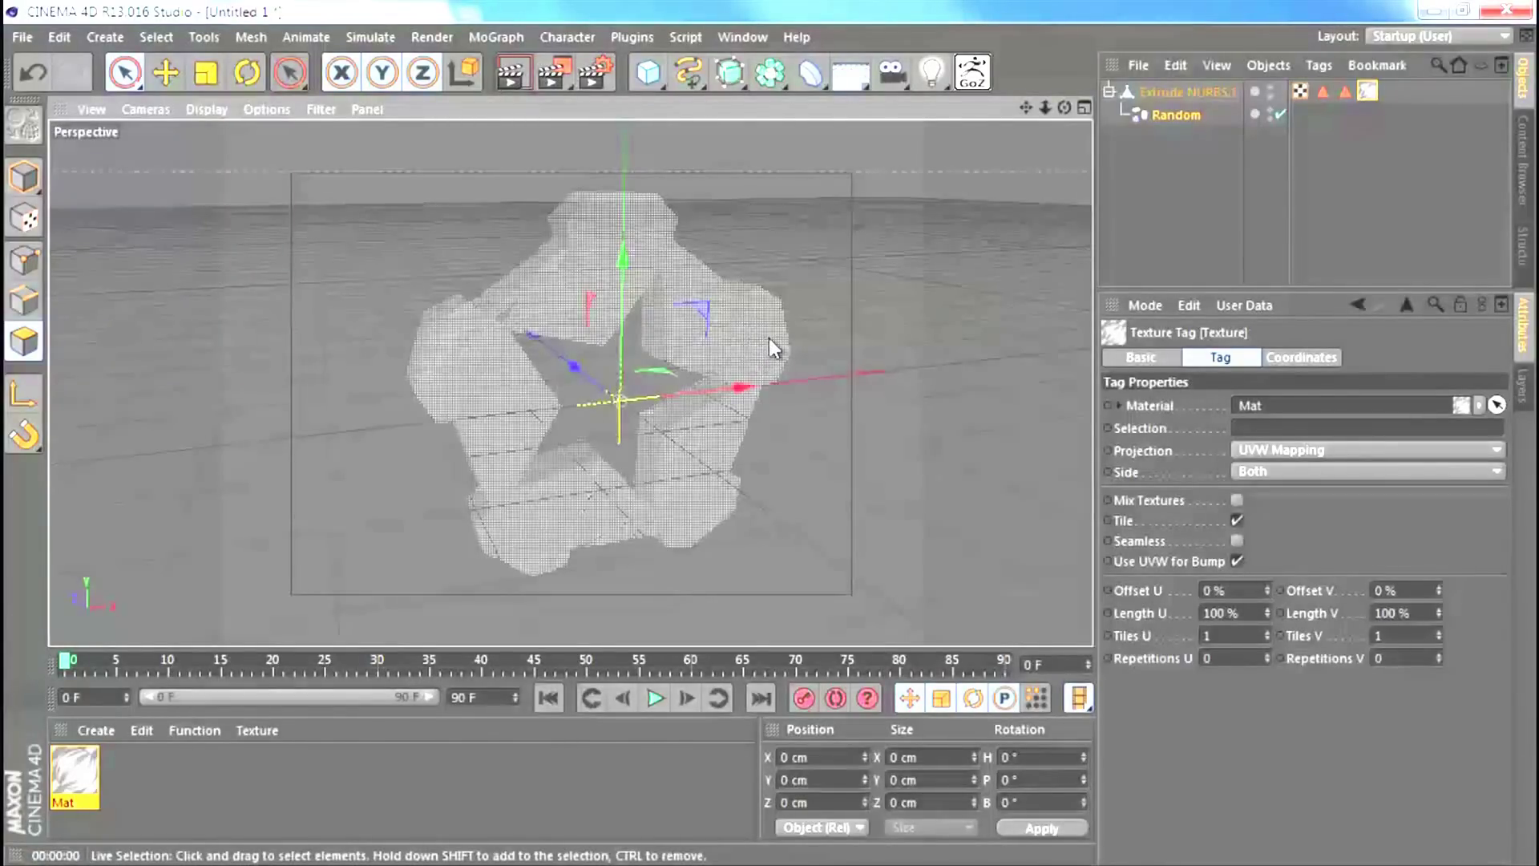
key(alt+r)
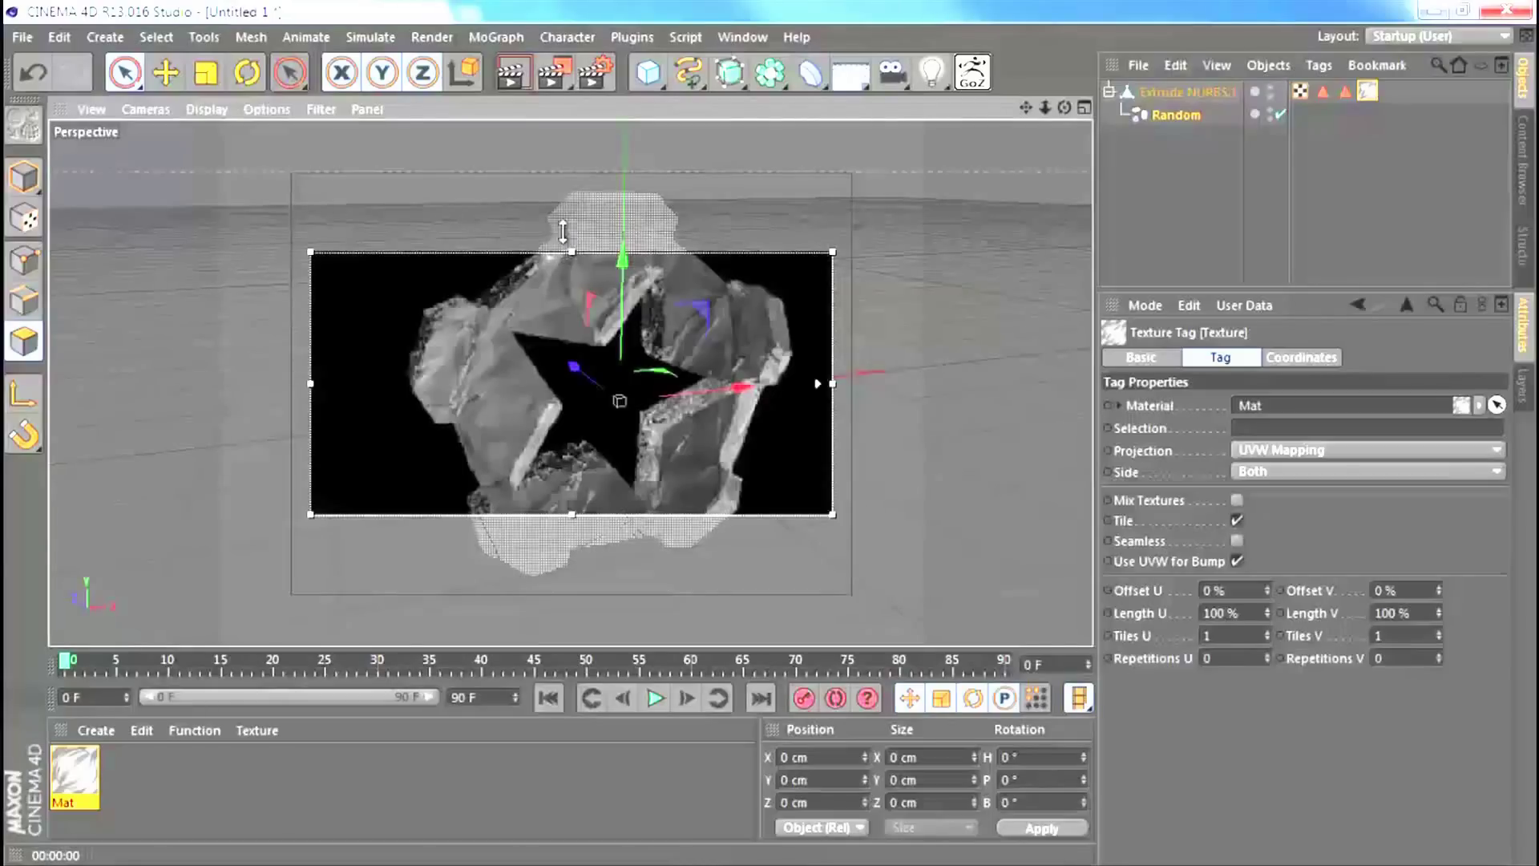
drag(562, 231, 567, 145)
drag(572, 513, 560, 610)
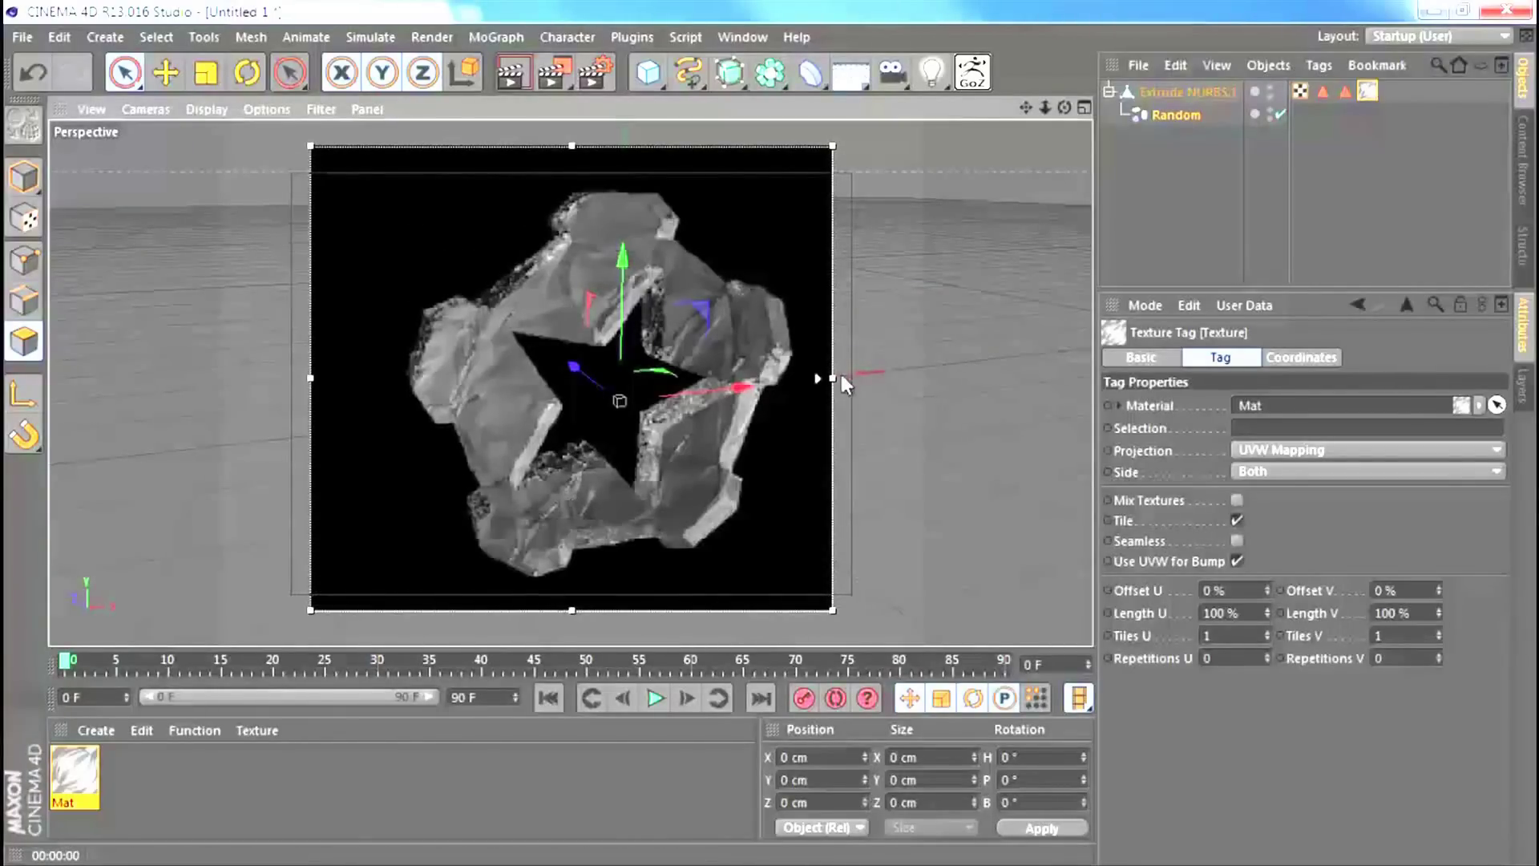
drag(818, 378, 777, 233)
drag(789, 180, 748, 83)
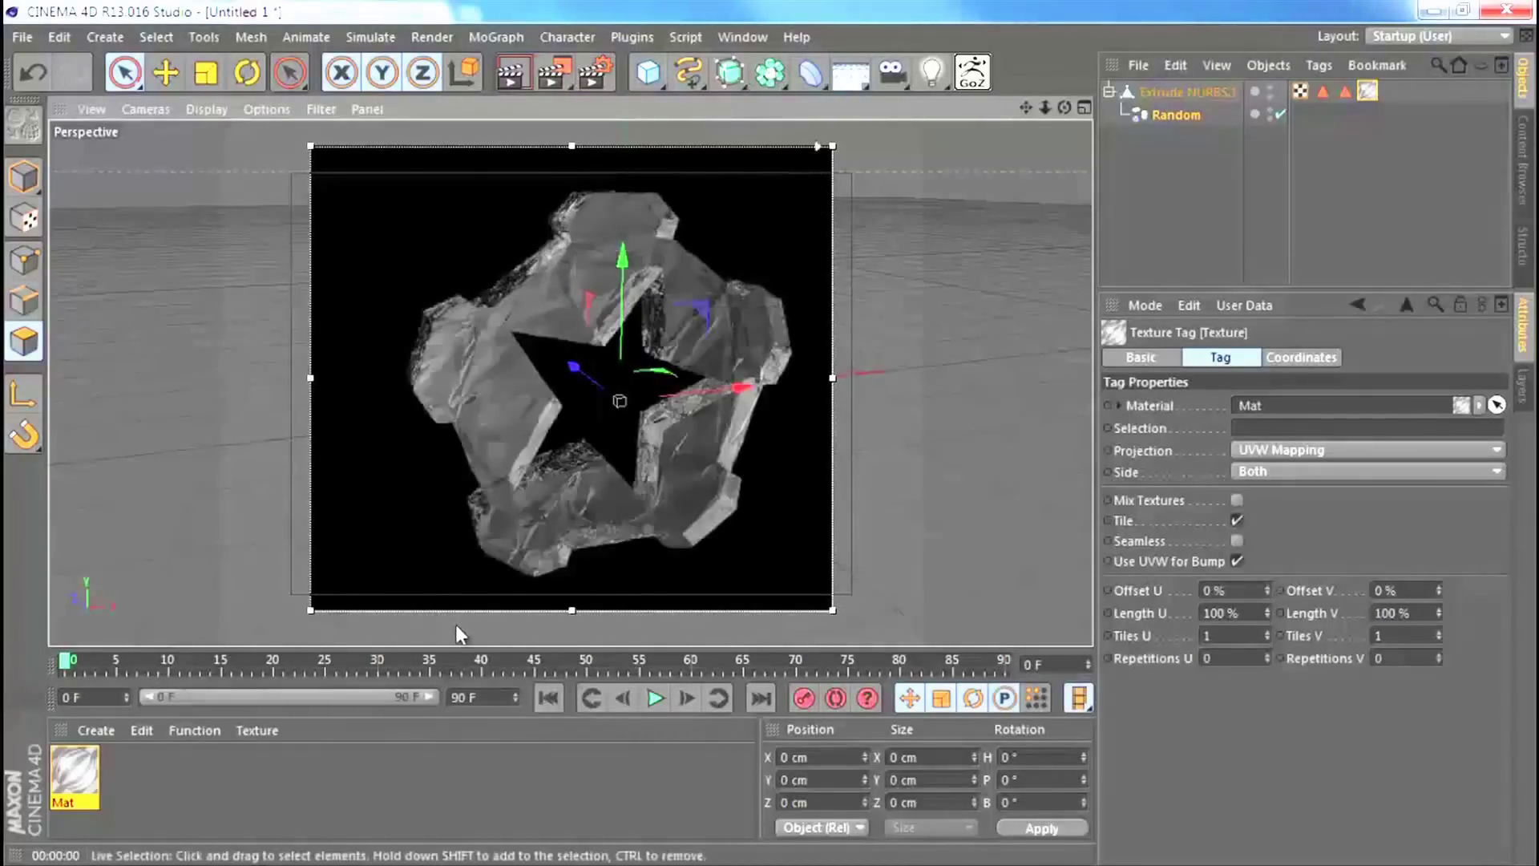
Step: Set the glass material's Specular Width to 36 % and Height to 100 %
double_click(74, 776)
drag(634, 236, 1078, 153)
click(911, 594)
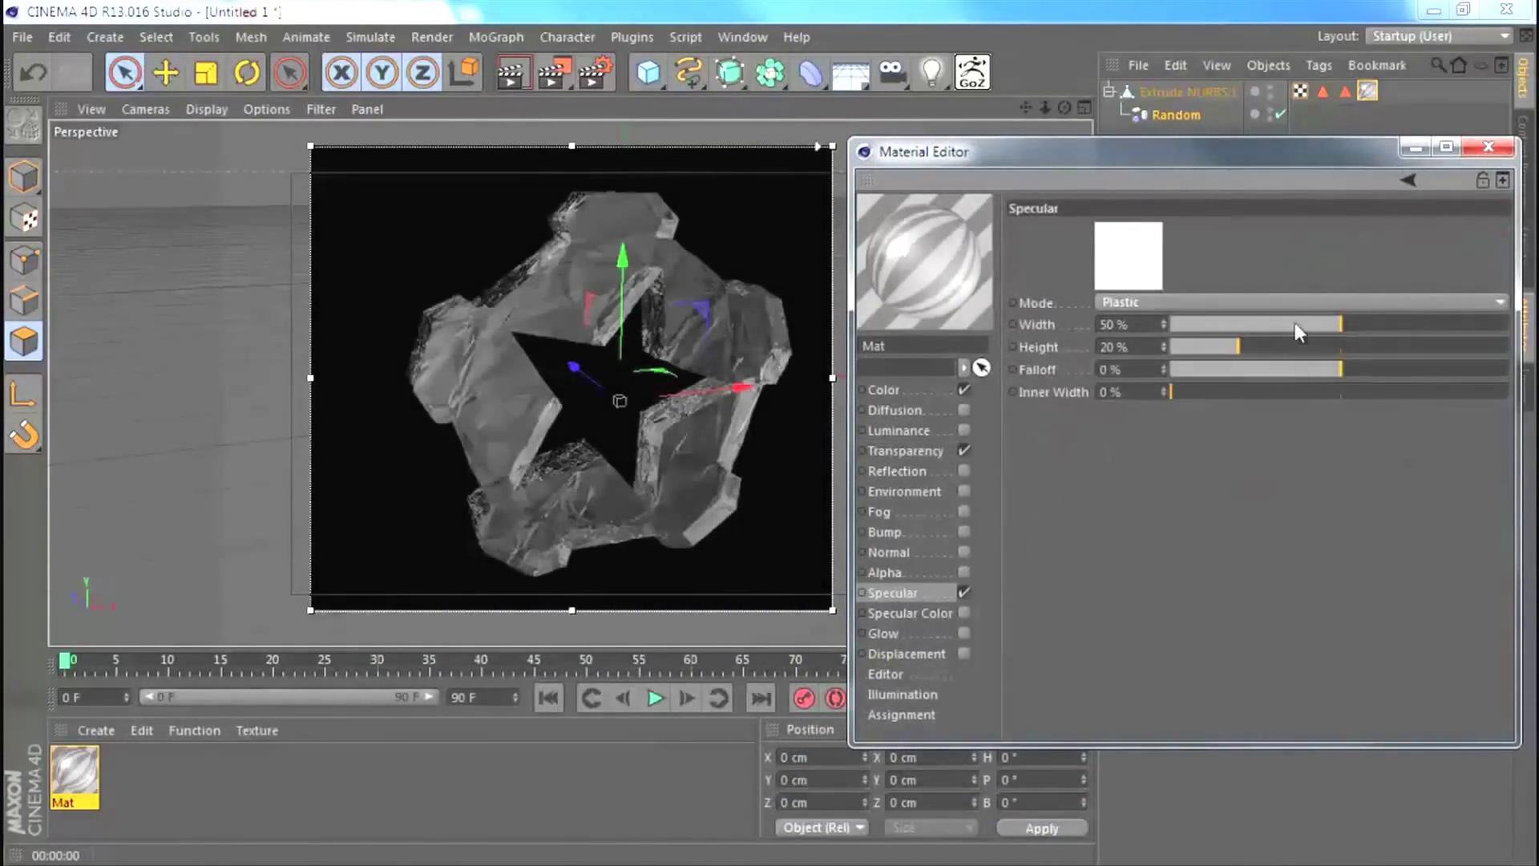
drag(1289, 325, 1264, 334)
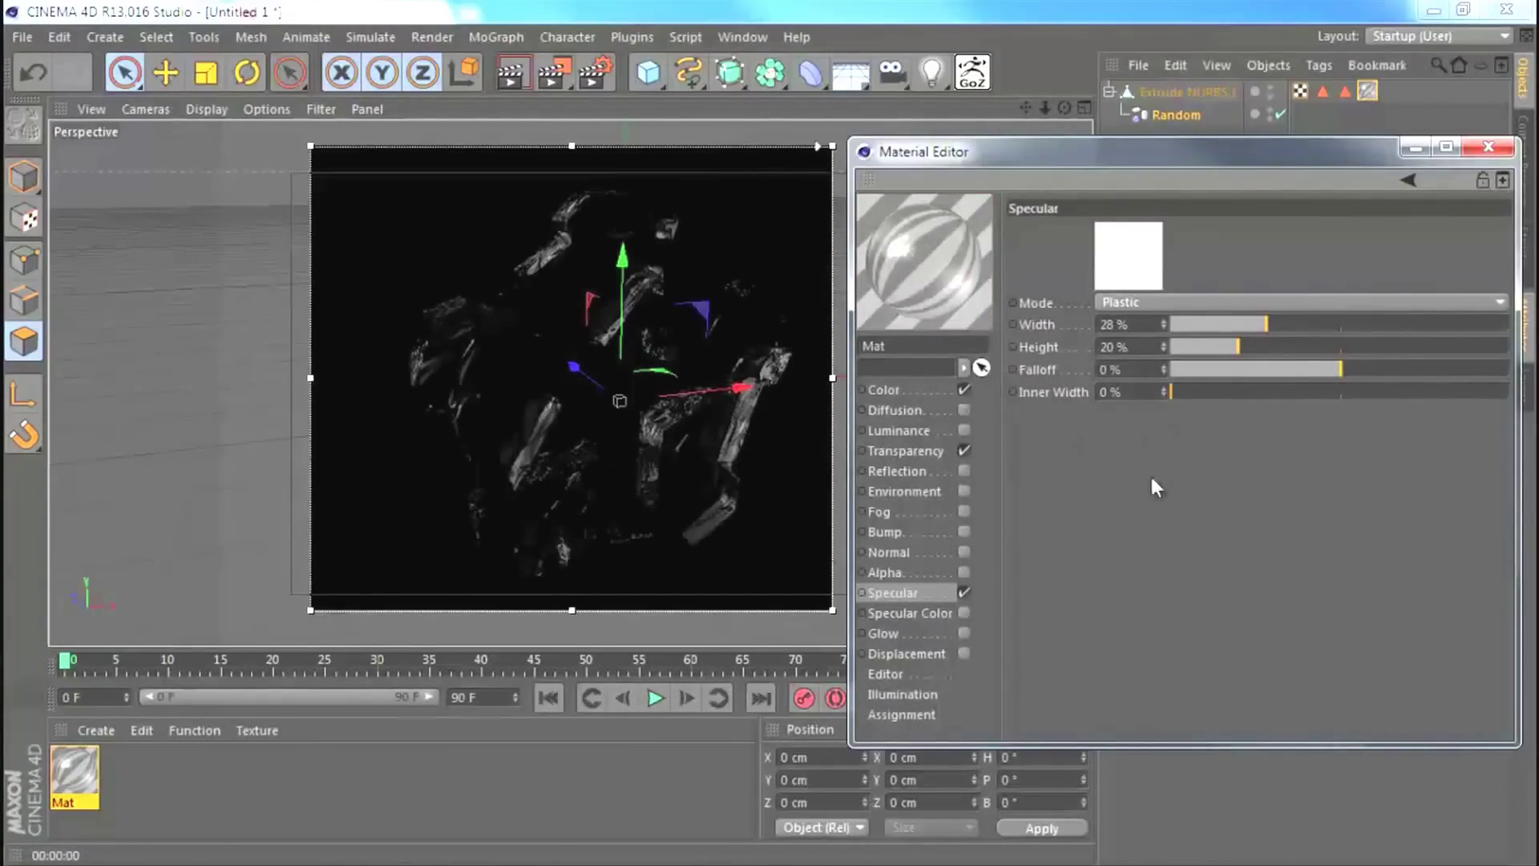
drag(1236, 352, 1493, 381)
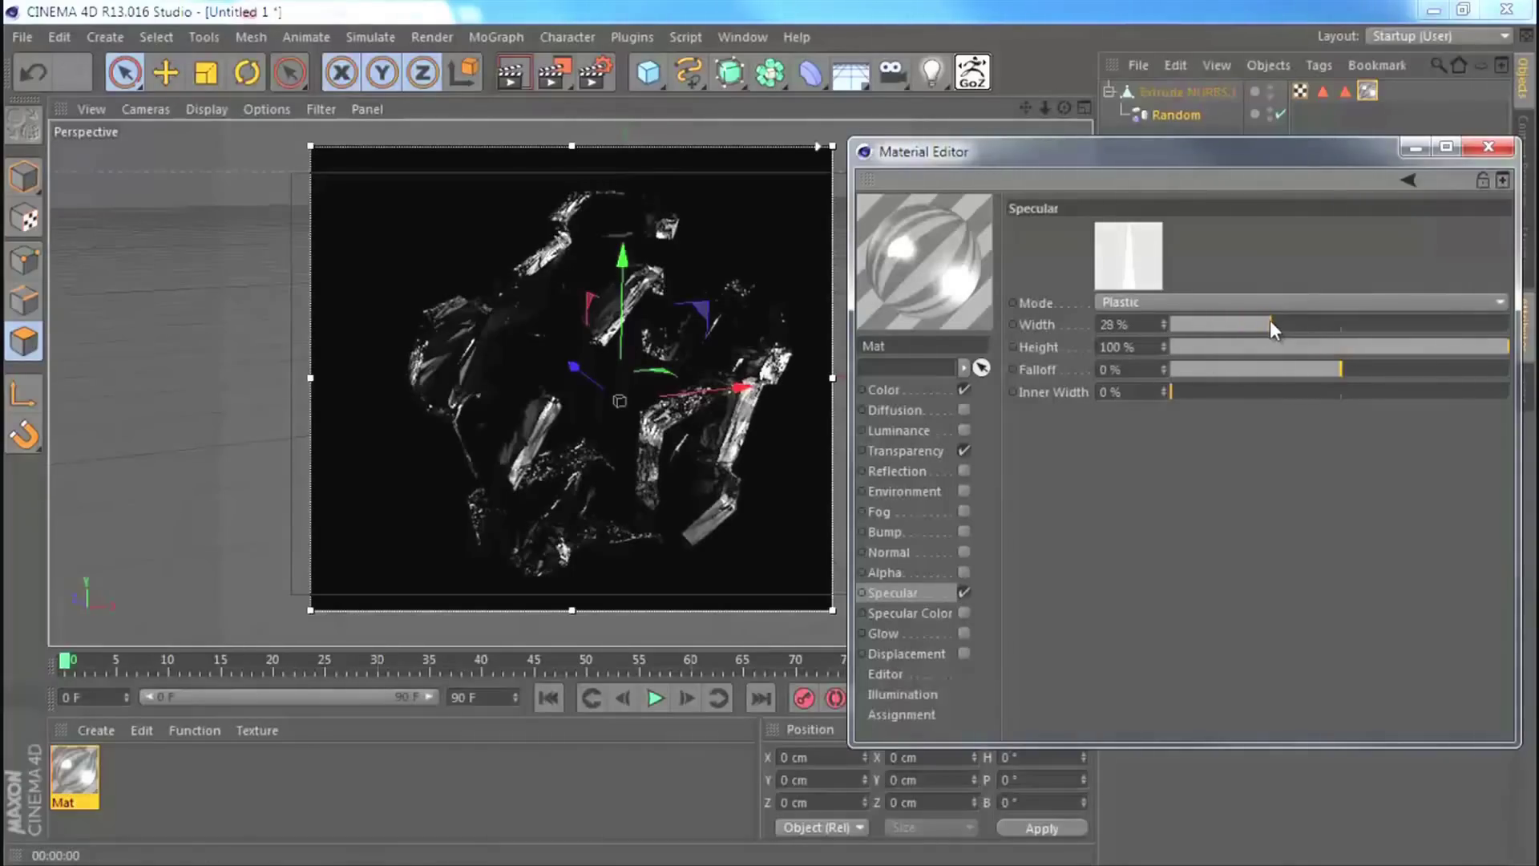
drag(1269, 320, 1295, 324)
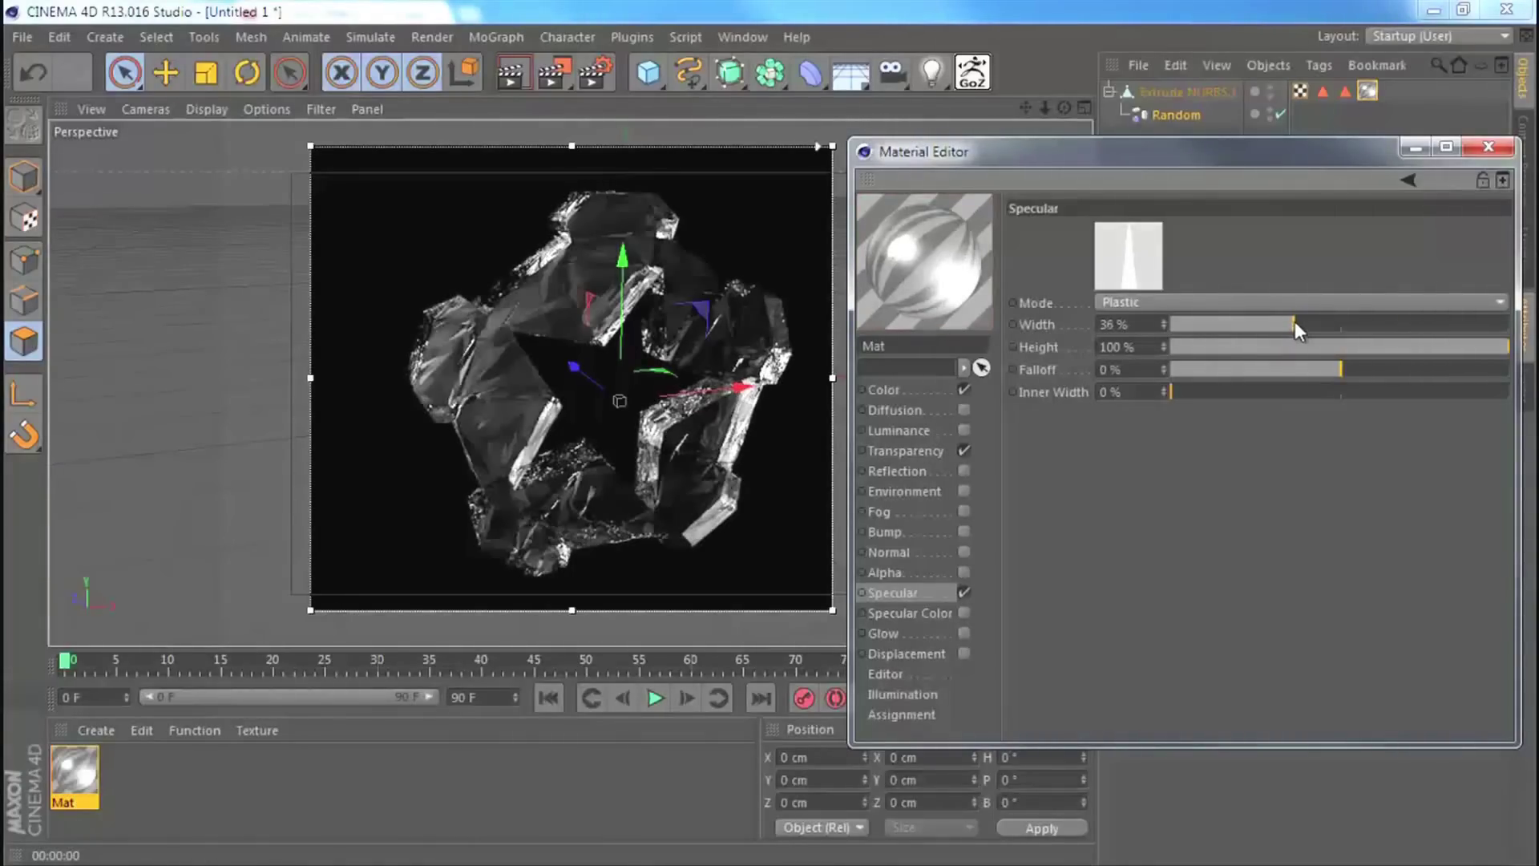
drag(1082, 168, 884, 222)
click(1214, 206)
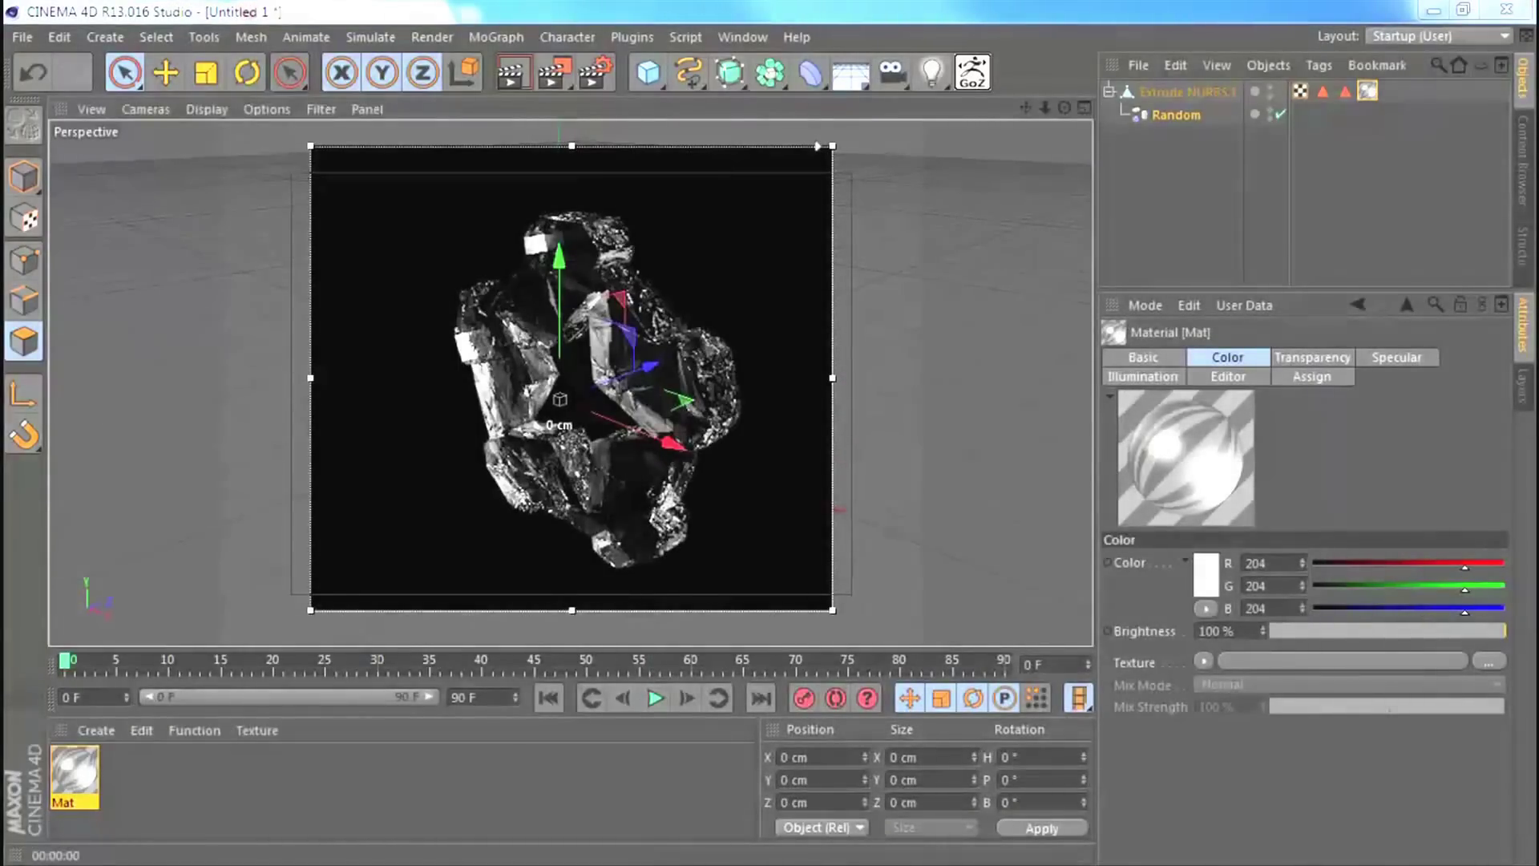
Step: Review the glass material's Illumination settings and choose Blinn as the shading model
drag(1538, 153, 1247, 114)
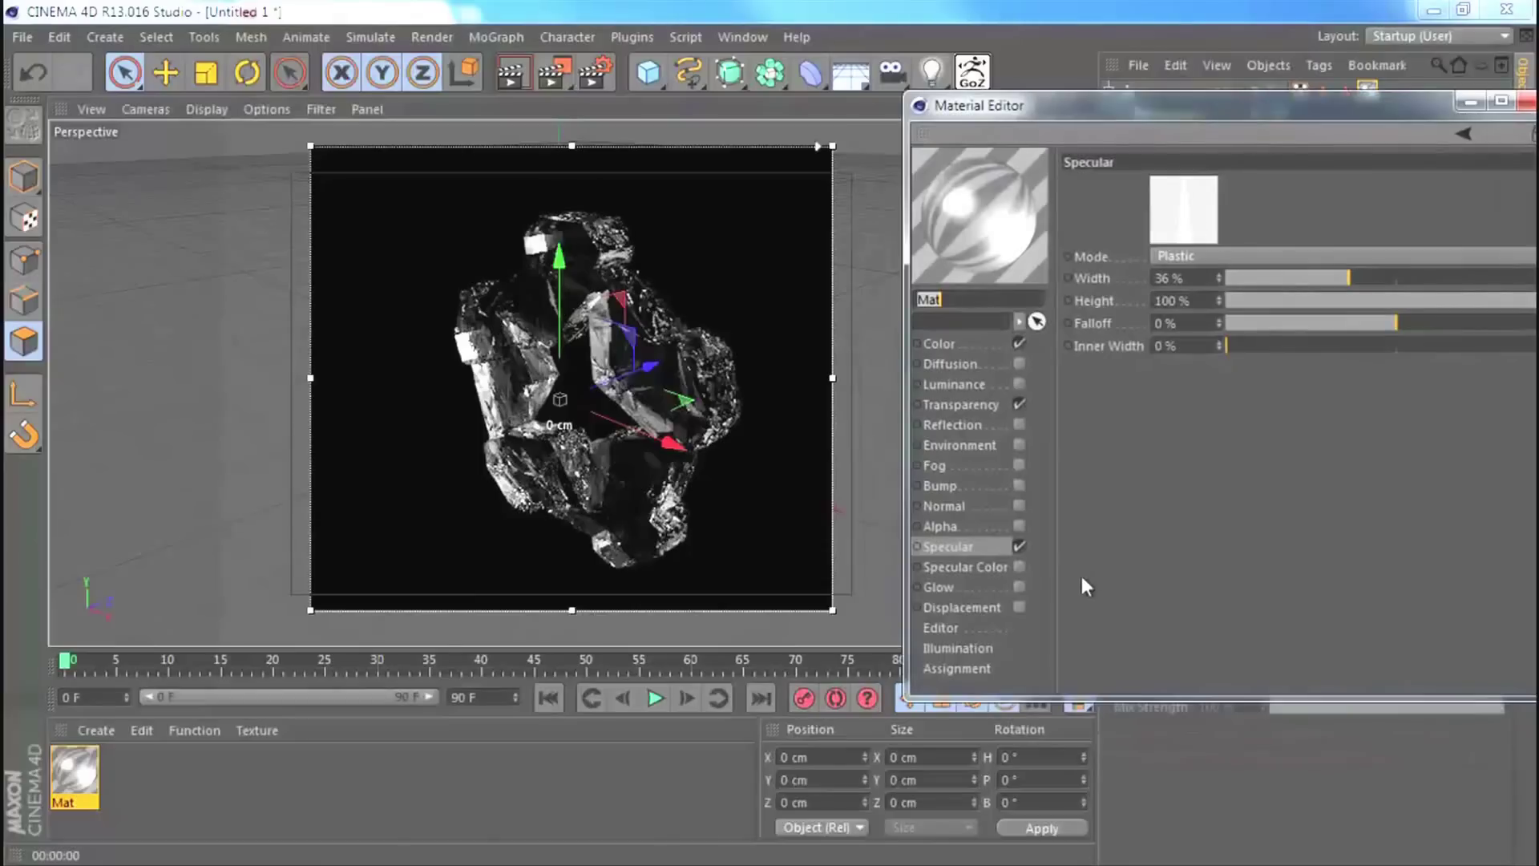
click(981, 652)
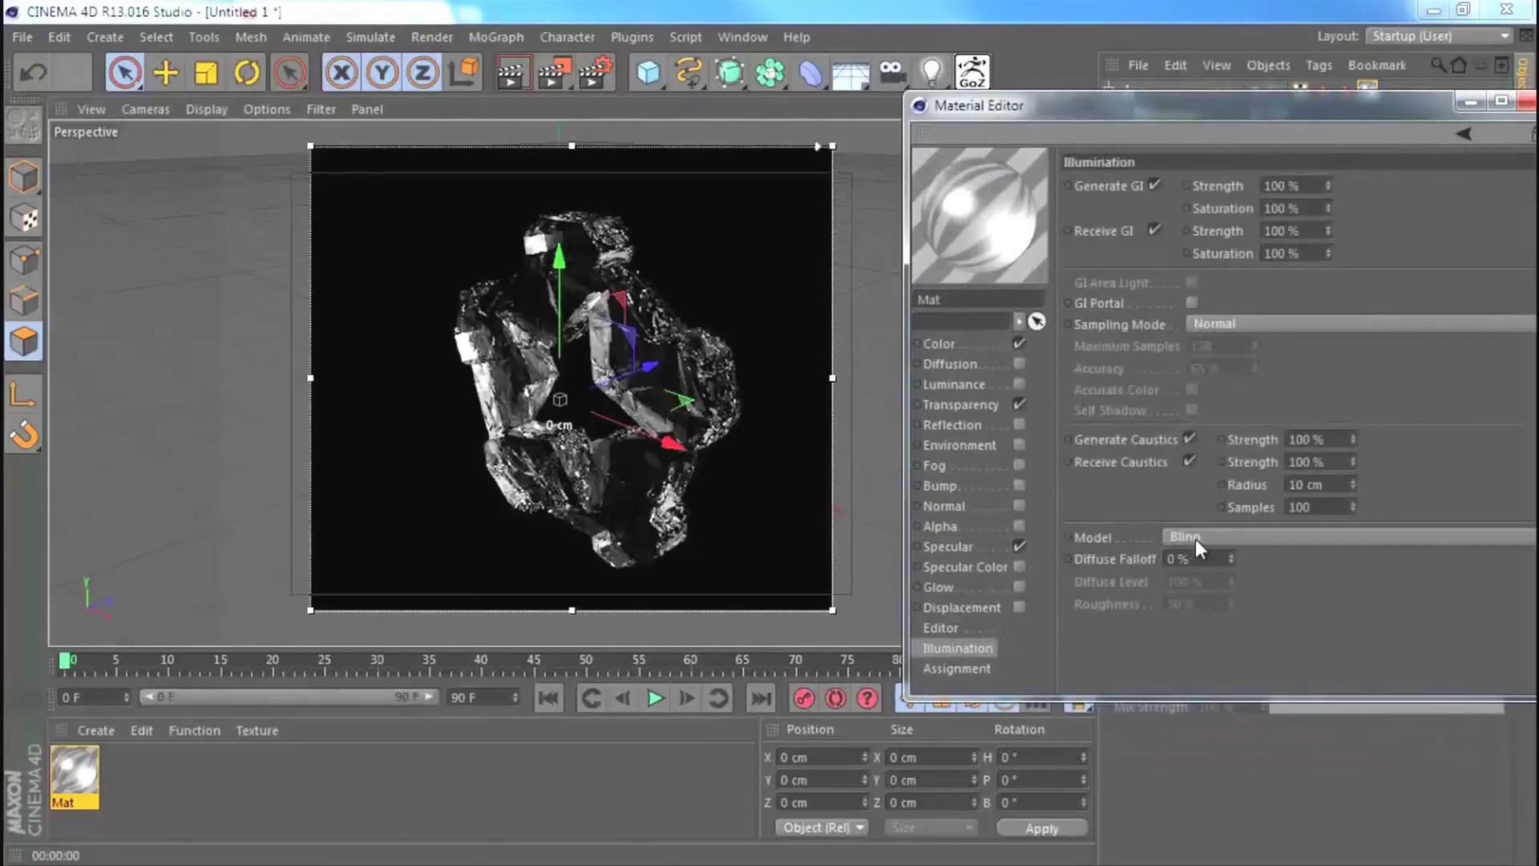
click(1195, 537)
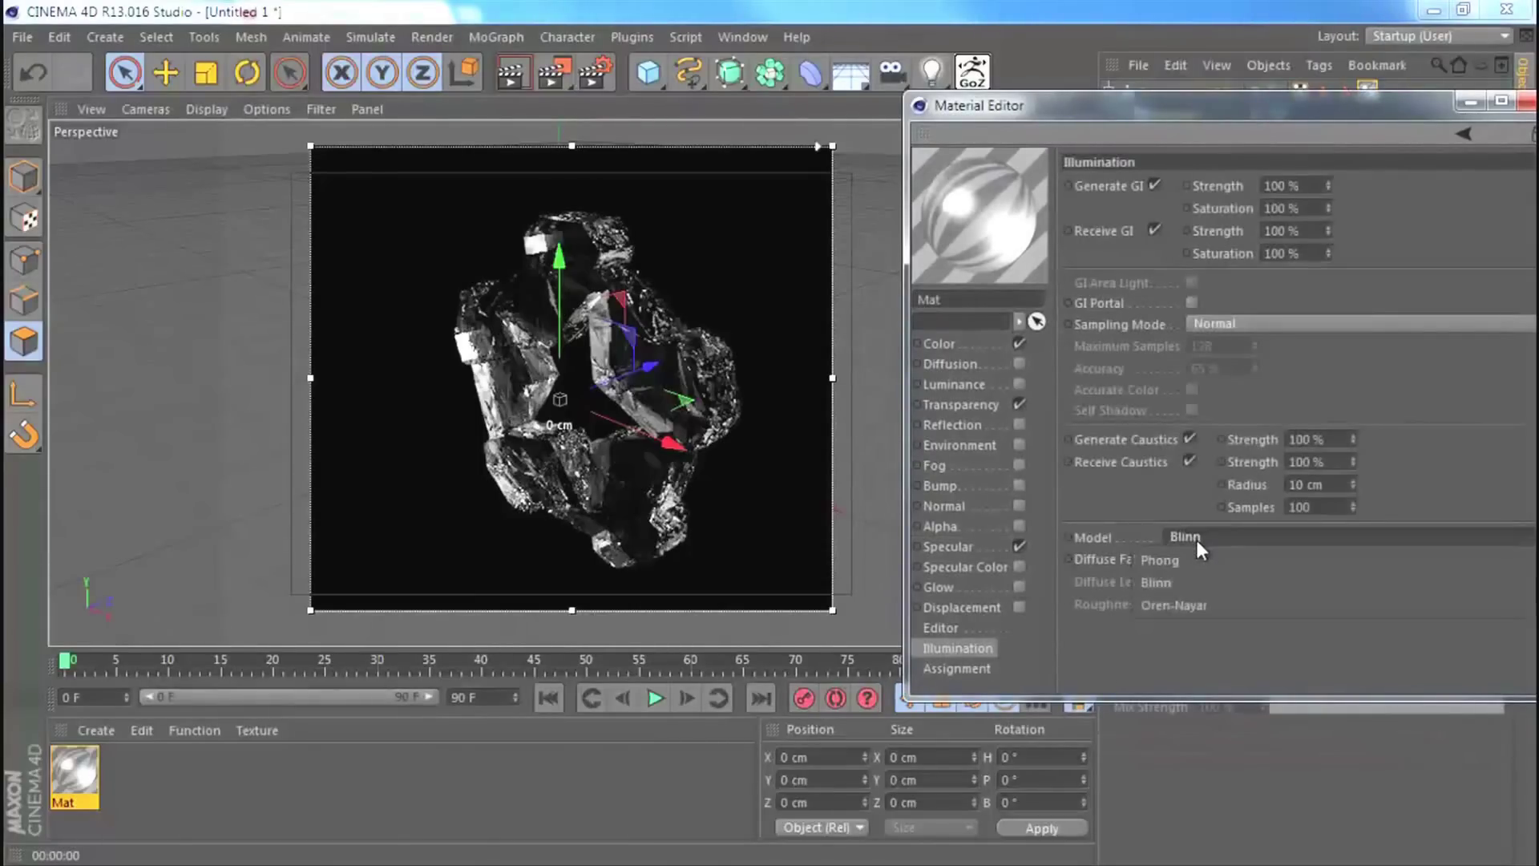
click(1184, 584)
drag(1204, 125, 978, 94)
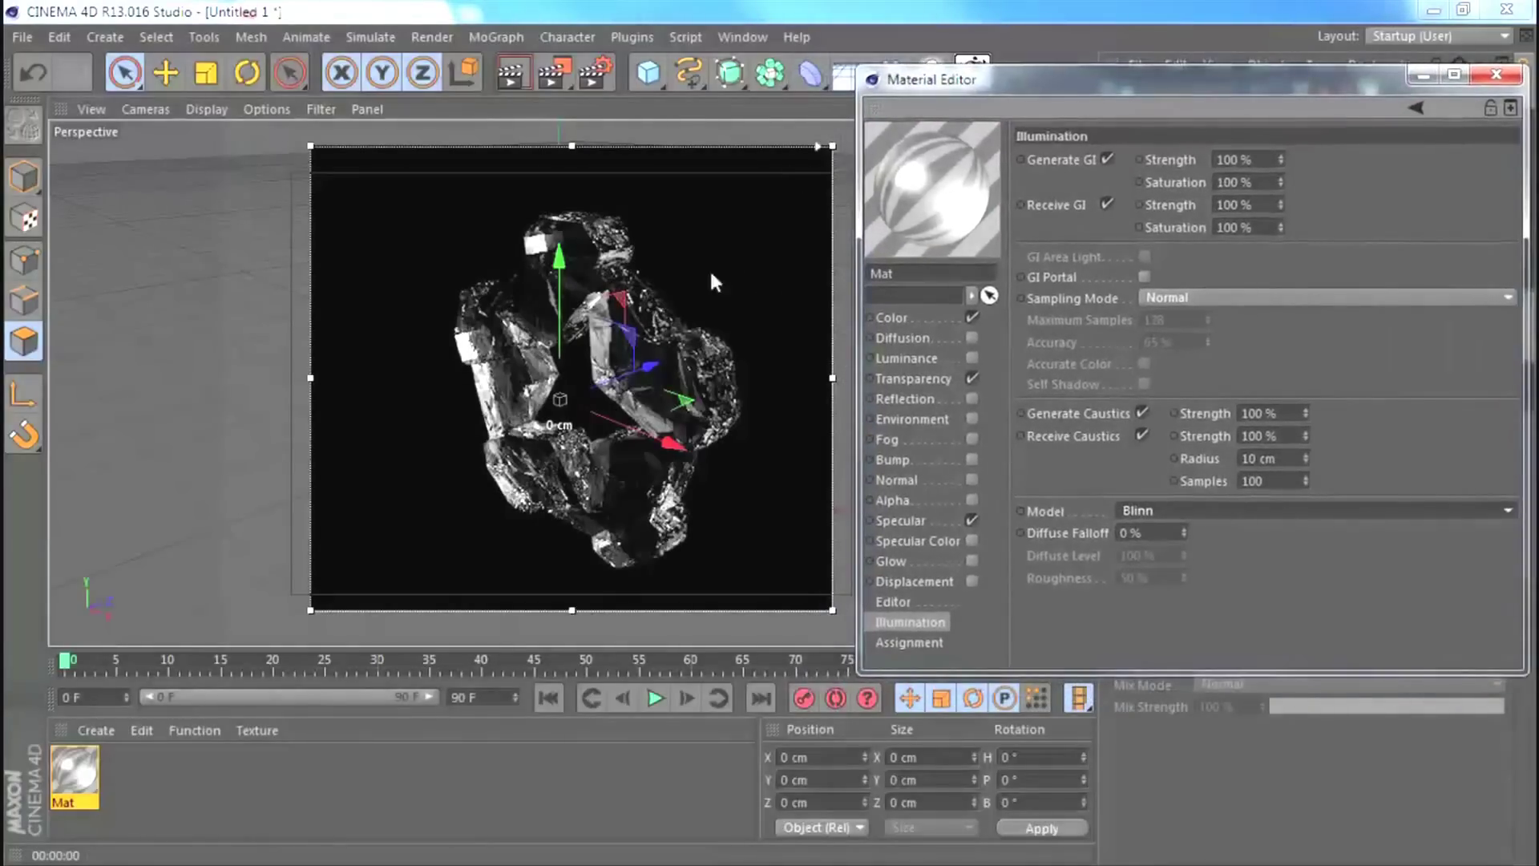
click(1231, 508)
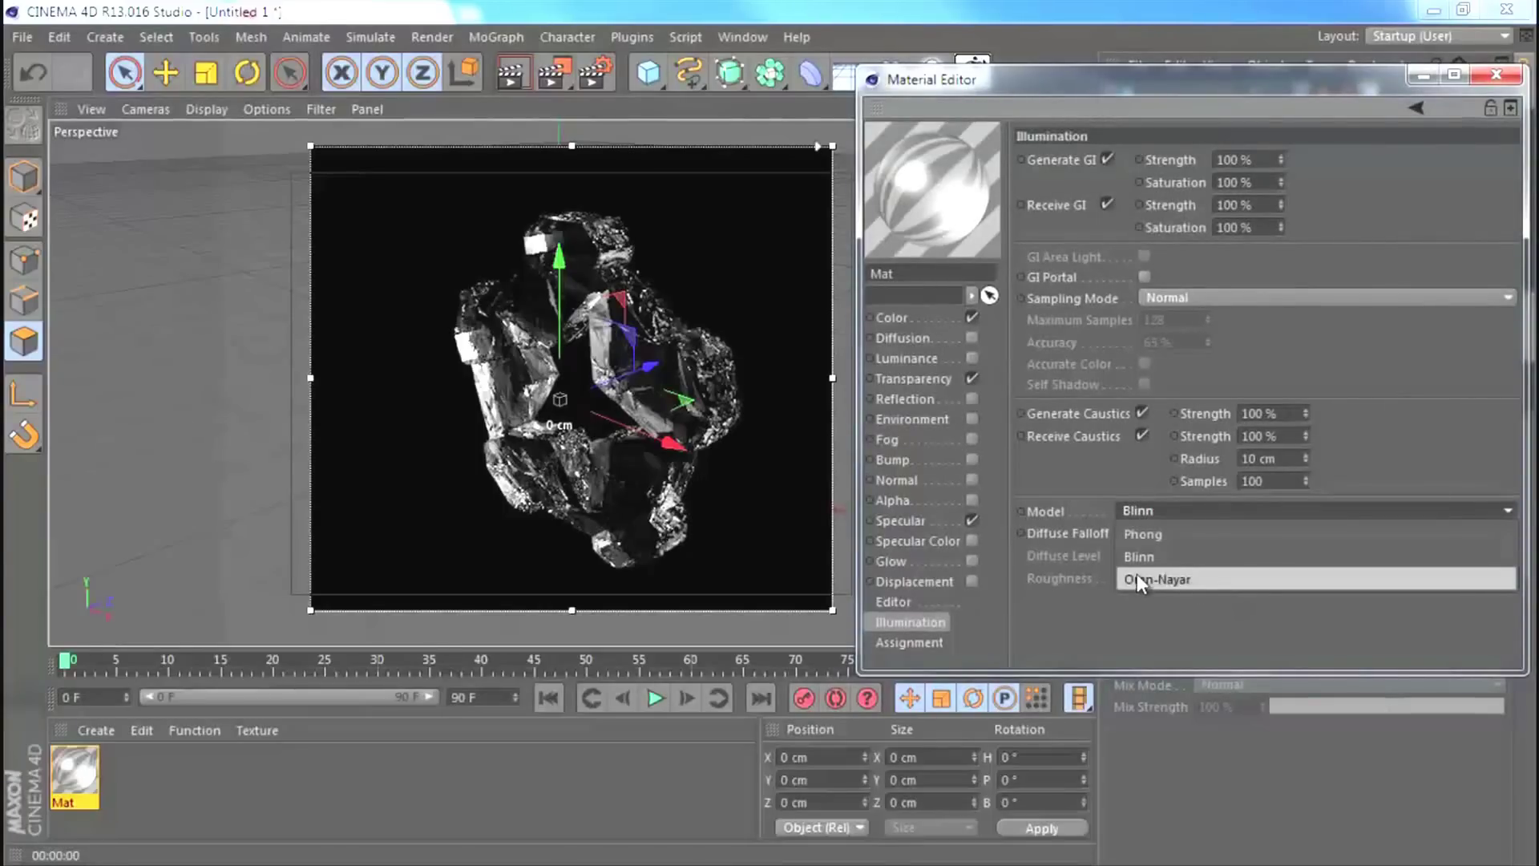
click(1162, 556)
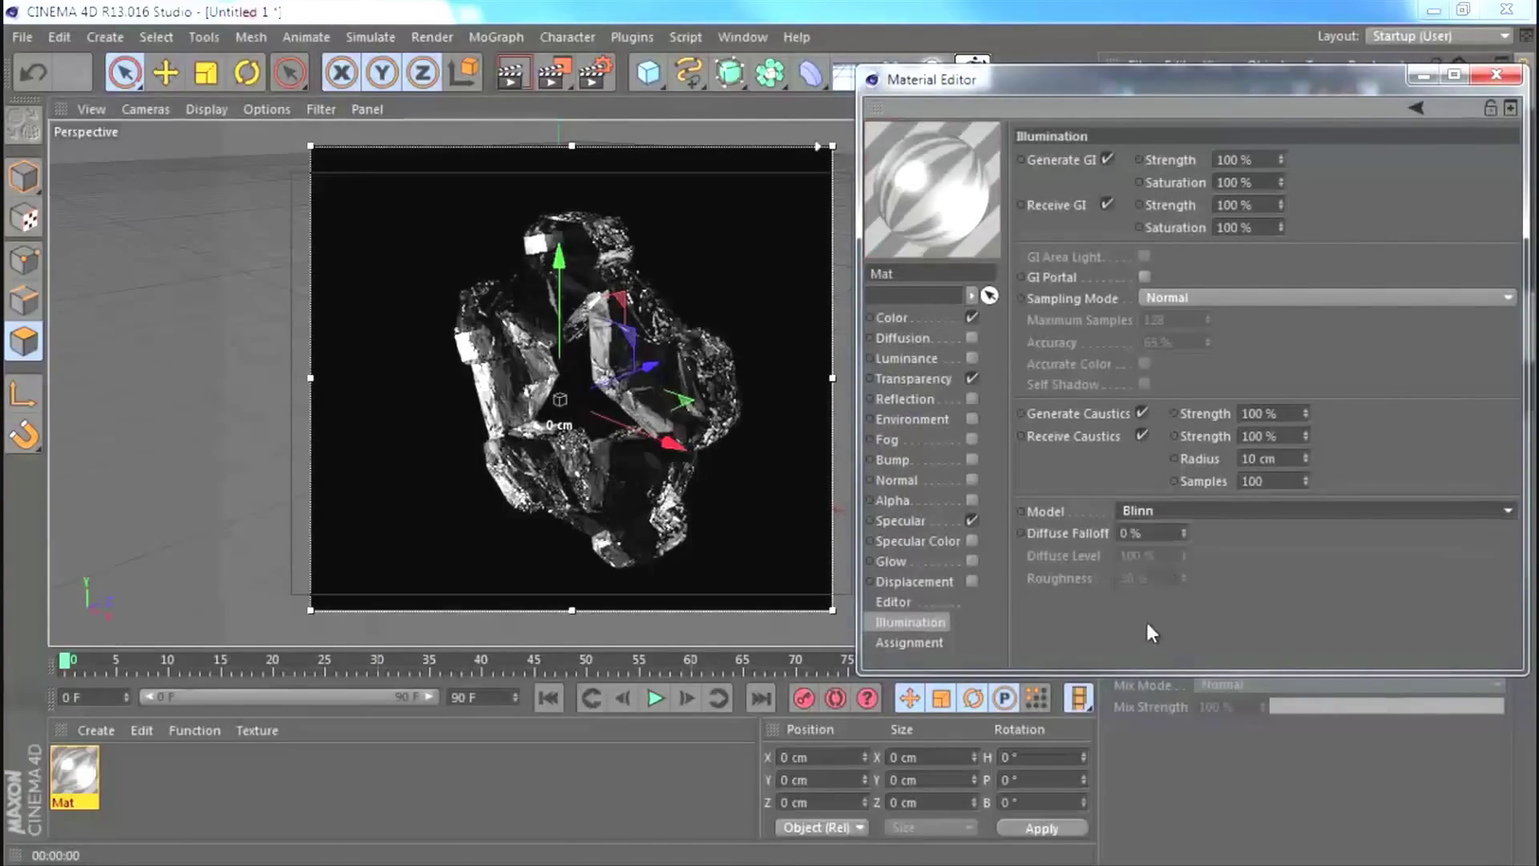
drag(988, 85, 914, 93)
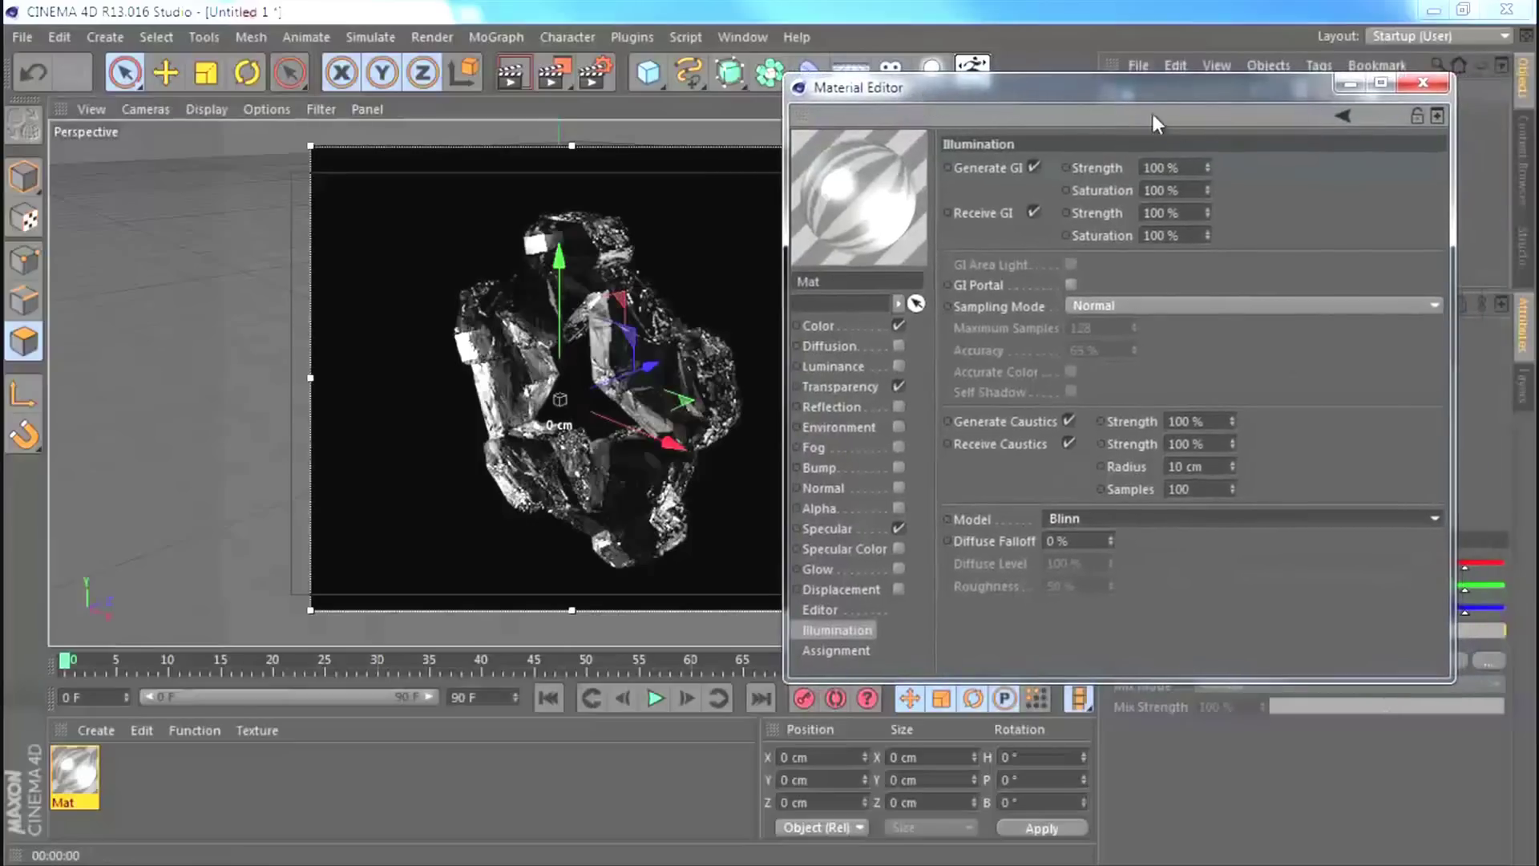
Step: Close the material's settings and examine the glass star closer up in the interactive render region
click(1422, 83)
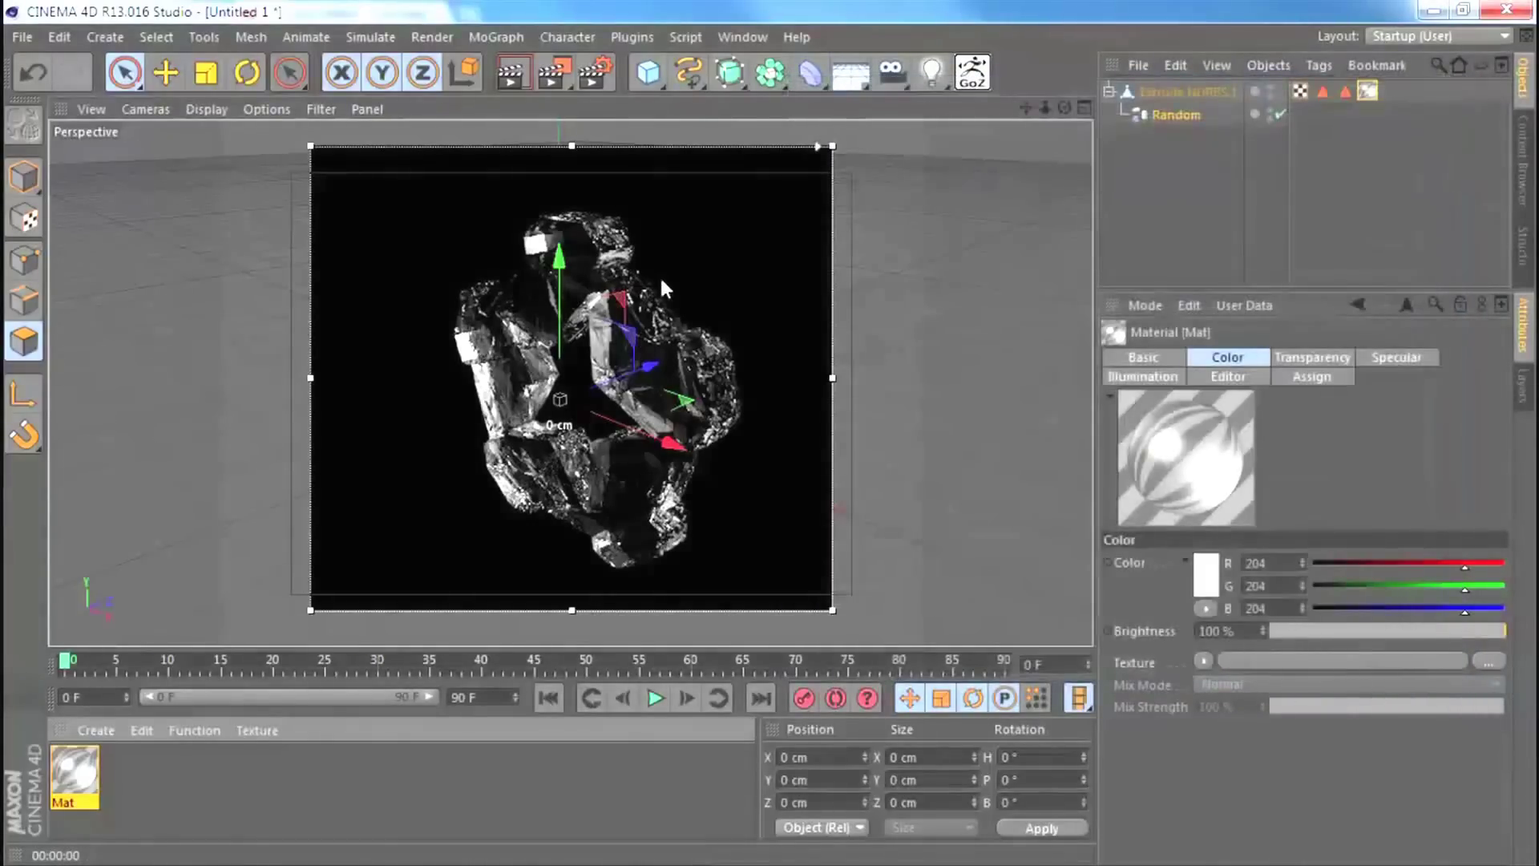
scroll(662, 281, up, 3)
alt+middle_drag(666, 293, 663, 250)
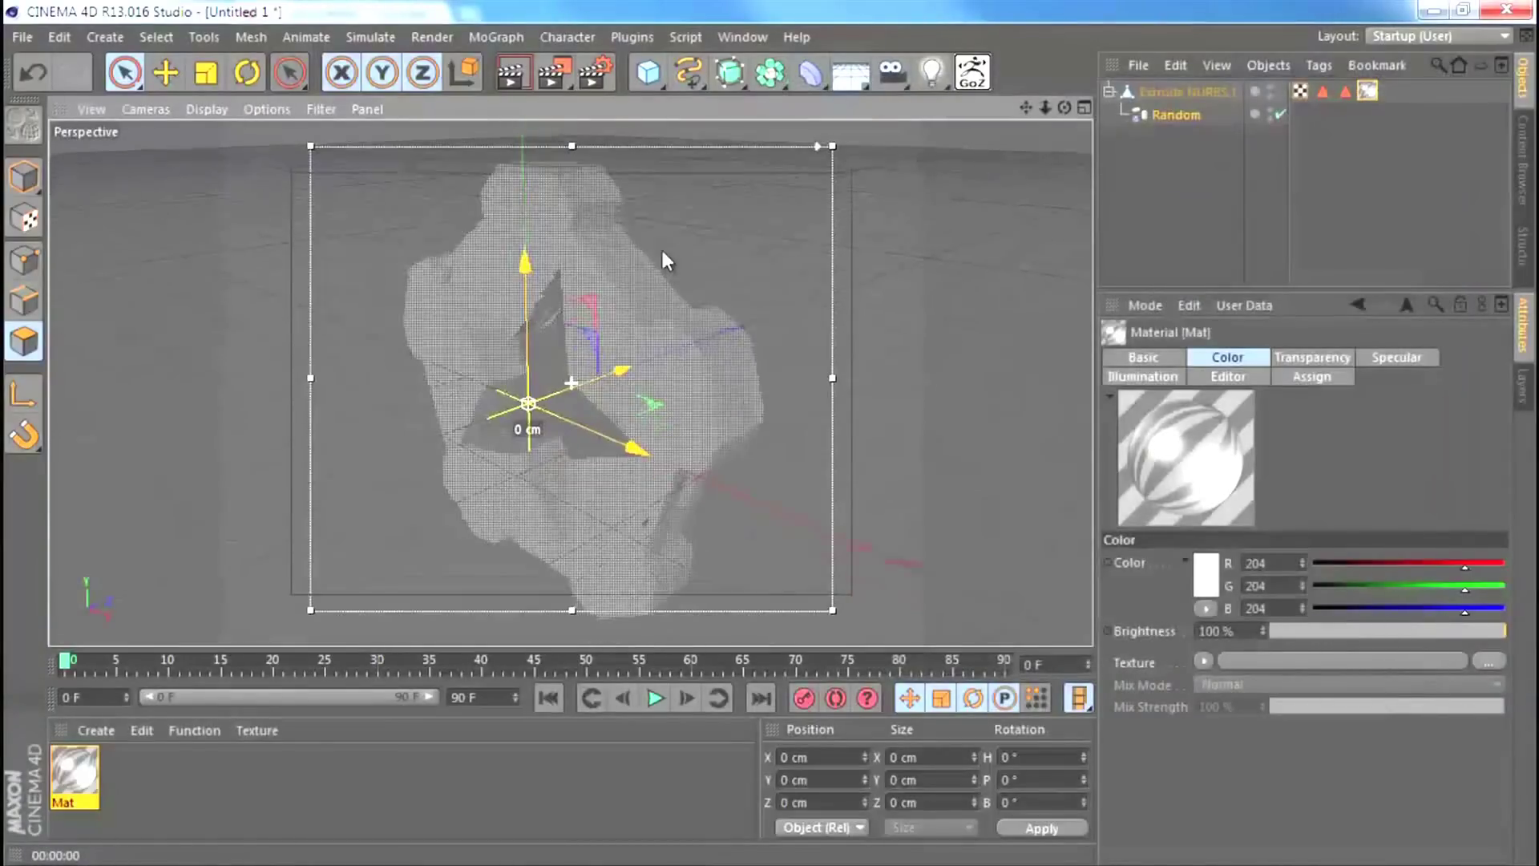
alt+drag(662, 251, 662, 256)
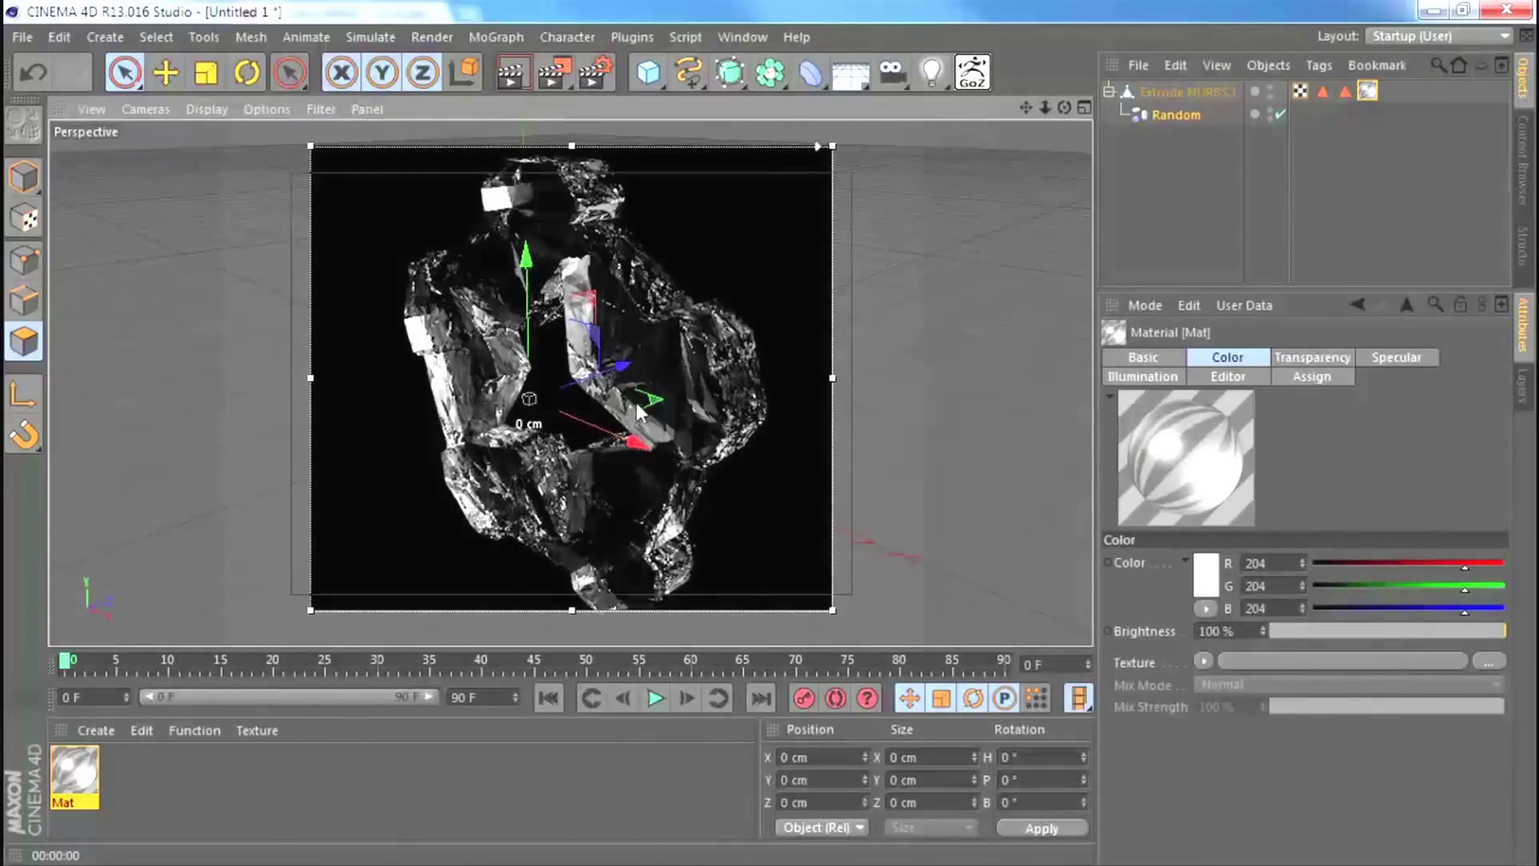
Step: Set the render anti-aliasing to Best with a threshold of 5 %
click(595, 72)
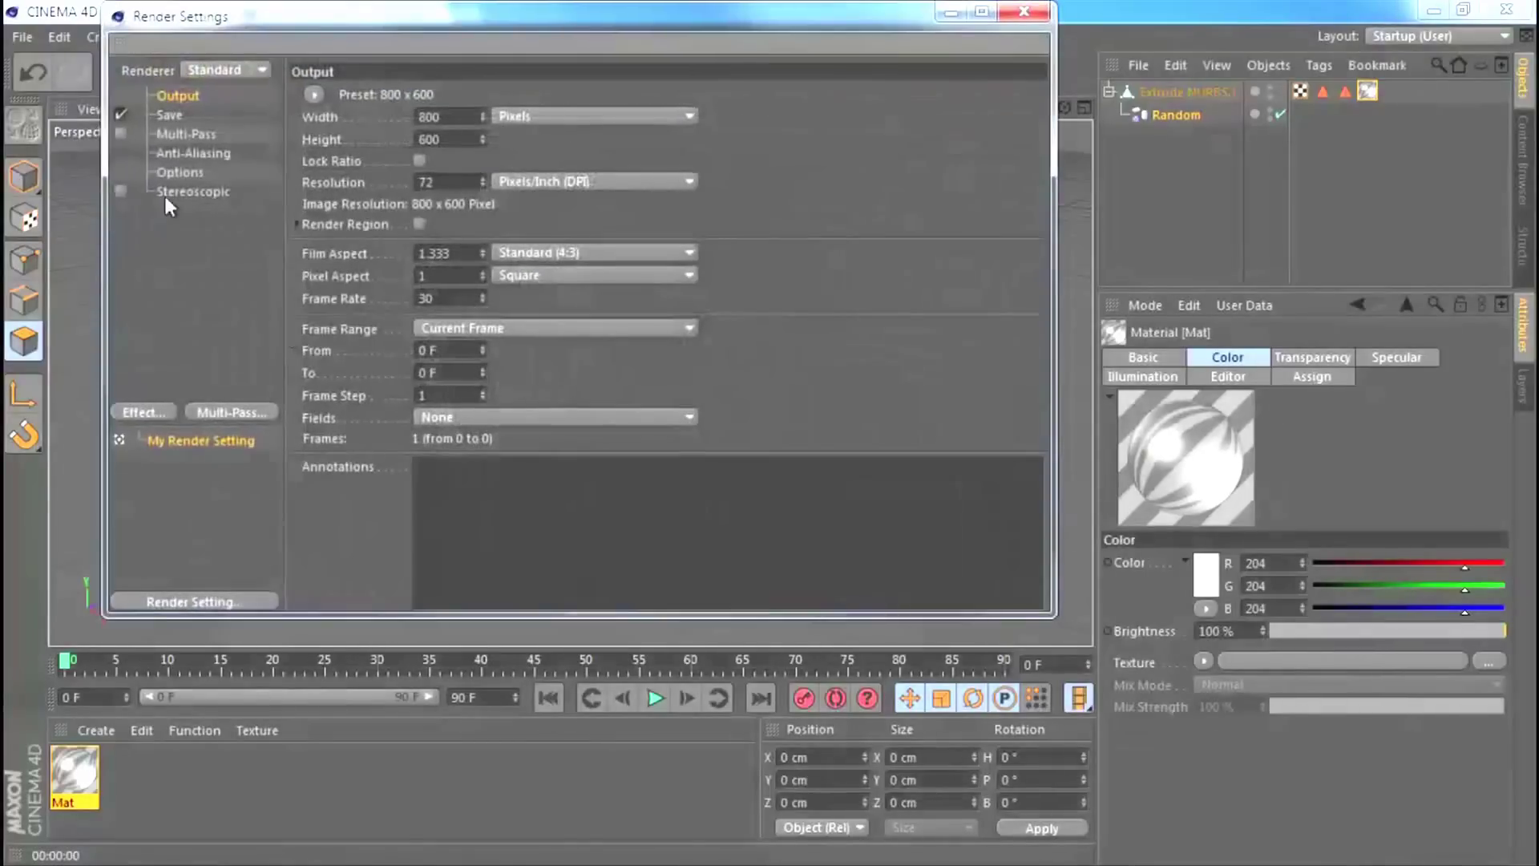
click(183, 172)
click(192, 153)
click(493, 98)
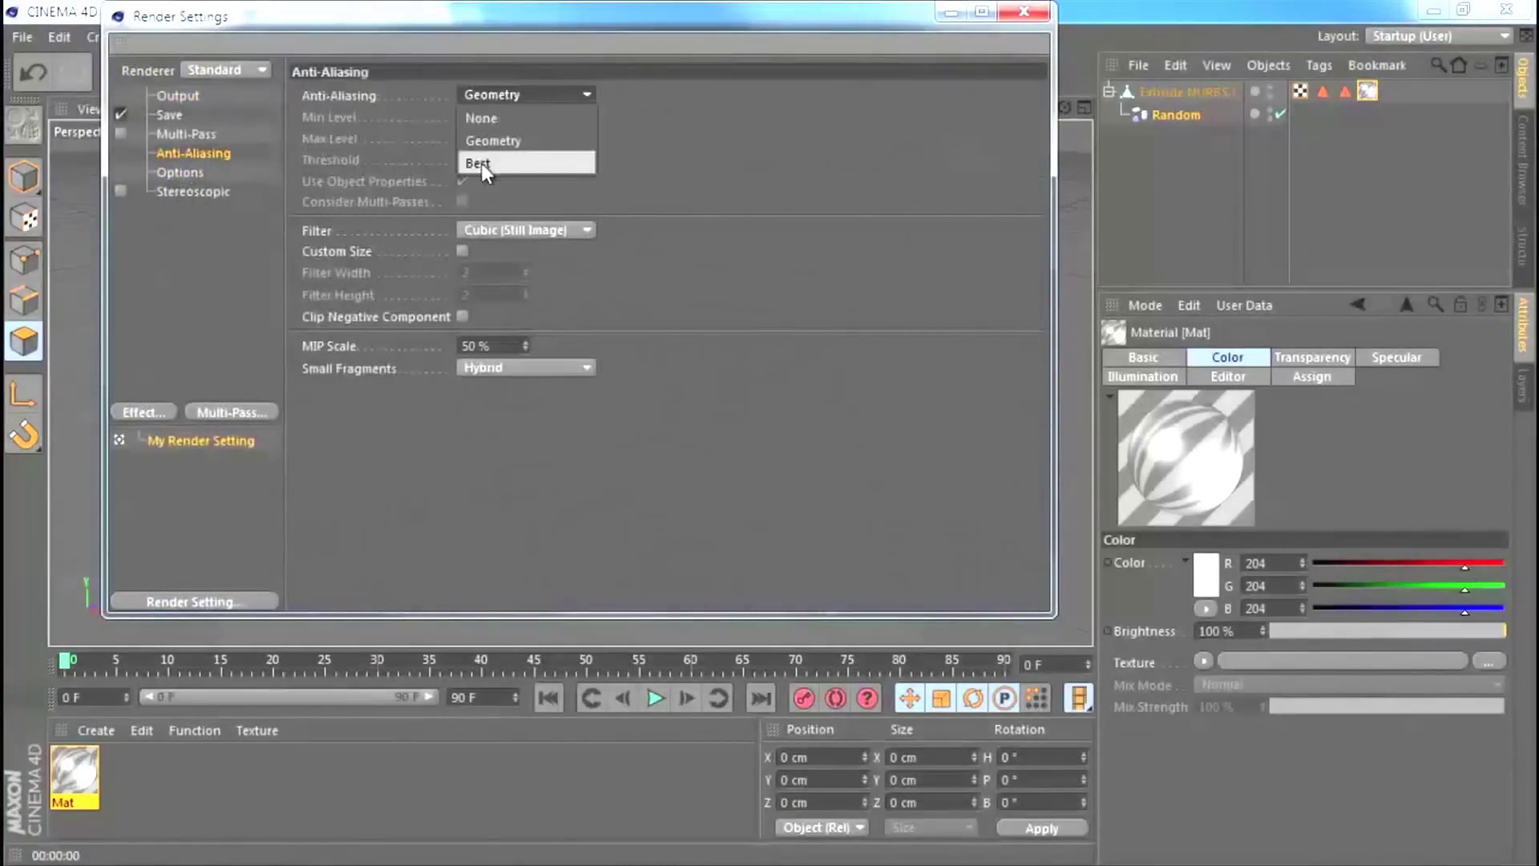
click(482, 165)
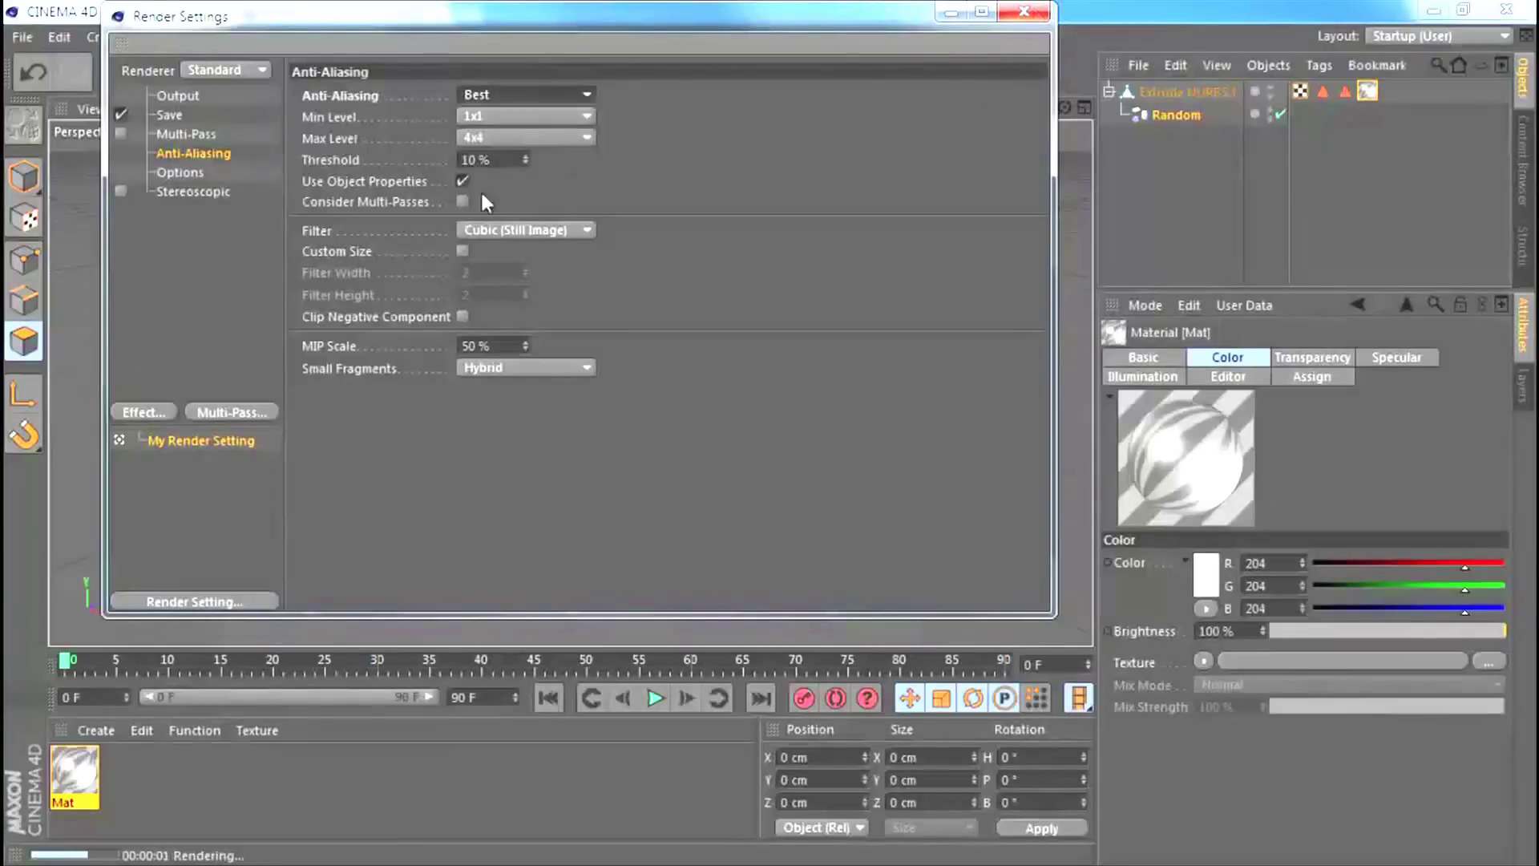
click(490, 161)
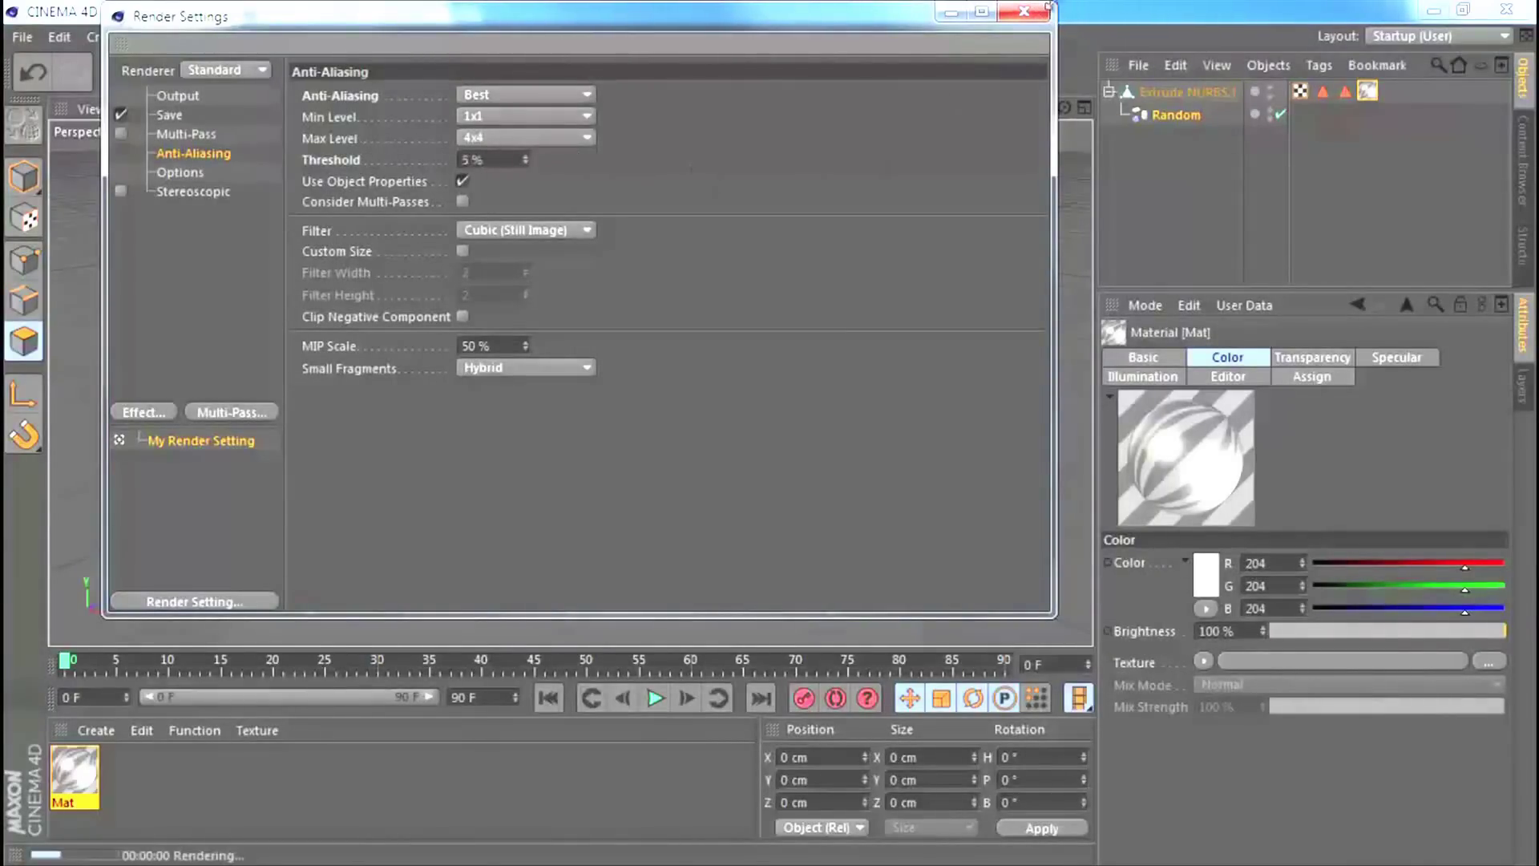
click(1024, 11)
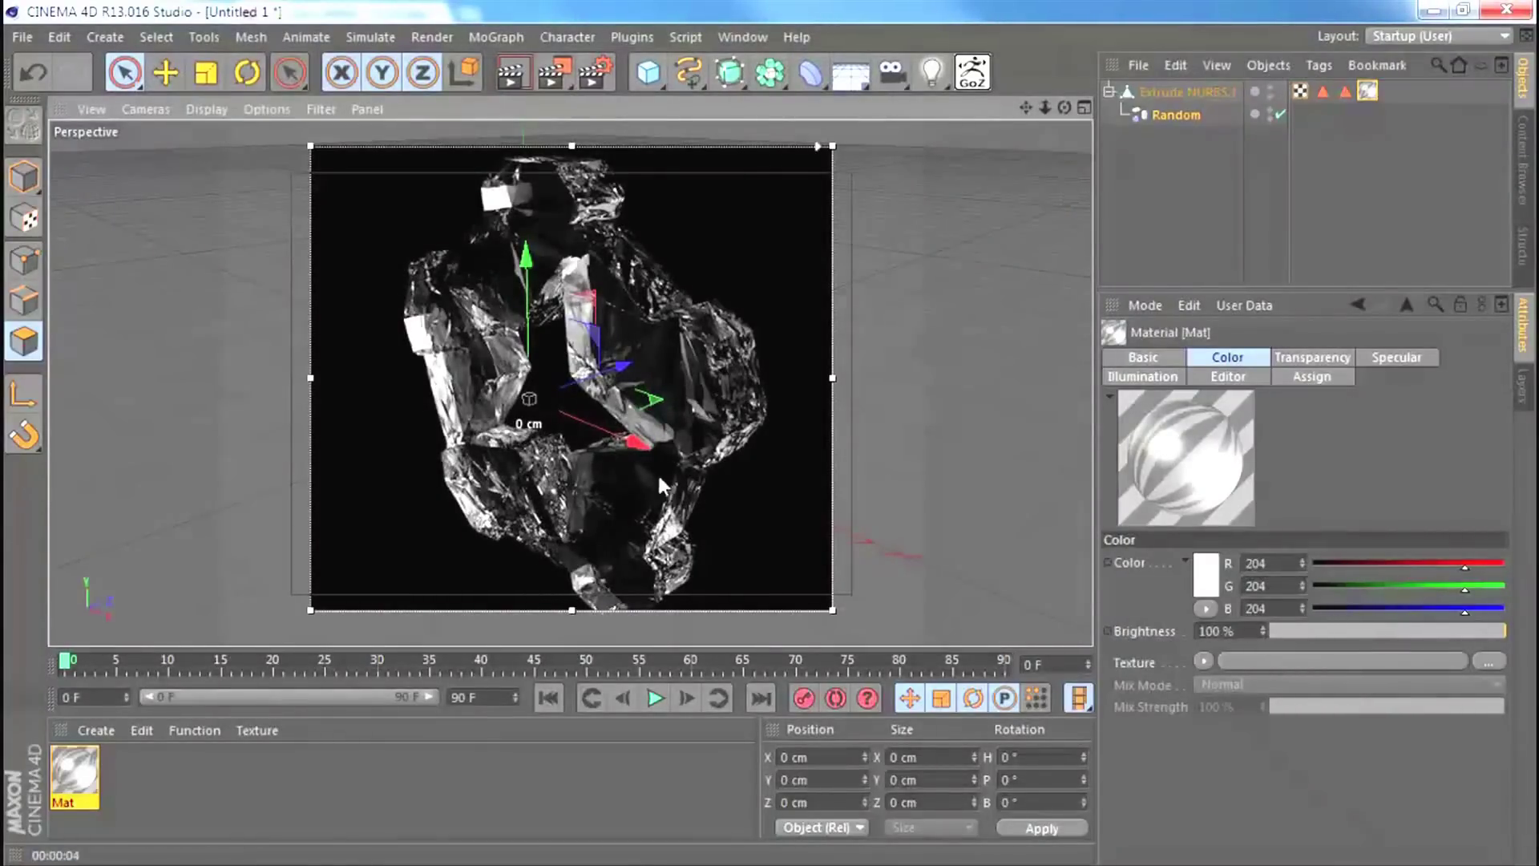
Step: Pull the perspective view back to frame the whole glass star inside the interactive render region
scroll(519, 502, down, 3)
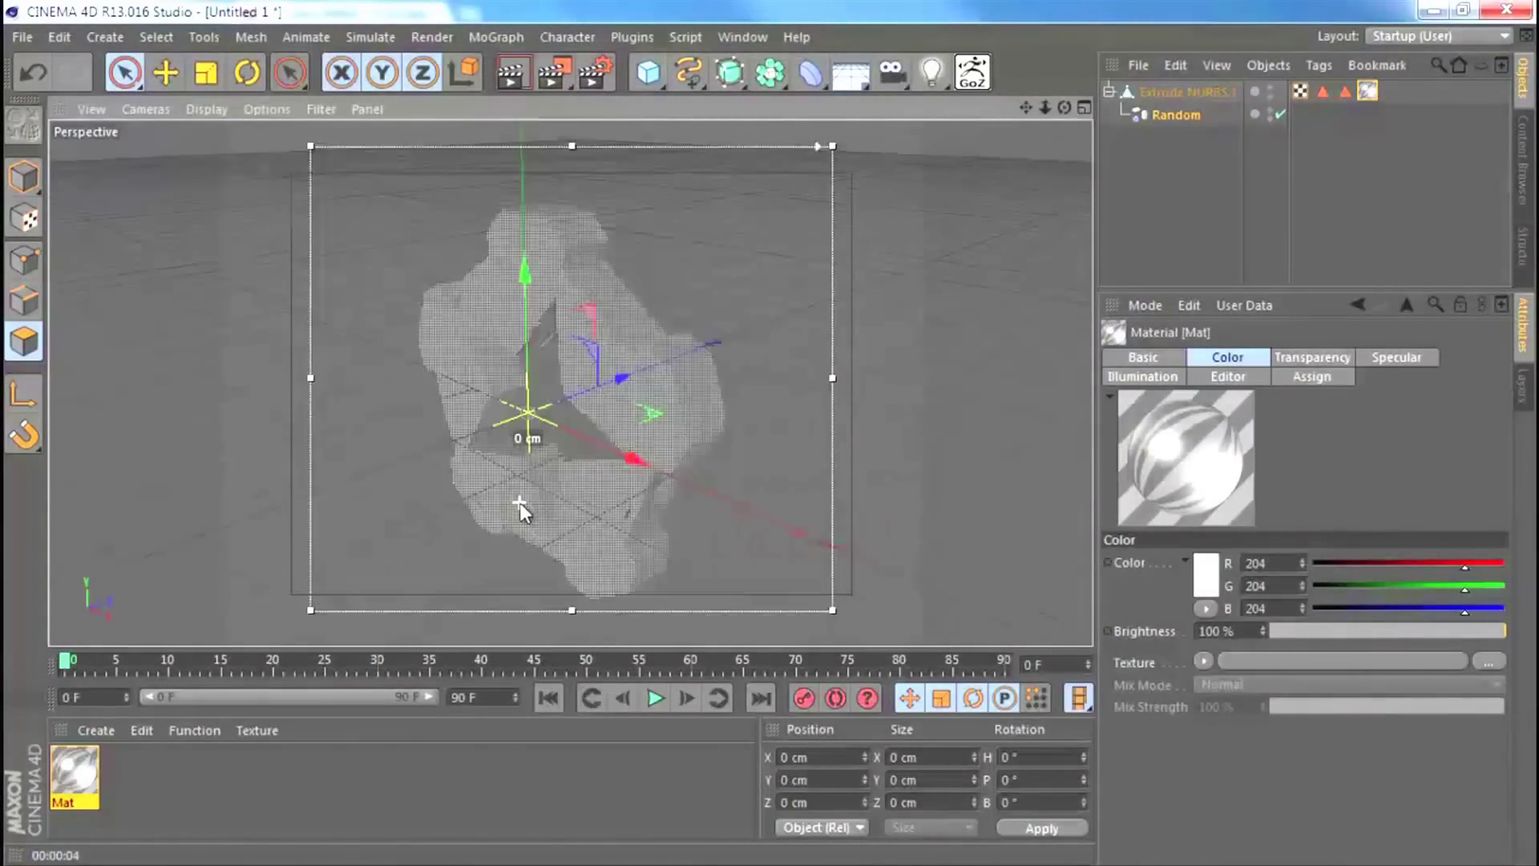
click(485, 545)
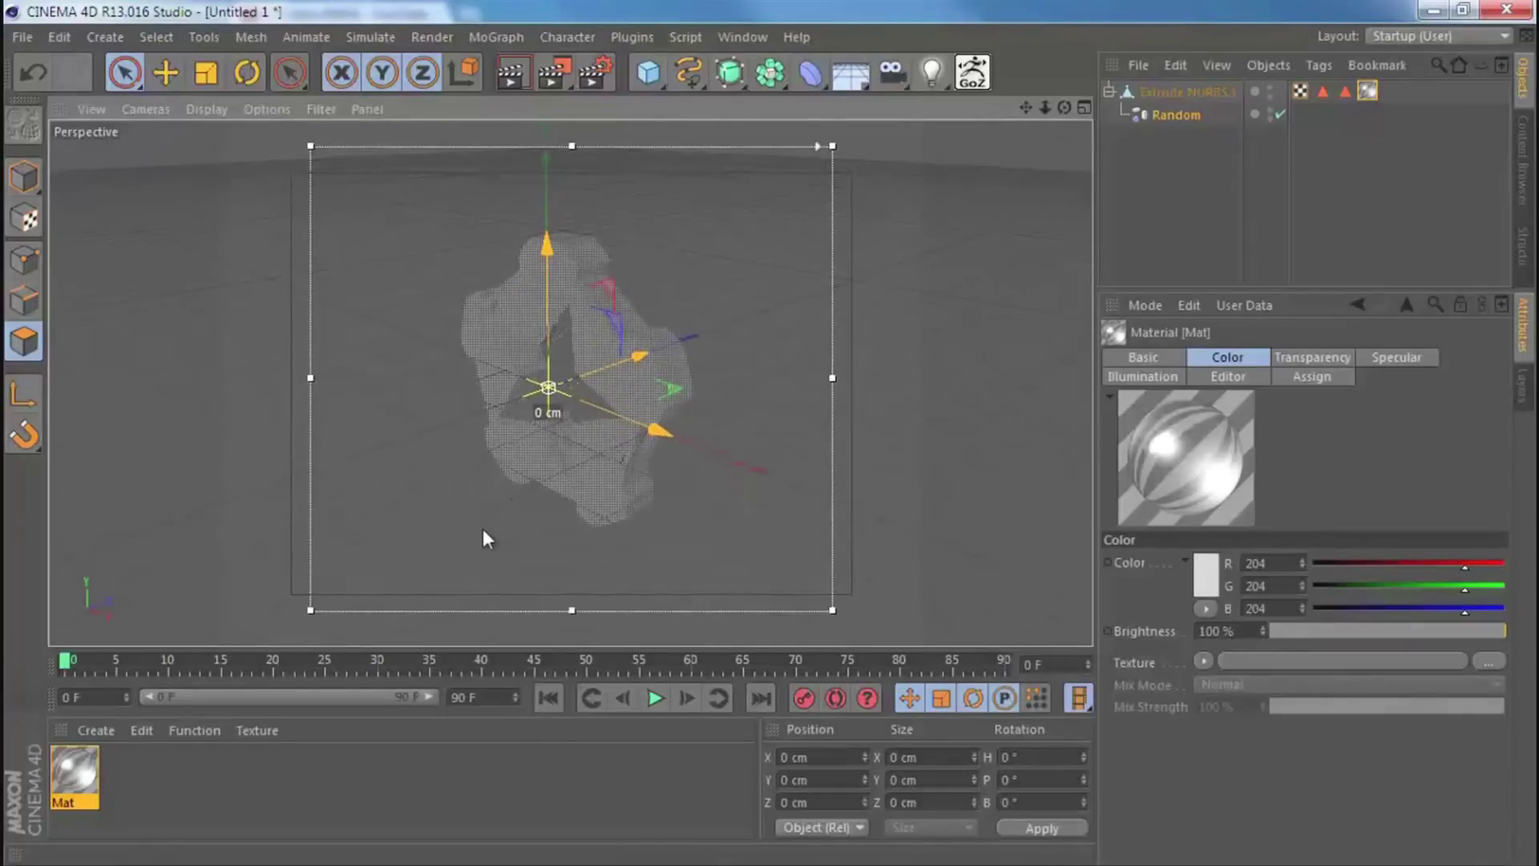